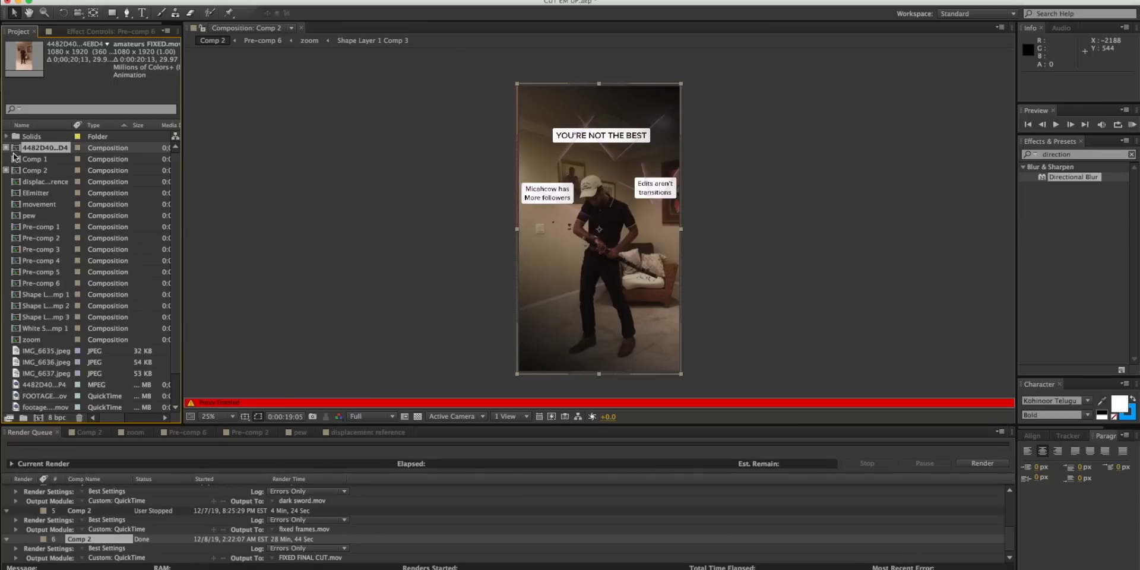
# - Open the Comp 2 composition in the timeline
pyautogui.click(30, 171)
pyautogui.click(7, 171)
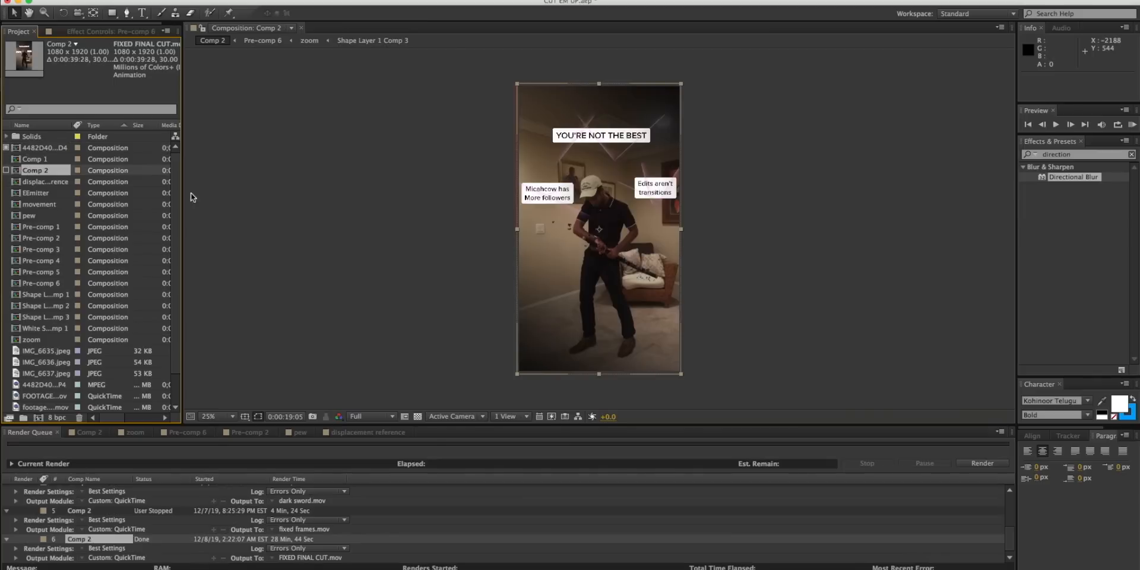
pyautogui.doubleClick(43, 171)
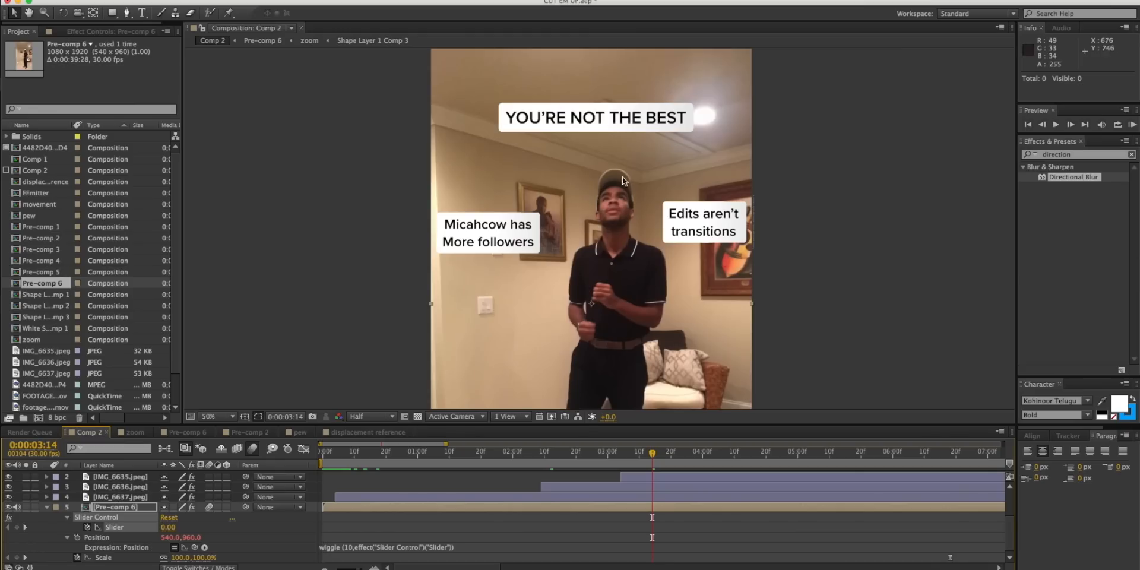
# - View the caption layer IMG_6636.jpeg on its own, and return to the Comp 2 composition view
pyautogui.click(614, 486)
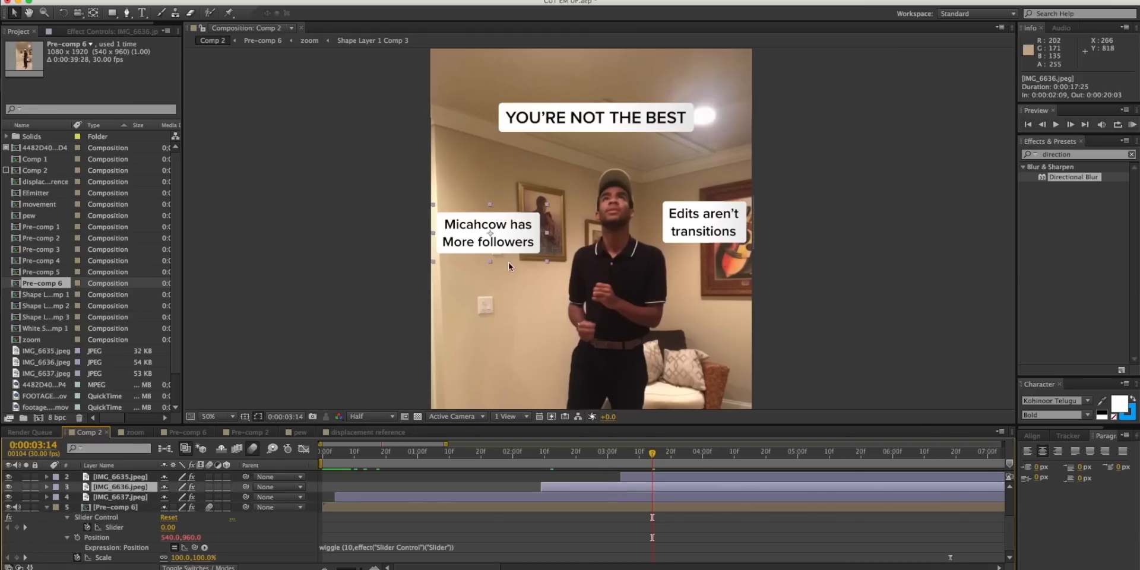
pyautogui.doubleClick(484, 243)
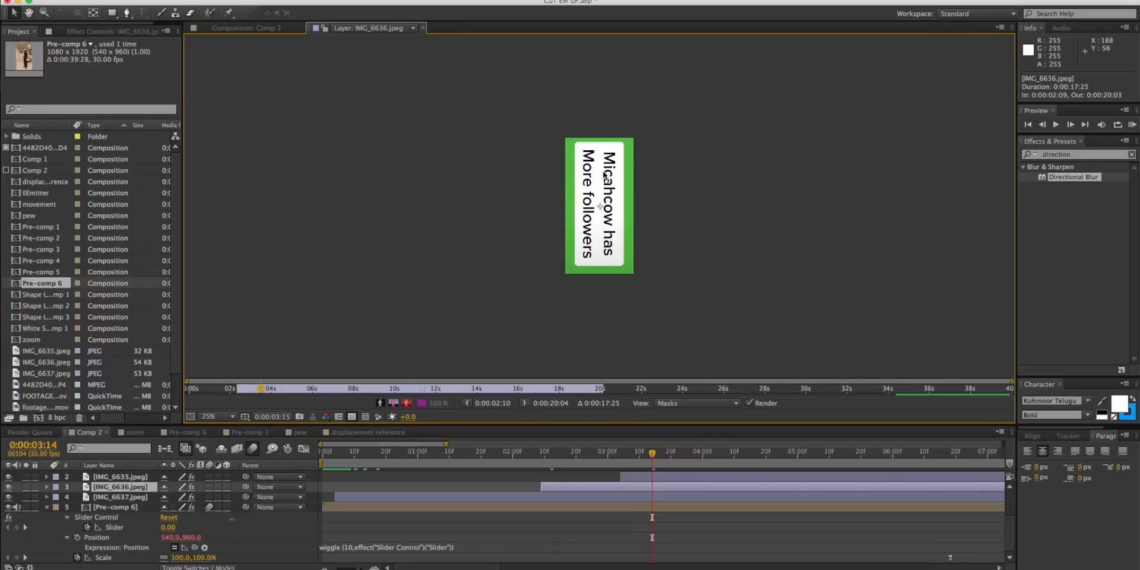
pyautogui.click(274, 29)
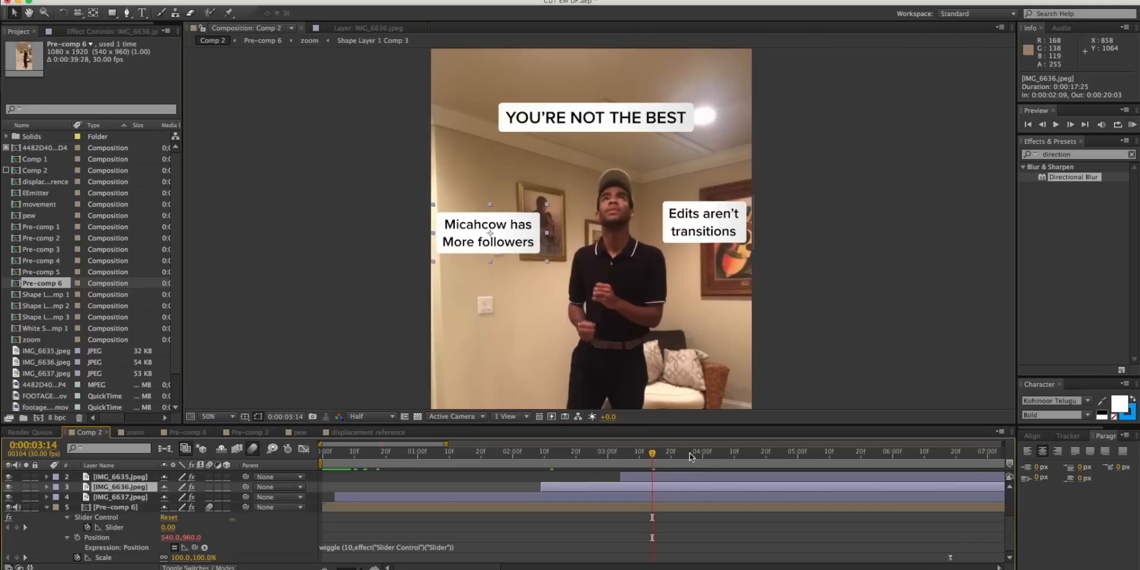
# - Play back Comp 2 from the current time up to 0:00:05:25
pyautogui.press('space')
pyautogui.hscroll(10, 605, 493)
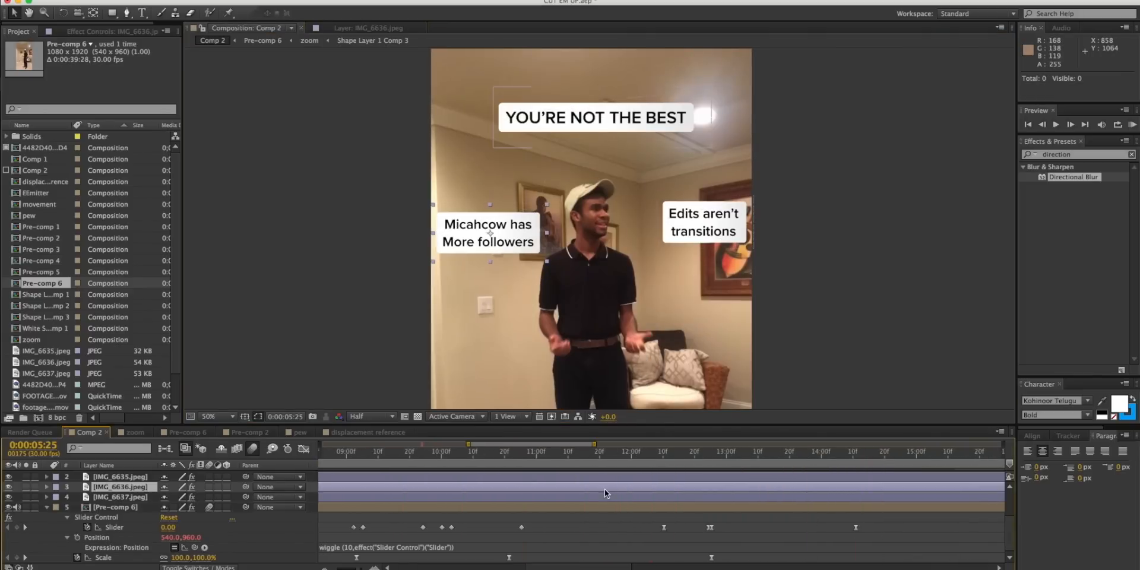
pyautogui.hscroll(-8, 604, 489)
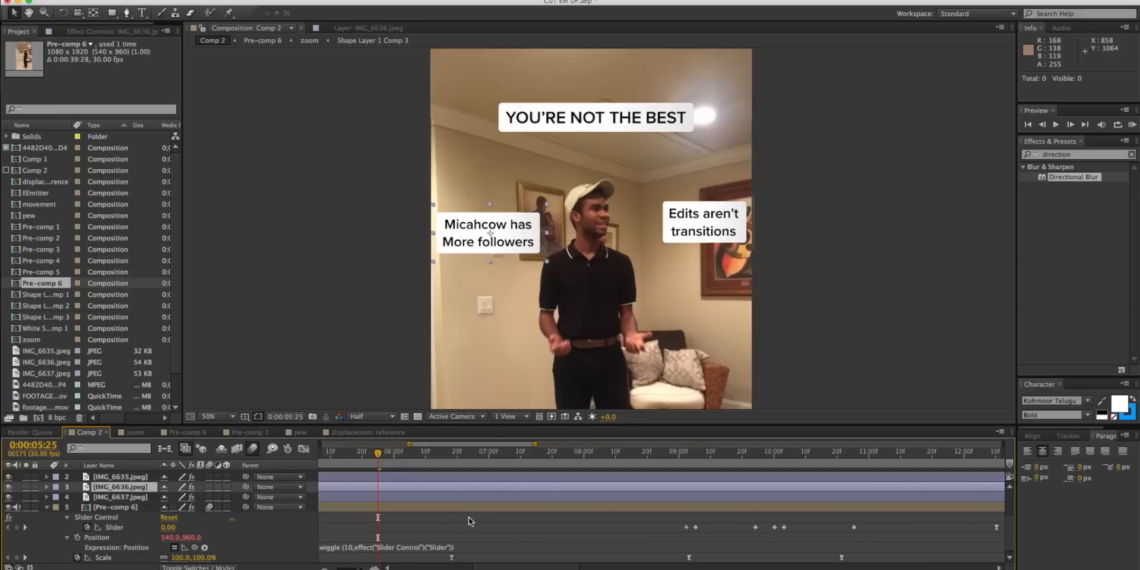
# - Show the effect controls of the Pre-comp 6 layer and move the current time to 0:00:09:05
pyautogui.click(136, 508)
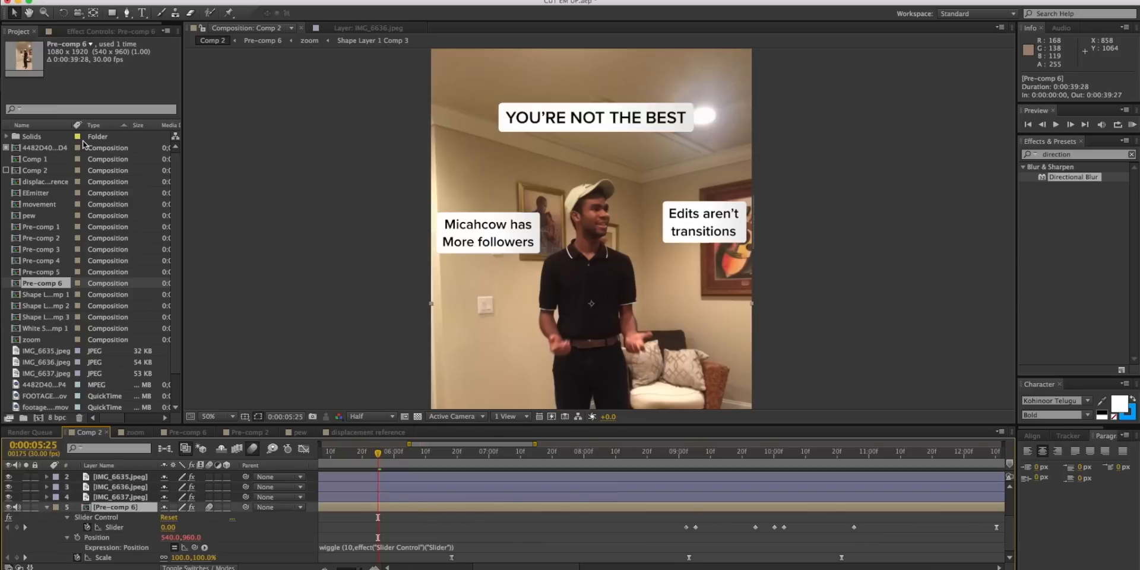
pyautogui.click(113, 32)
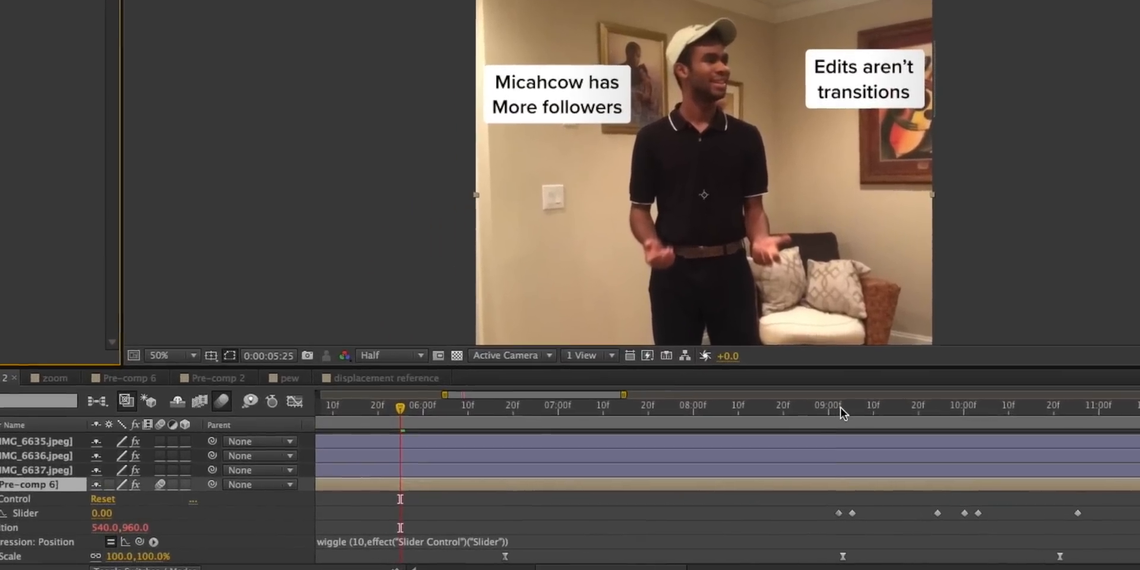
pyautogui.click(728, 441)
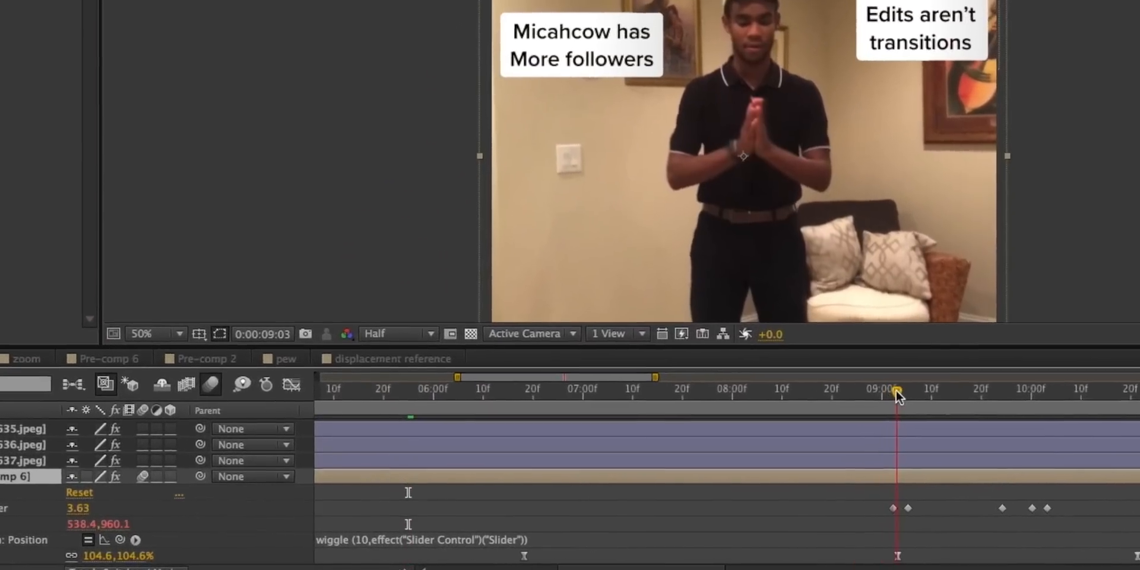
pyautogui.moveTo(896, 390); pyautogui.dragTo(908, 391)
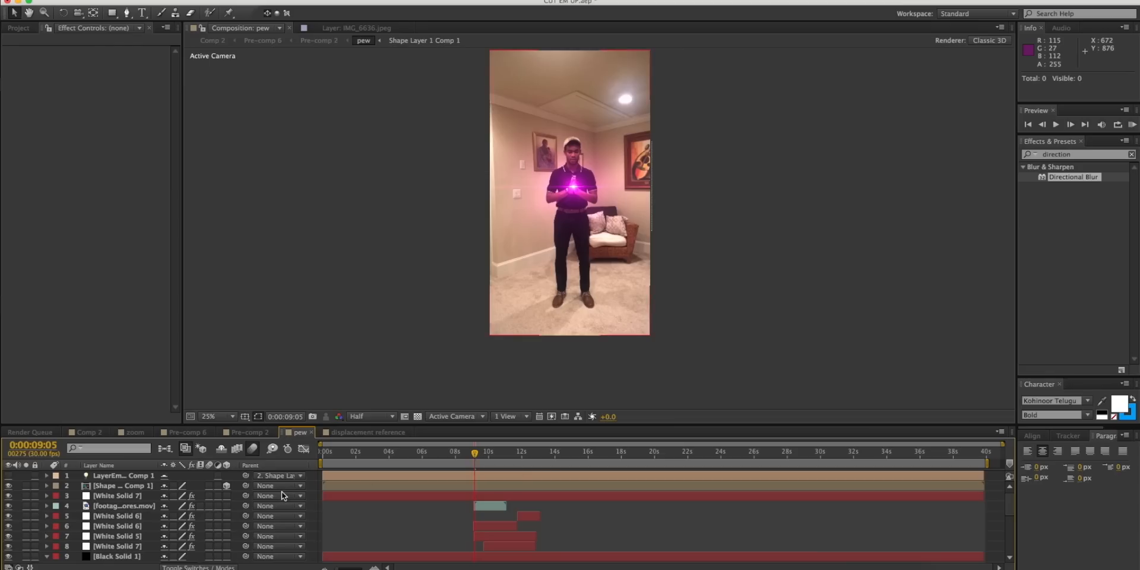
# - Examine the spark-blast footage layer in the pew composition between 0:00:09:05 and 0:00:09:21, ending at 0:00:09:07
pyautogui.click(130, 506)
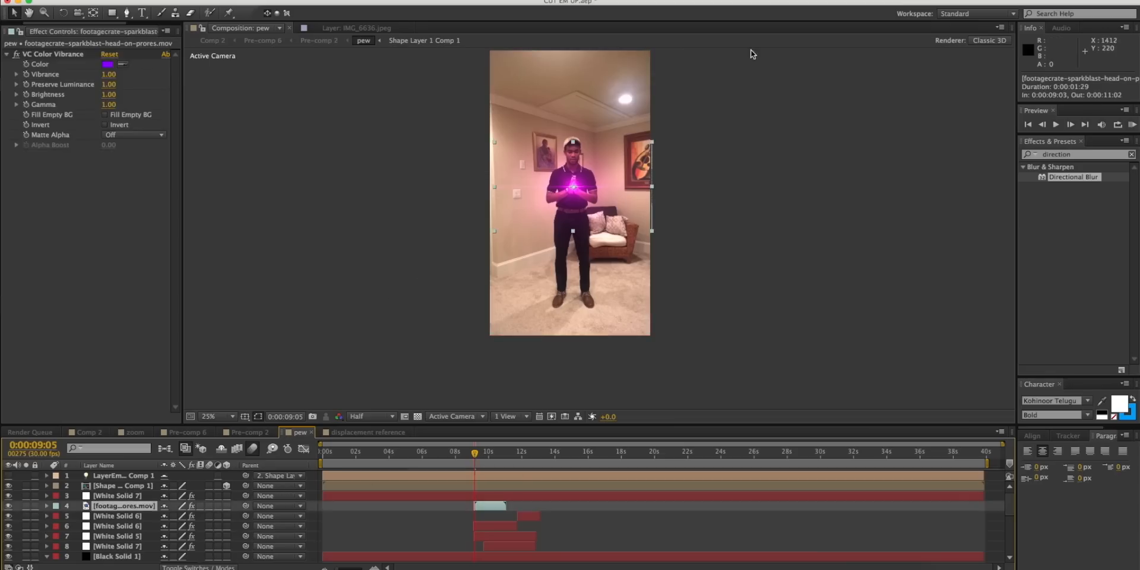
pyautogui.press('.')
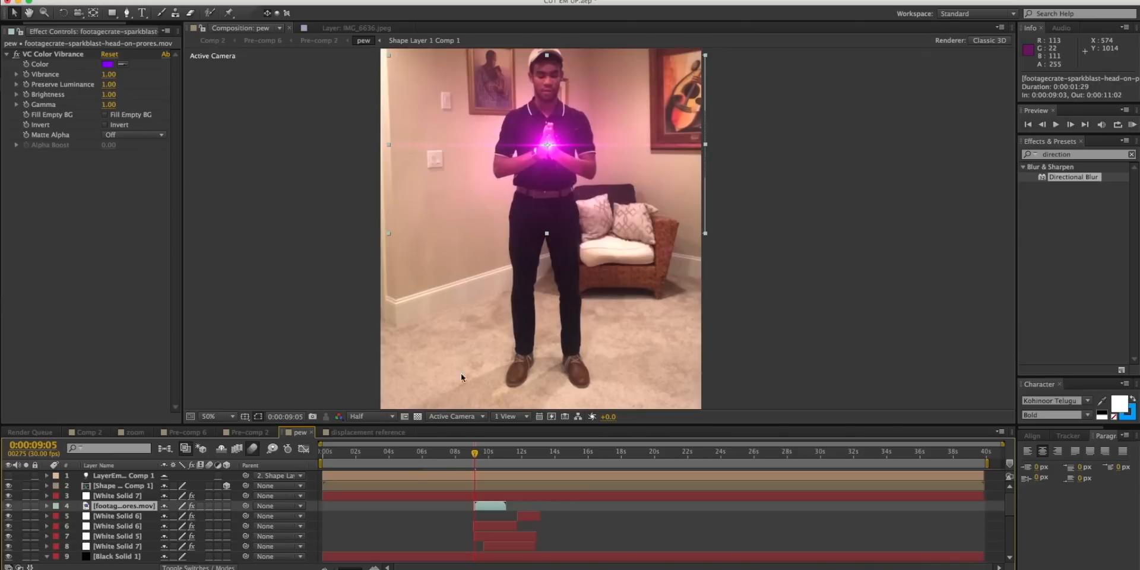
pyautogui.click(486, 457)
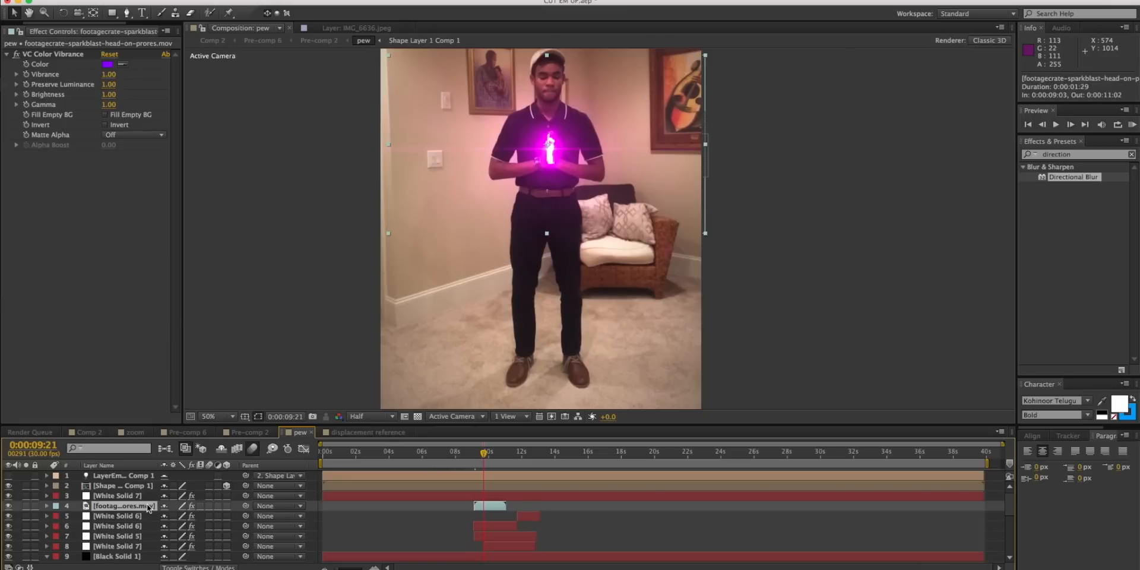
pyautogui.click(478, 455)
pyautogui.click(478, 455)
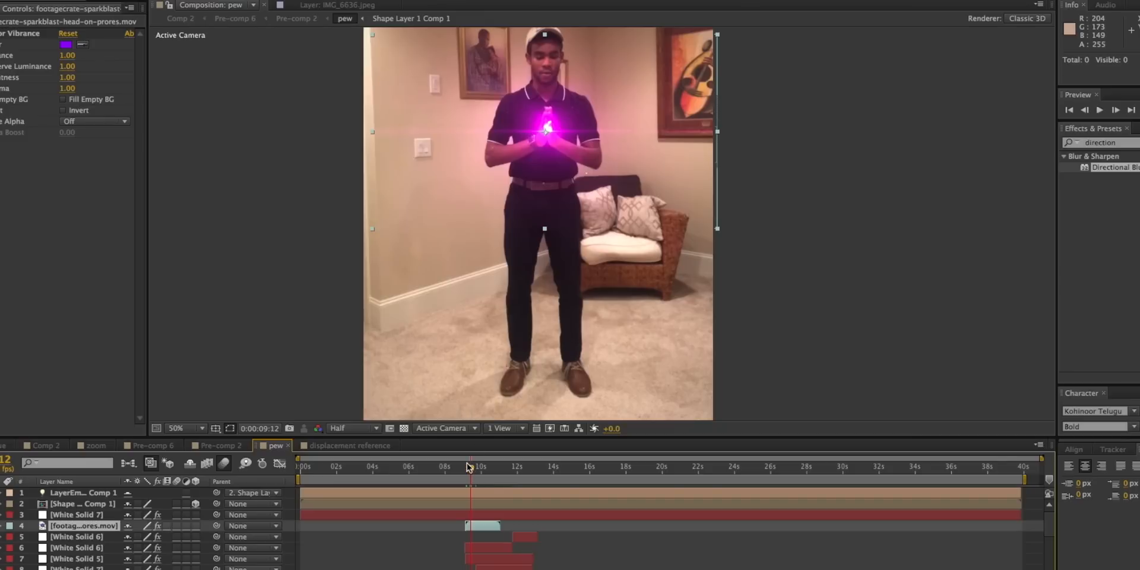
pyautogui.moveTo(469, 468); pyautogui.dragTo(467, 468)
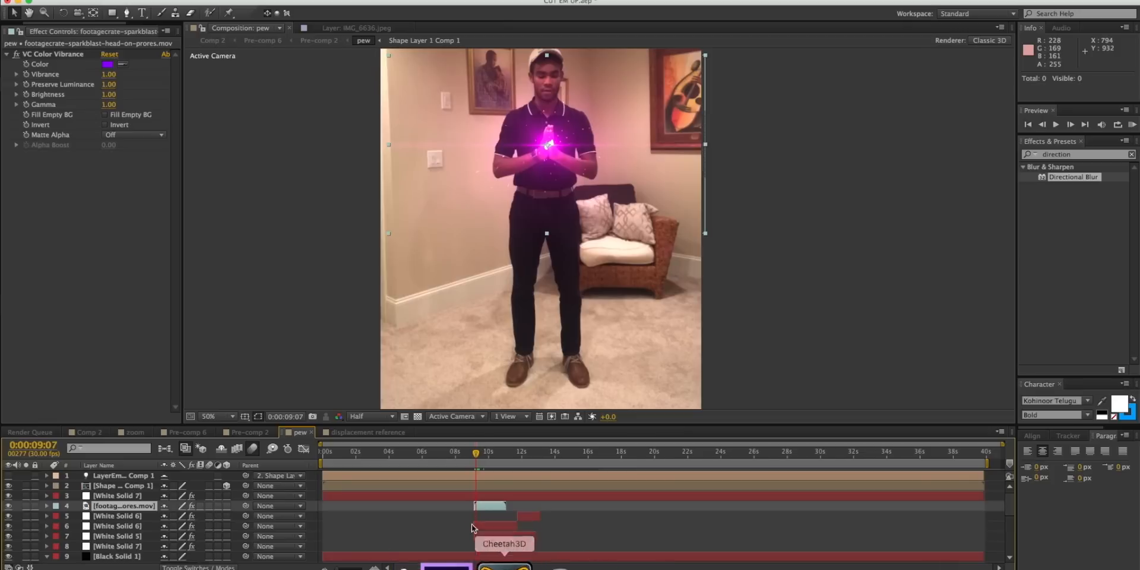
# - Inspect the Particular effect on the White Solid 7 layer above the spark footage, and select the Black Solid 1 layer
pyautogui.click(480, 496)
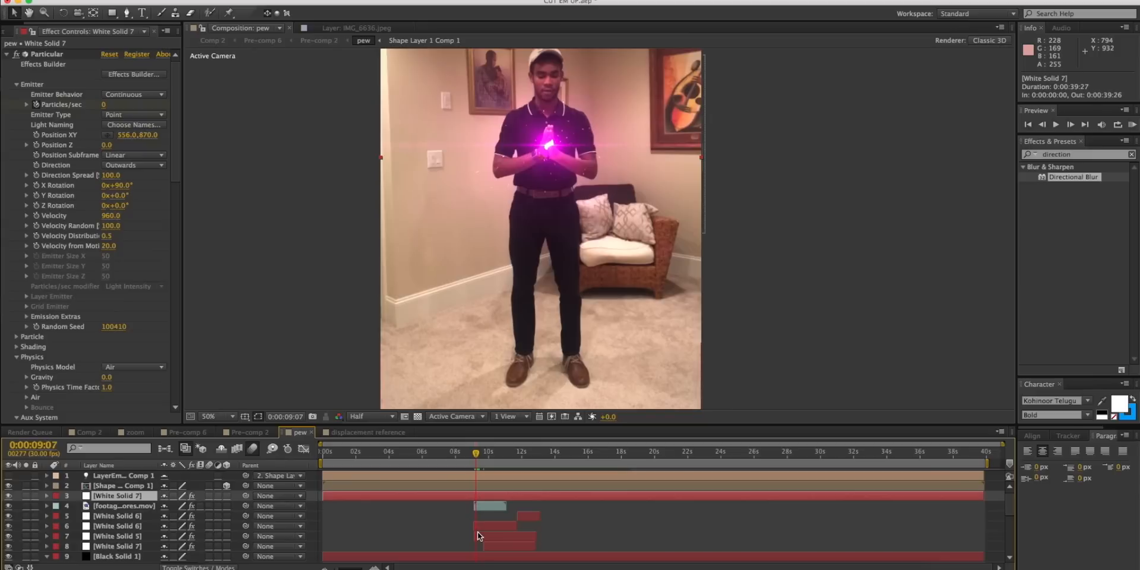
pyautogui.scroll(-2, 477, 538)
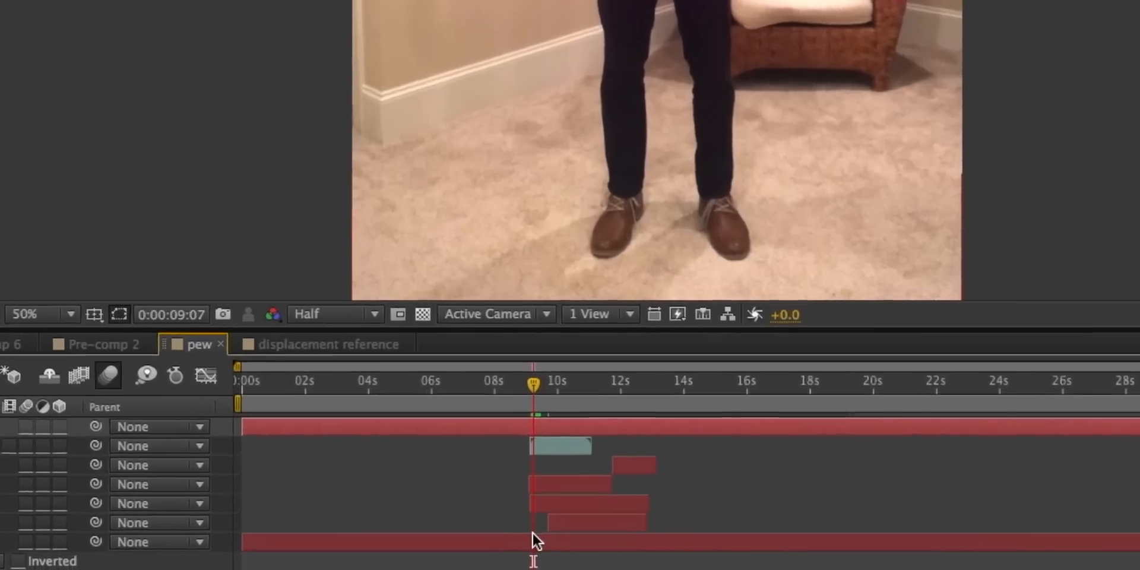
pyautogui.click(533, 535)
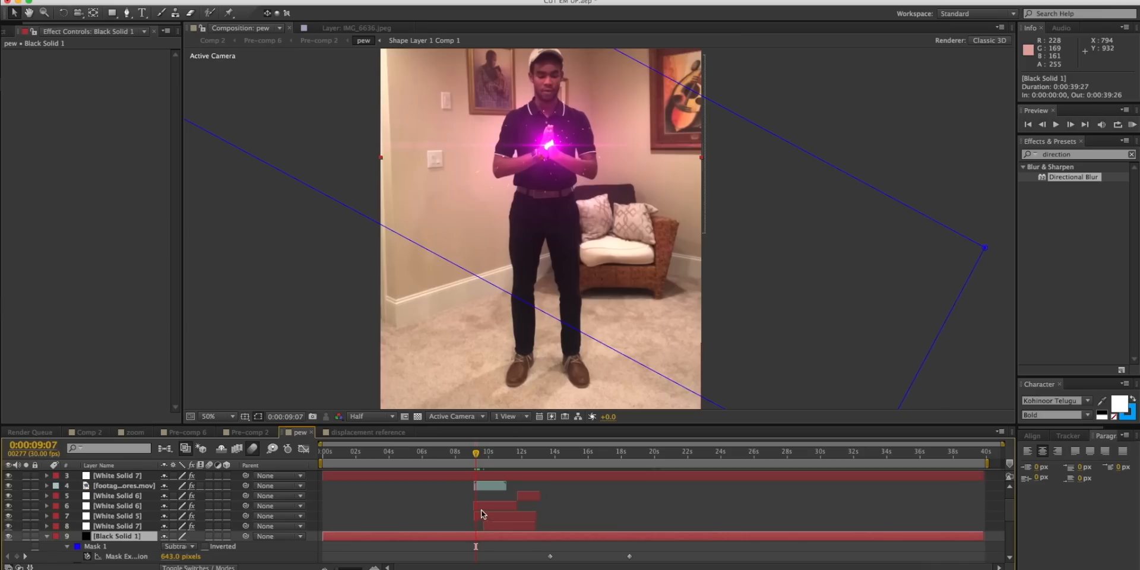
# - Compare the longer White Solid 6 layer with its Optical Flares effect off and on, and view it at 0:00:09:06
pyautogui.click(482, 507)
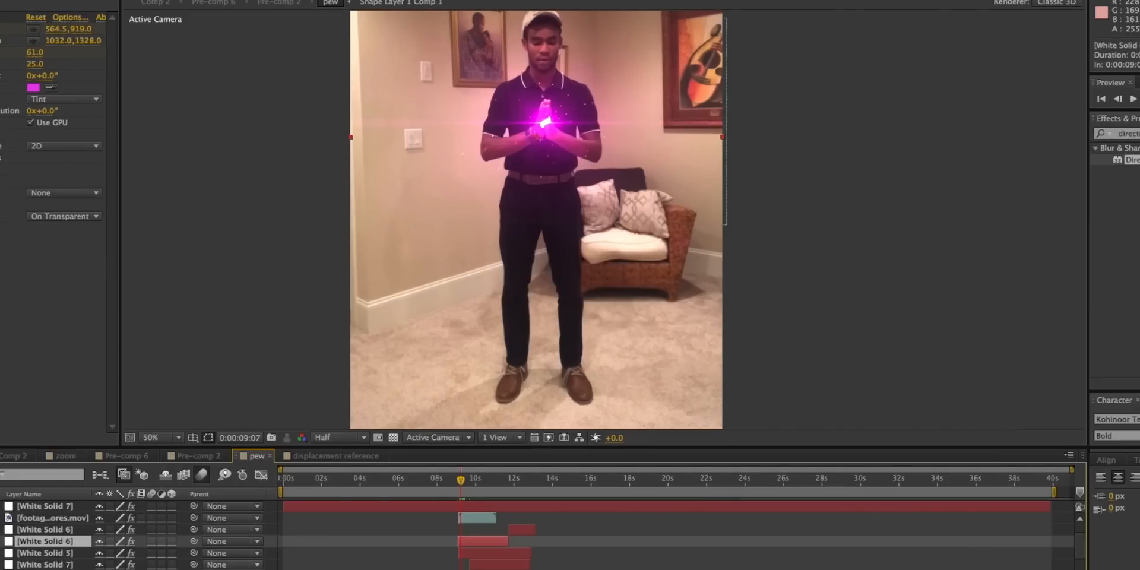
pyautogui.click(16, 54)
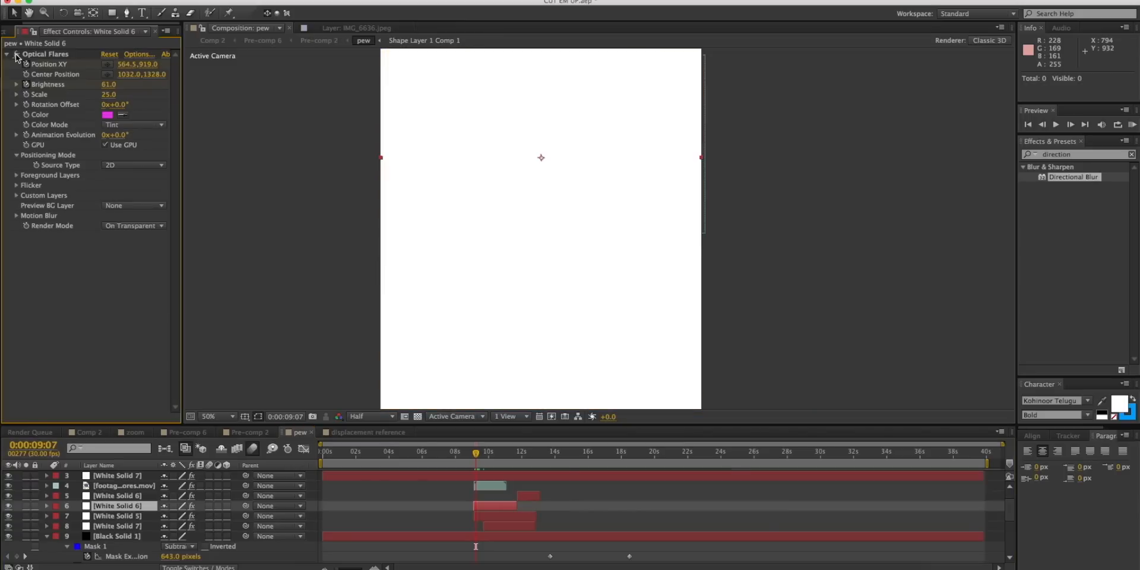
pyautogui.click(17, 54)
pyautogui.click(8, 508)
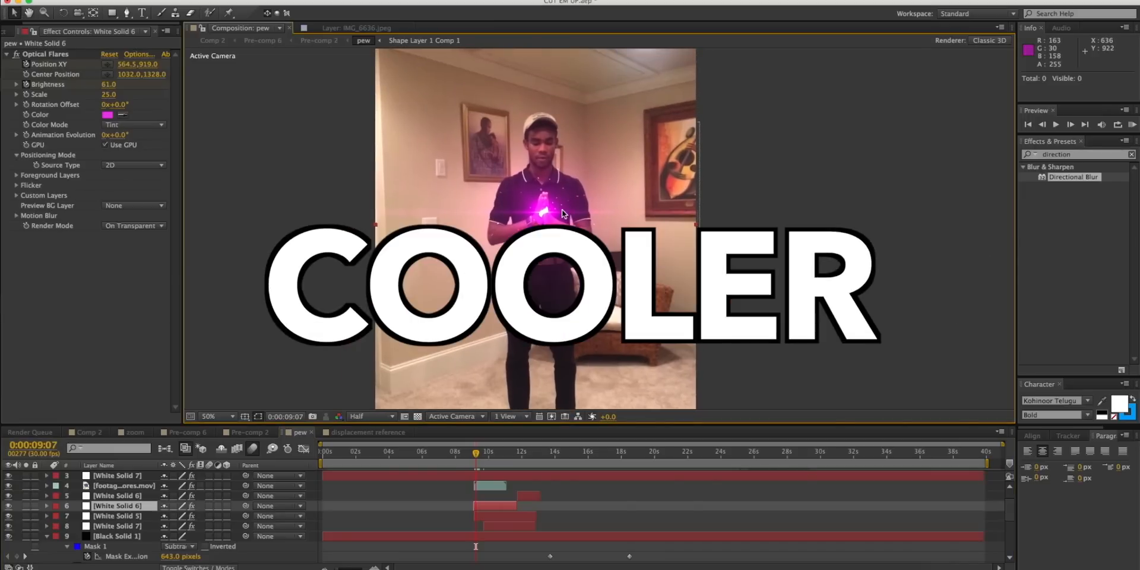
pyautogui.click(475, 456)
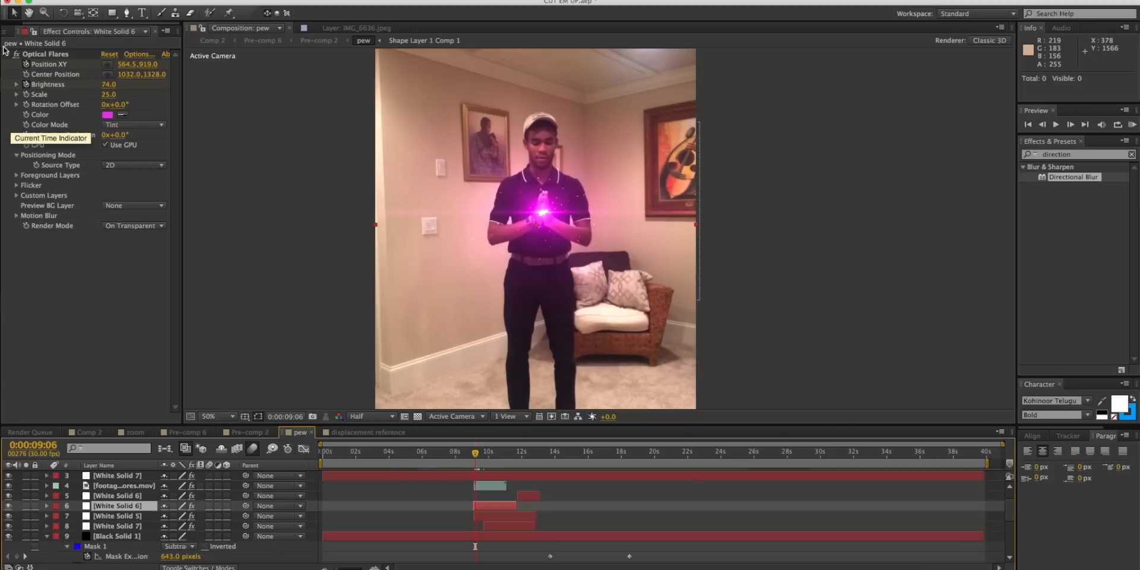
pyautogui.click(146, 101)
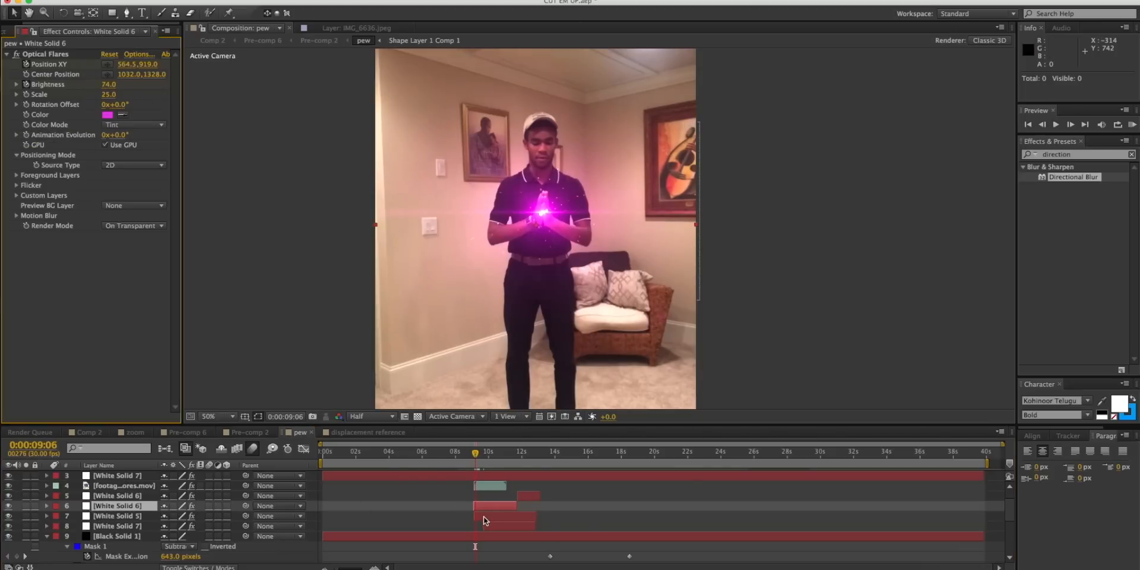
# - Isolate the White Solid 5 layer with its Saber effect by hiding all the other layers in the pew composition
pyautogui.click(484, 518)
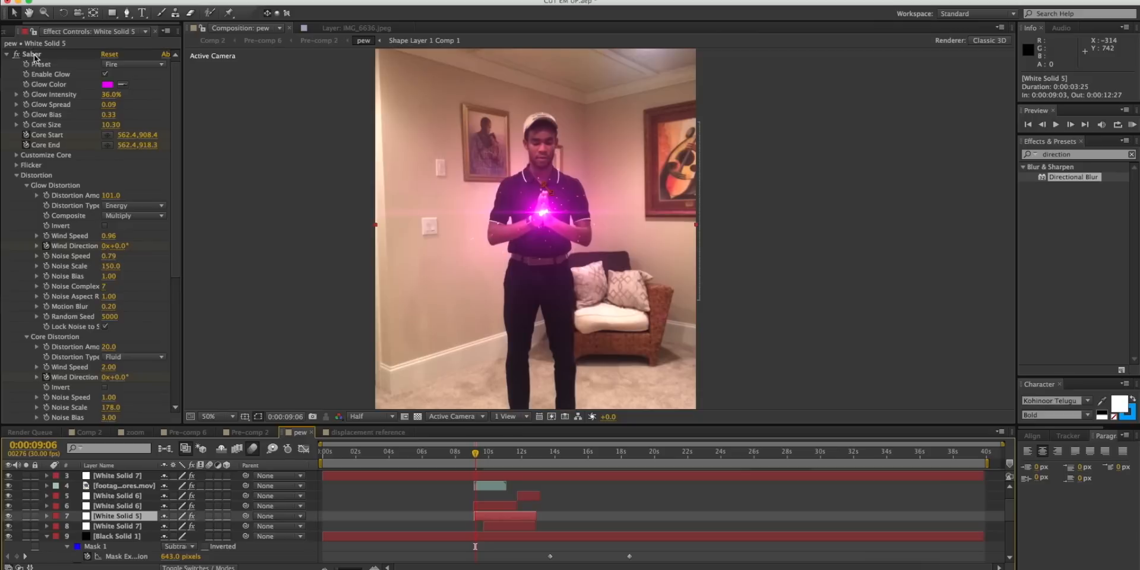
pyautogui.click(282, 417)
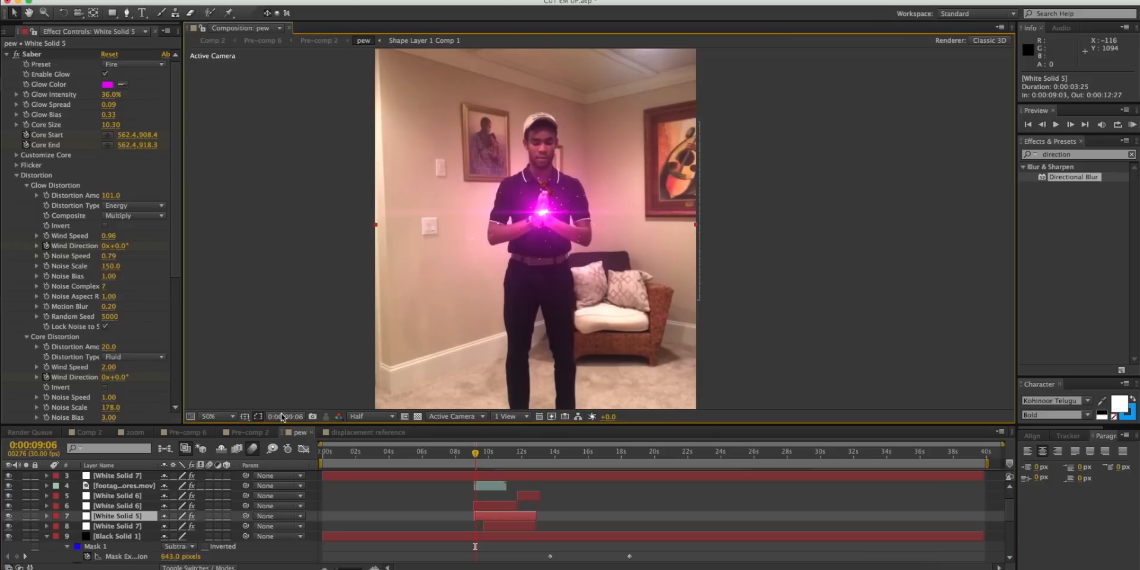
pyautogui.click(107, 507)
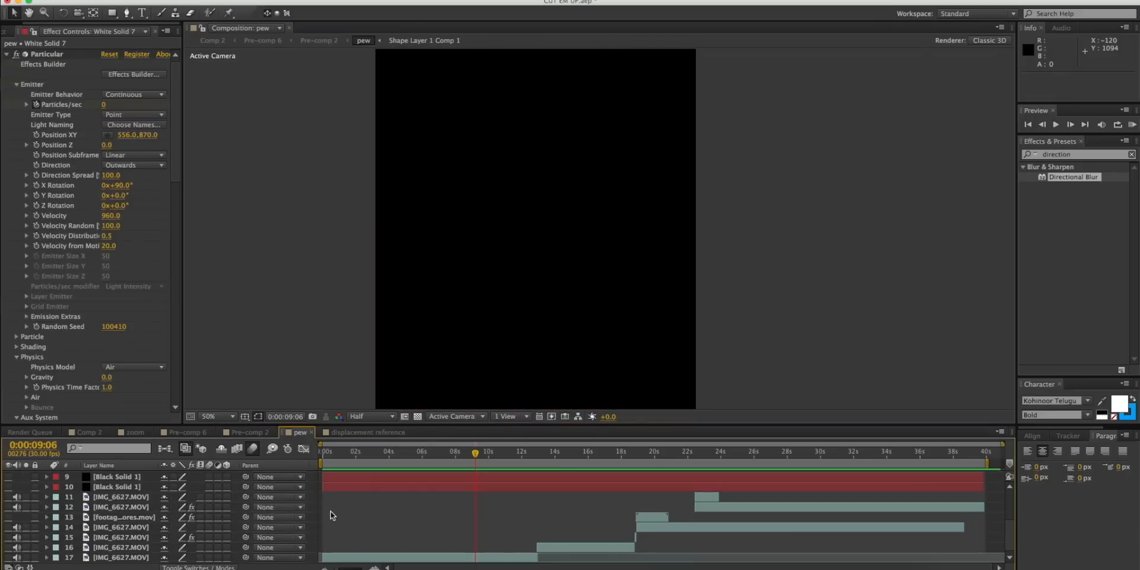
pyautogui.scroll(3, 329, 511)
pyautogui.click(486, 526)
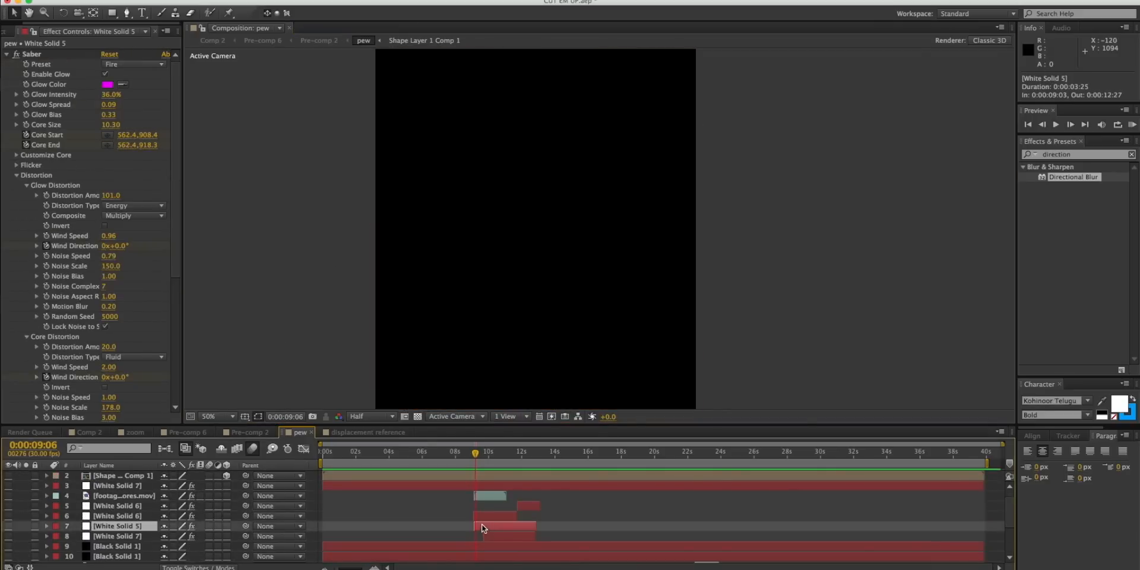
pyautogui.click(9, 526)
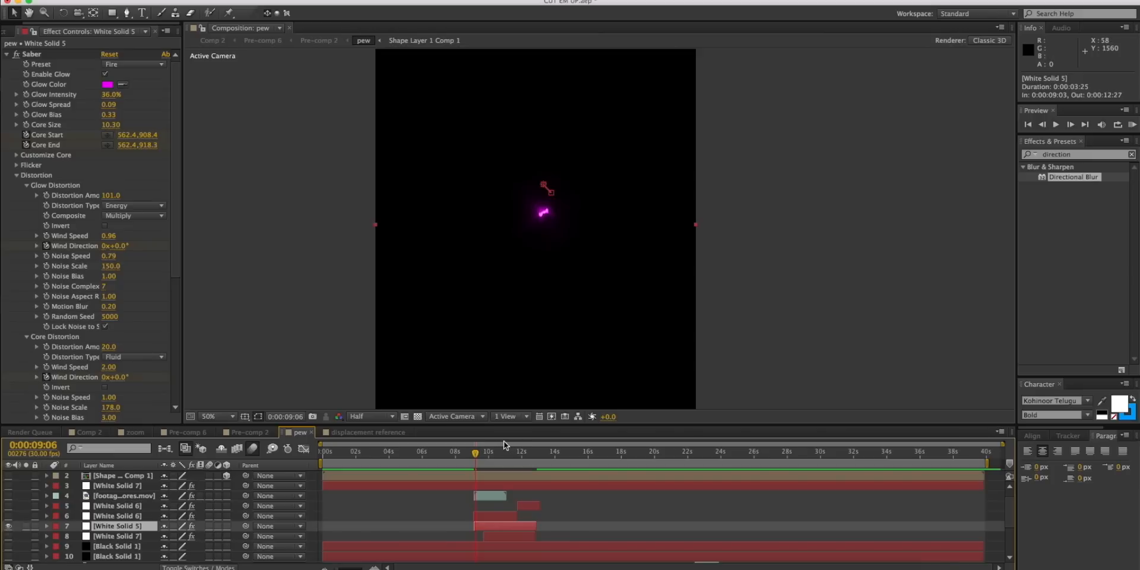
# - Scrub the isolated Saber beam from before its start to 0:00:10:24 to review how it grows
pyautogui.click(475, 455)
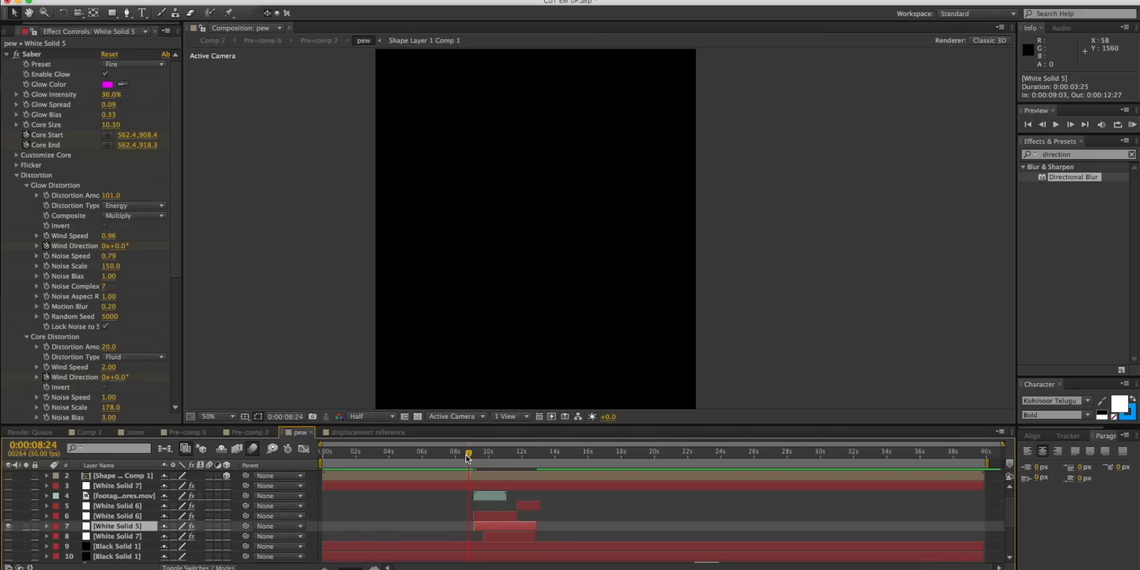
pyautogui.moveTo(487, 455); pyautogui.dragTo(502, 453)
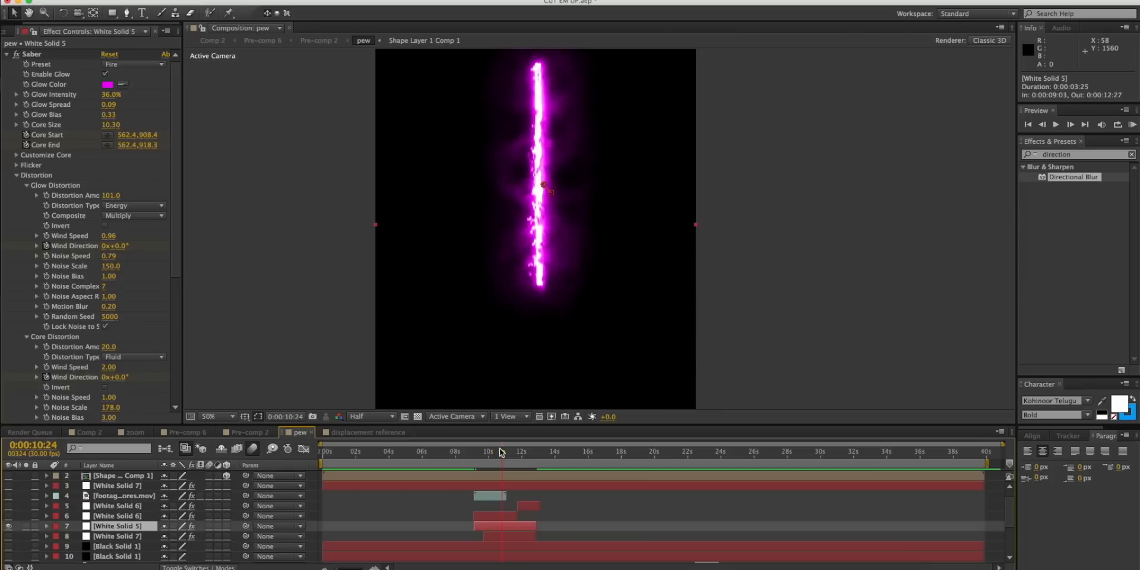
pyautogui.press('space')
pyautogui.moveTo(560, 275); pyautogui.dragTo(554, 322)
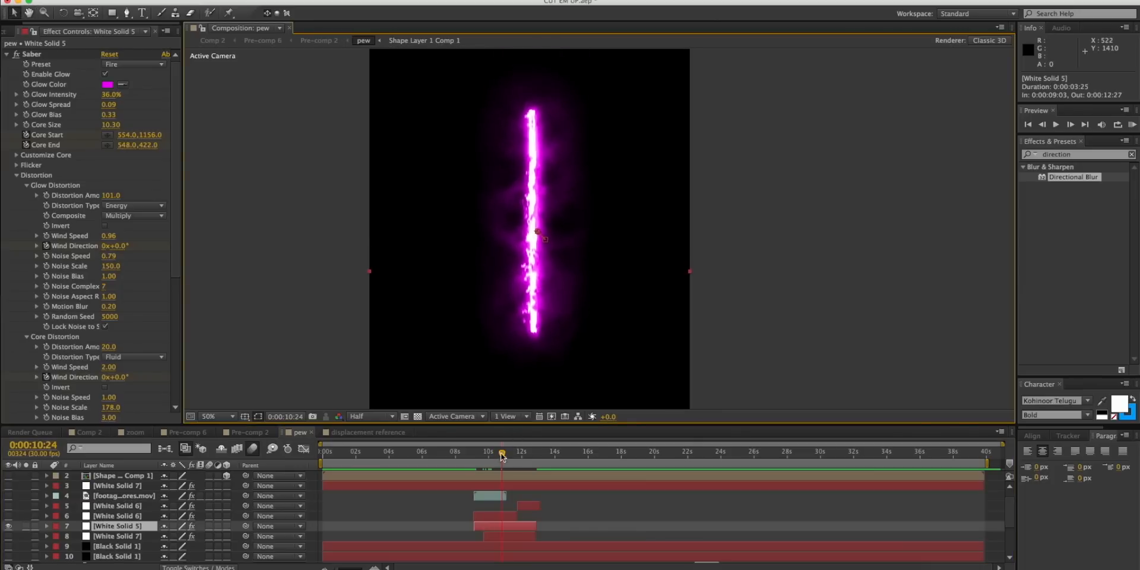
# - Review the beam's growth up to 0:00:10:08 and reveal the Core Start and Core End keyframes of White Solid 5
pyautogui.moveTo(502, 454)
pyautogui.mouseDown()
pyautogui.moveTo(490, 455)
pyautogui.moveTo(536, 448)
pyautogui.moveTo(501, 450)
pyautogui.mouseUp()
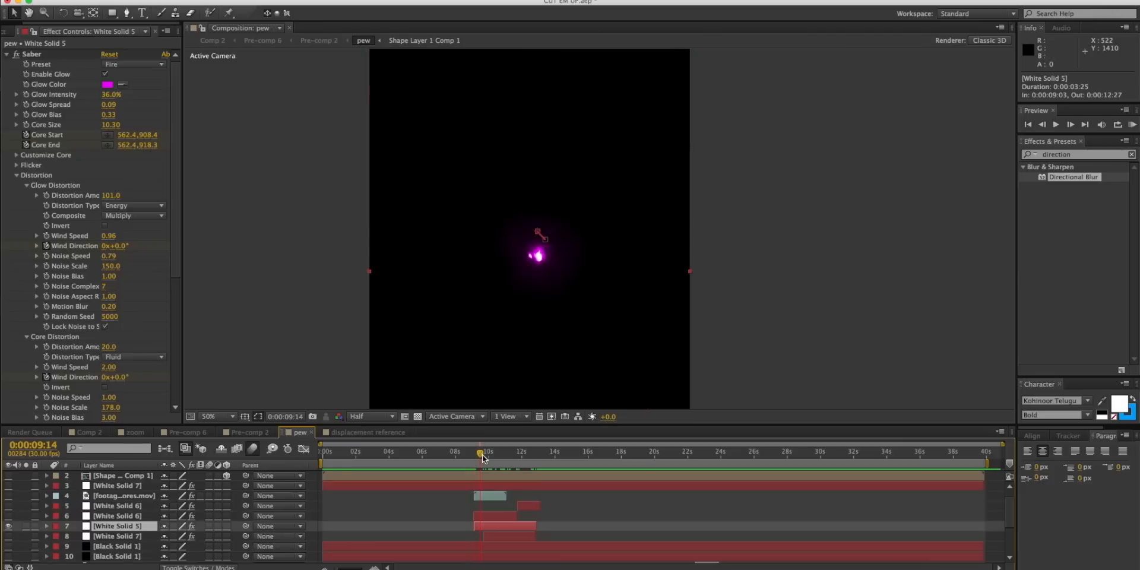
pyautogui.moveTo(482, 455); pyautogui.dragTo(490, 455)
pyautogui.moveTo(490, 453); pyautogui.dragTo(494, 441)
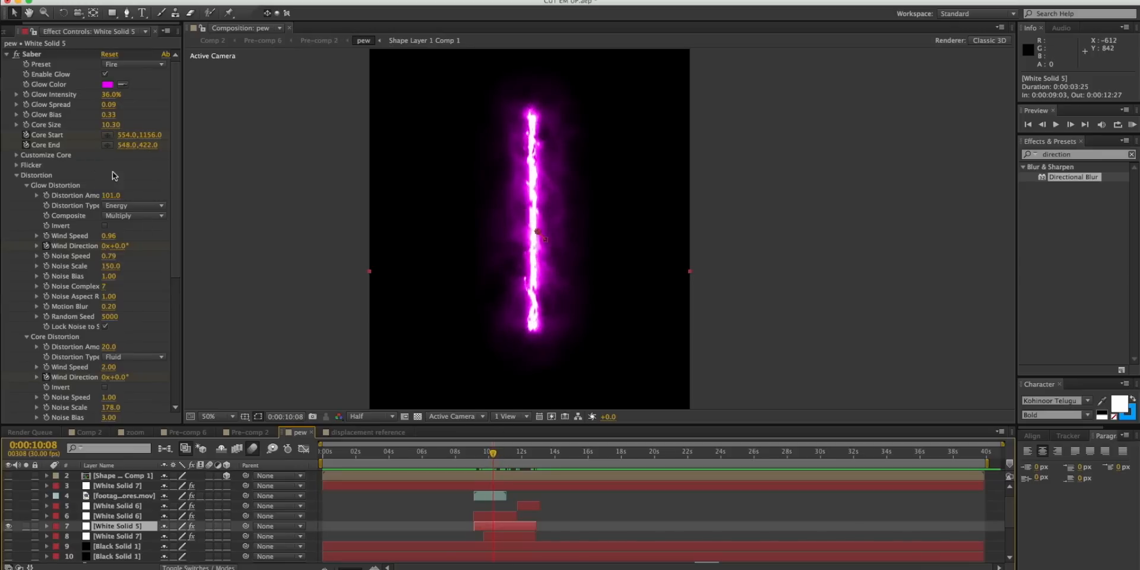
pyautogui.press('u')
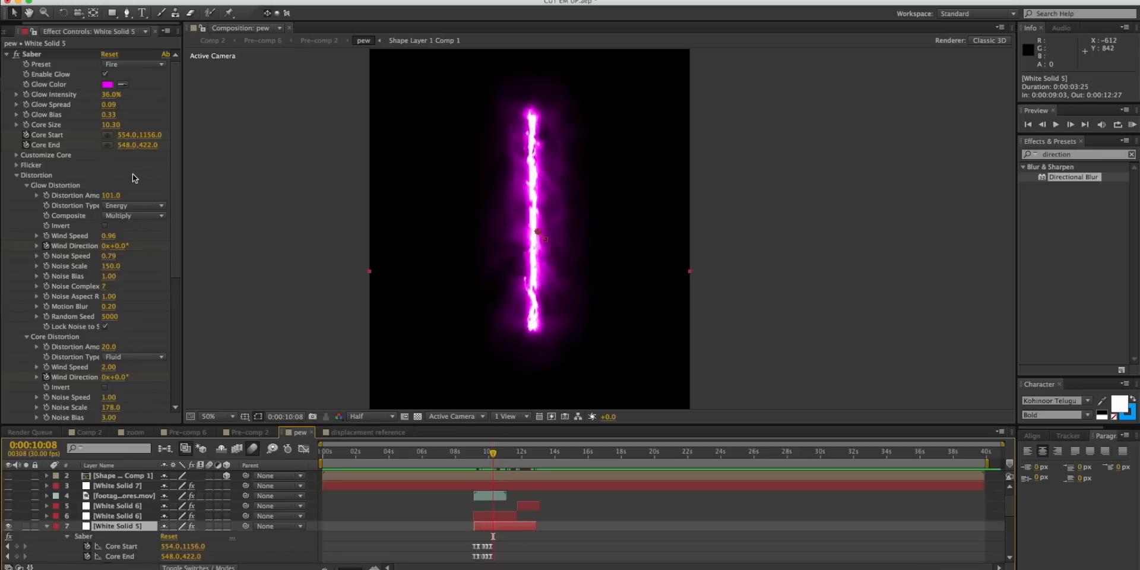
# - Scrub White Solid 5 between 0:00:10:08 and 0:00:12:04 to review how its Position and Rotation keyframes turn the beam
pyautogui.scroll(-3, 486, 491)
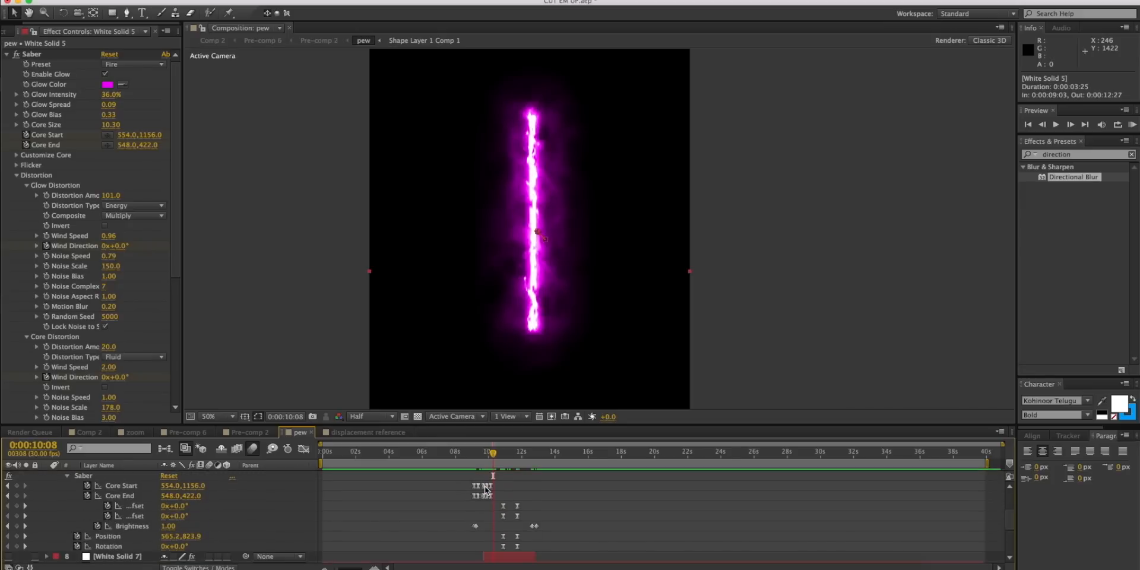
pyautogui.scroll(1, 486, 491)
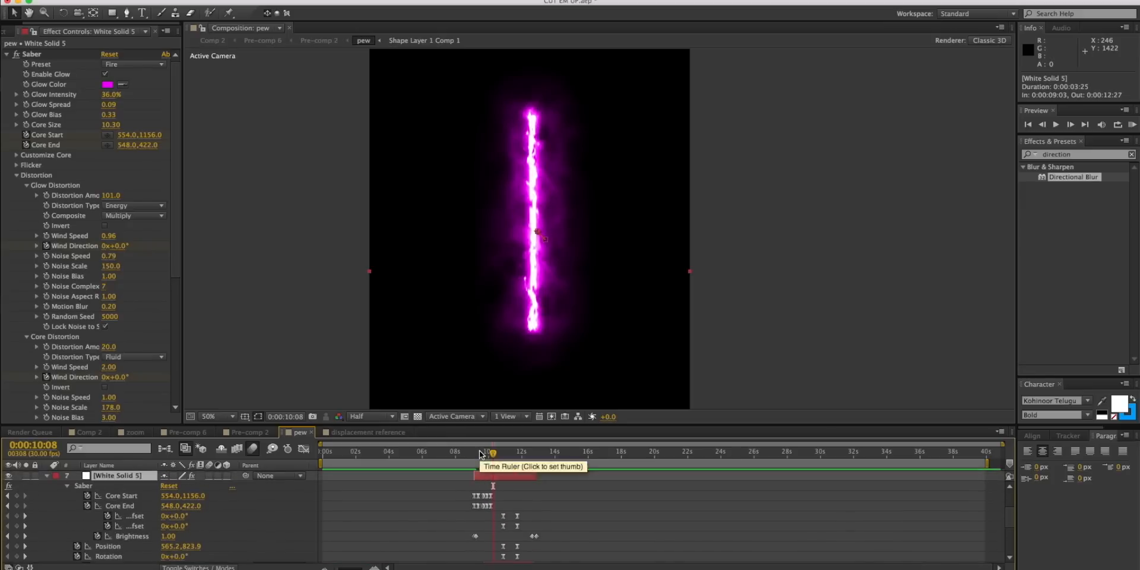
pyautogui.click(511, 453)
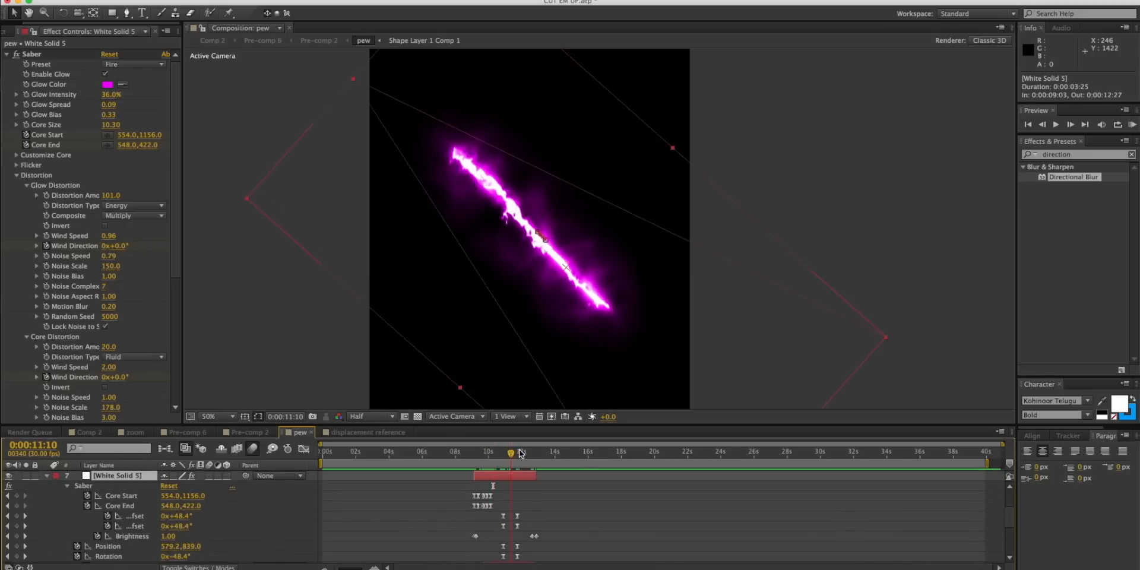
pyautogui.moveTo(520, 453); pyautogui.dragTo(512, 453)
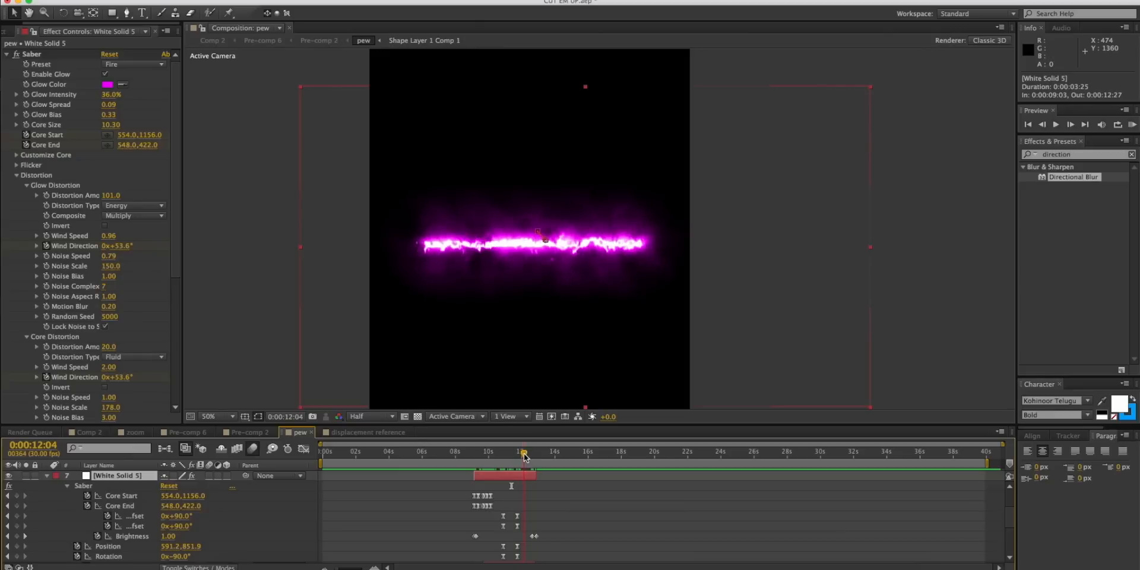
pyautogui.moveTo(524, 456); pyautogui.dragTo(504, 457)
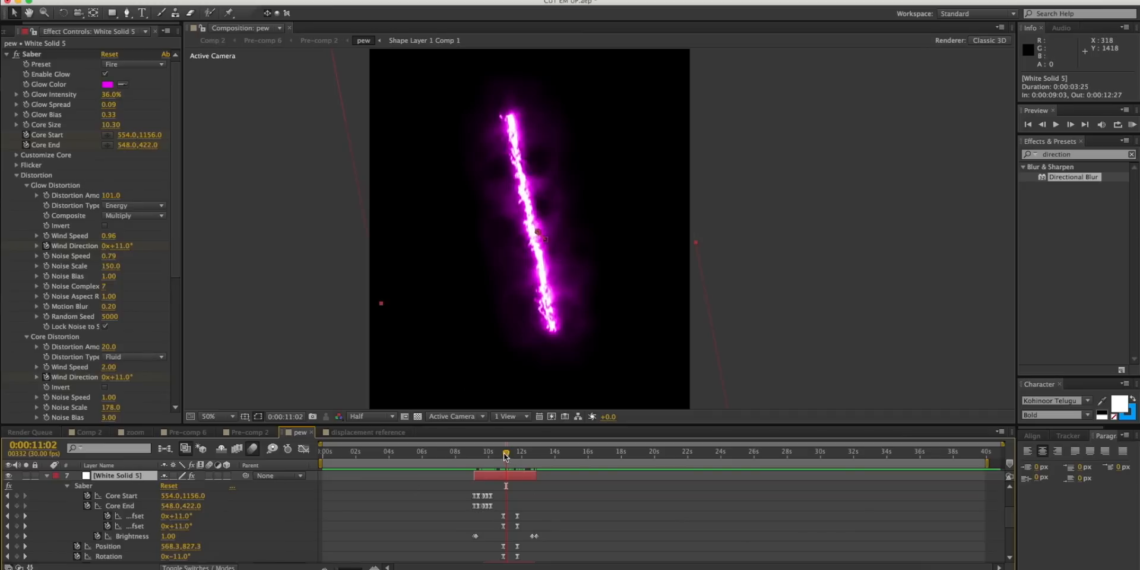
pyautogui.moveTo(505, 456)
pyautogui.mouseDown()
pyautogui.moveTo(527, 455)
pyautogui.moveTo(502, 455)
pyautogui.mouseUp()
pyautogui.scroll(3, 48, 532)
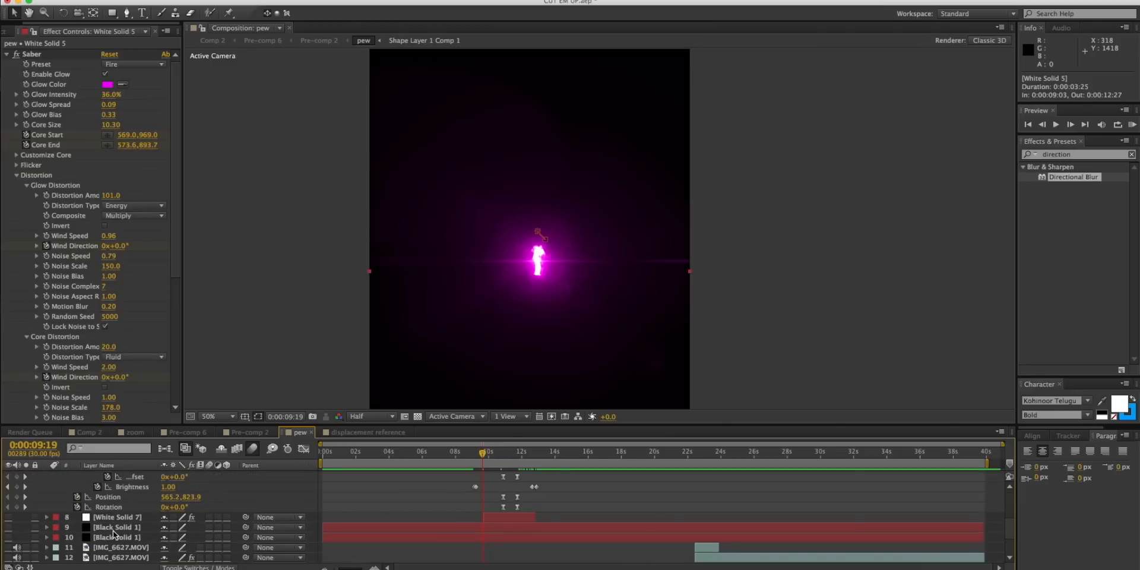
# - Show the short White Solid 7 layer with its Particular effect and move to 0:00:11:17 to see its particles
pyautogui.click(111, 529)
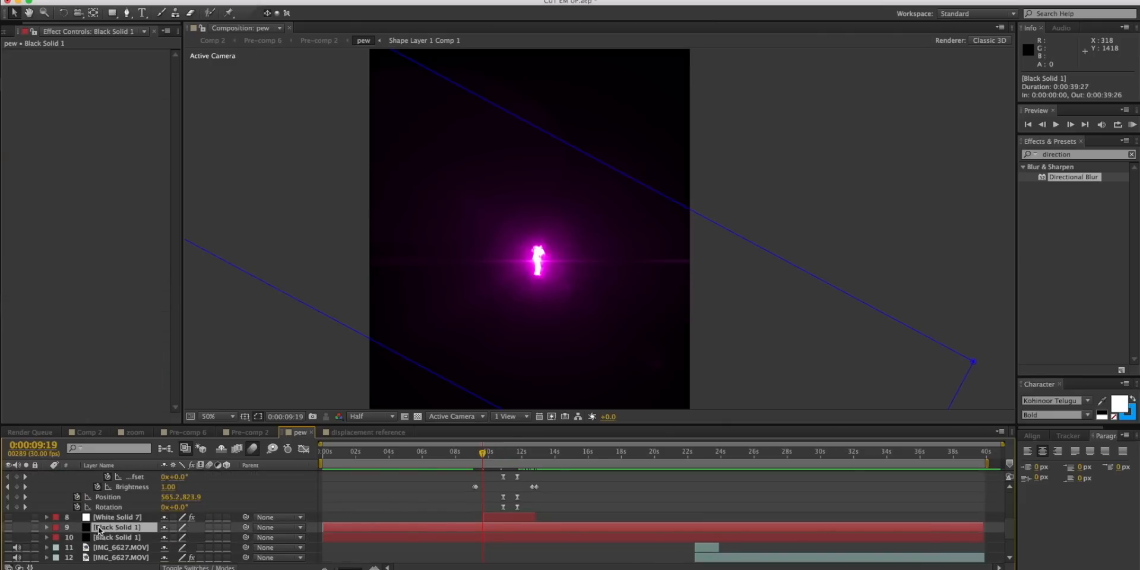
pyautogui.click(110, 518)
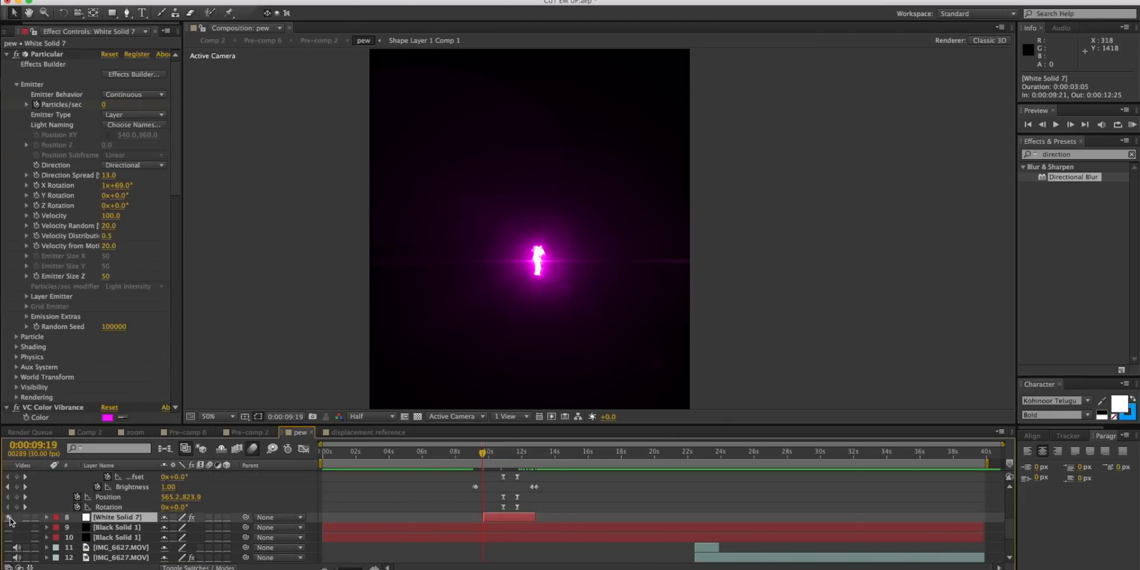
pyautogui.click(504, 451)
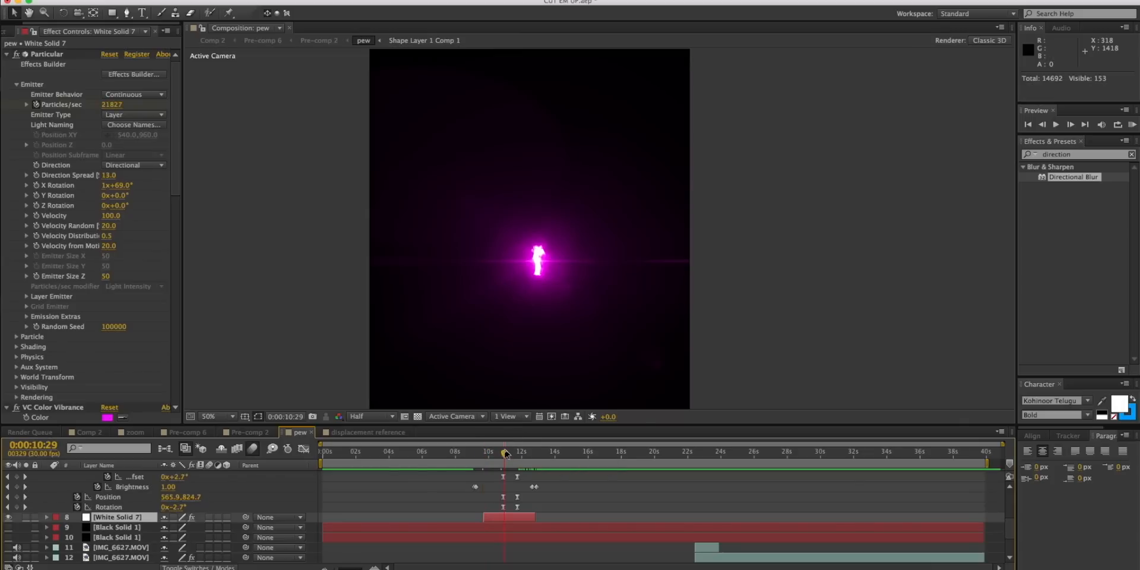
pyautogui.moveTo(509, 452); pyautogui.dragTo(515, 452)
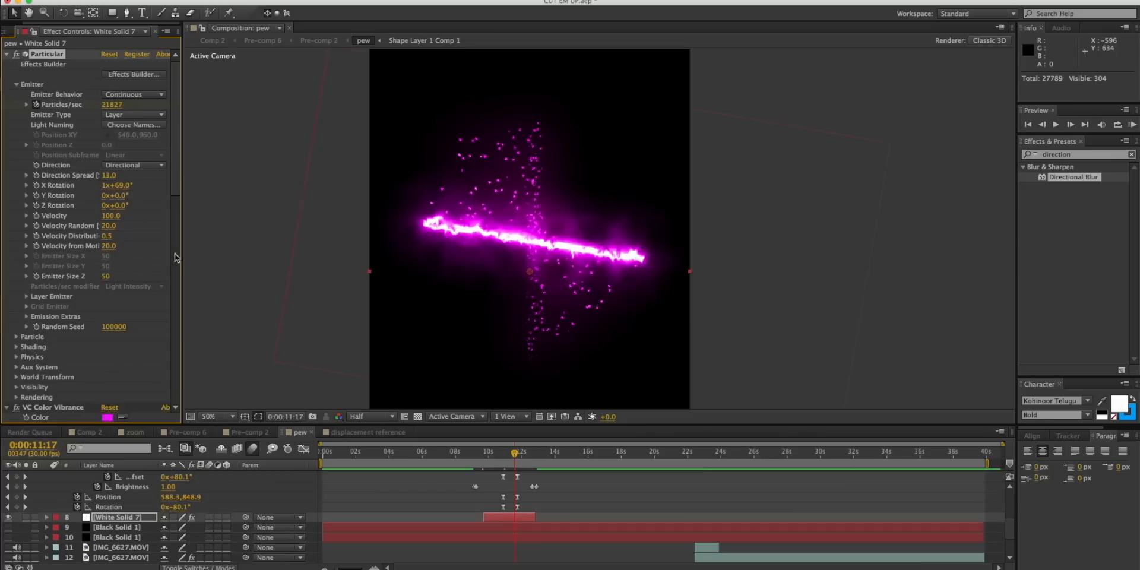
# - Look through the effects on White Solid 7 and compare its particles at 0:00:10:15 and 0:00:11:14
pyautogui.scroll(-15, 116, 275)
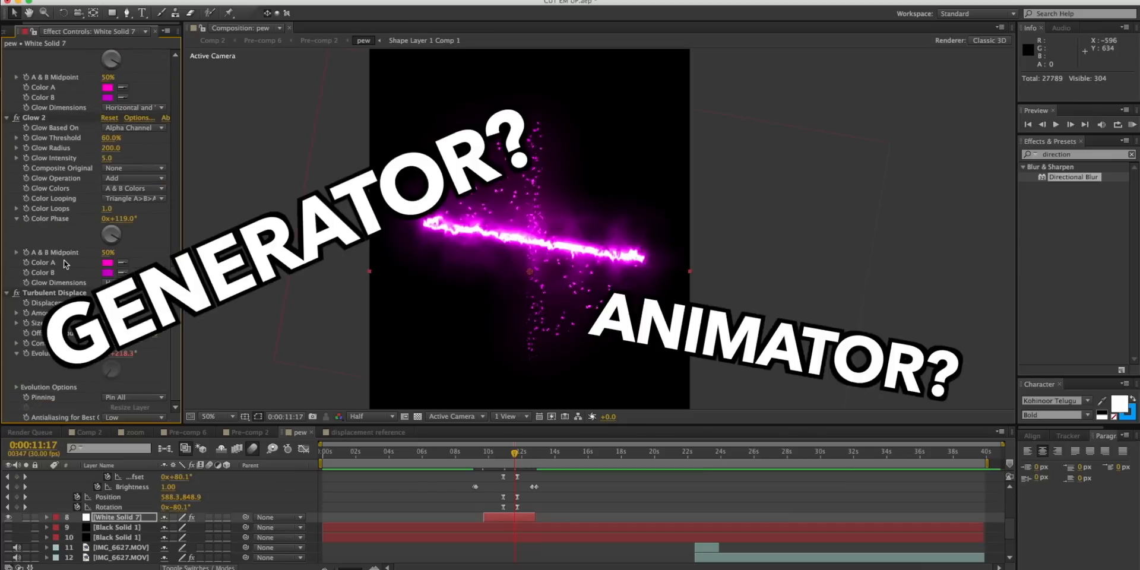
pyautogui.scroll(15, 62, 261)
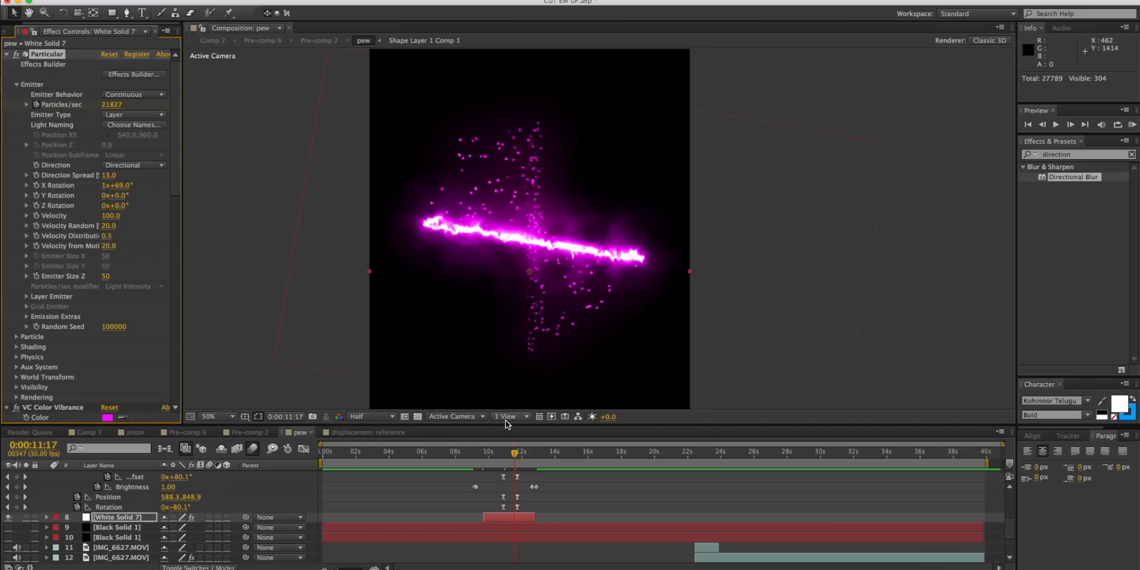
pyautogui.moveTo(502, 454); pyautogui.dragTo(512, 453)
pyautogui.click(498, 454)
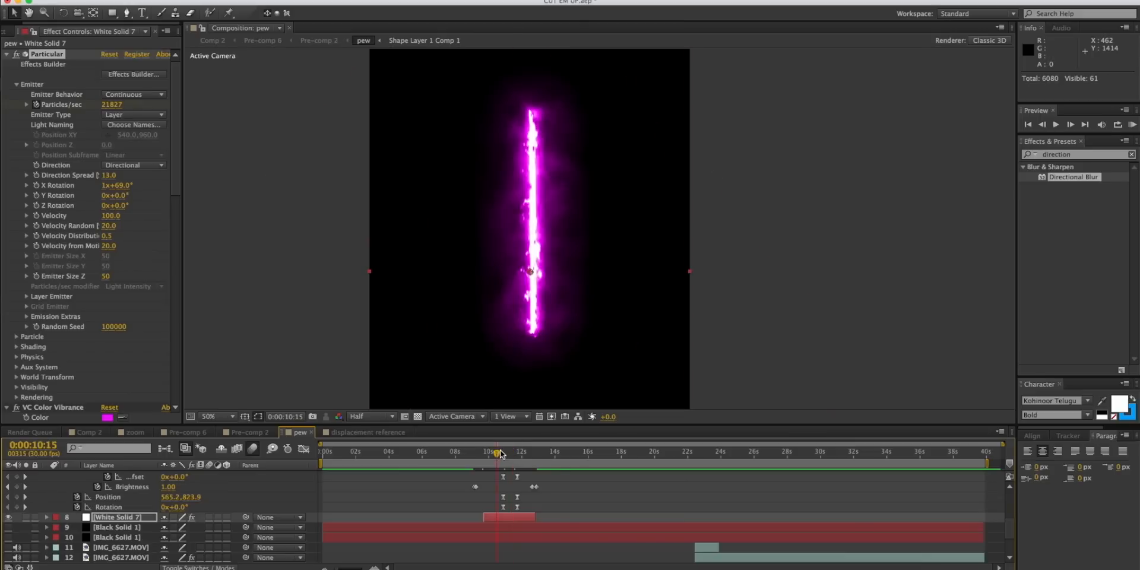
pyautogui.click(513, 453)
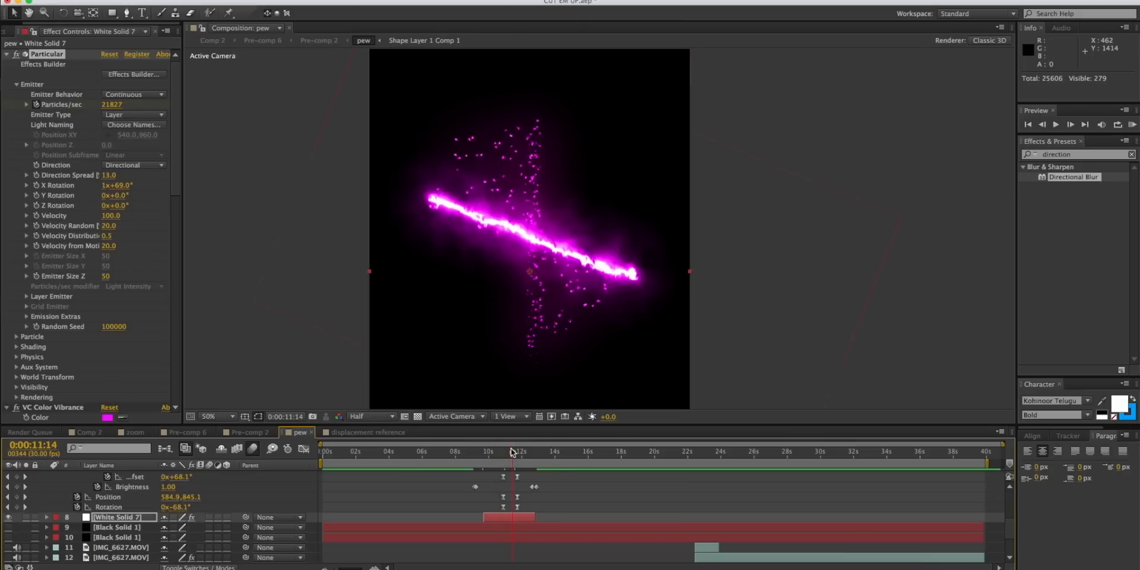
pyautogui.moveTo(512, 453); pyautogui.dragTo(512, 453)
# - Scrub the beam and particles from 0:00:09:14 to 0:00:11:26 to review how the trail builds up
pyautogui.scroll(10, 461, 516)
pyautogui.click(482, 454)
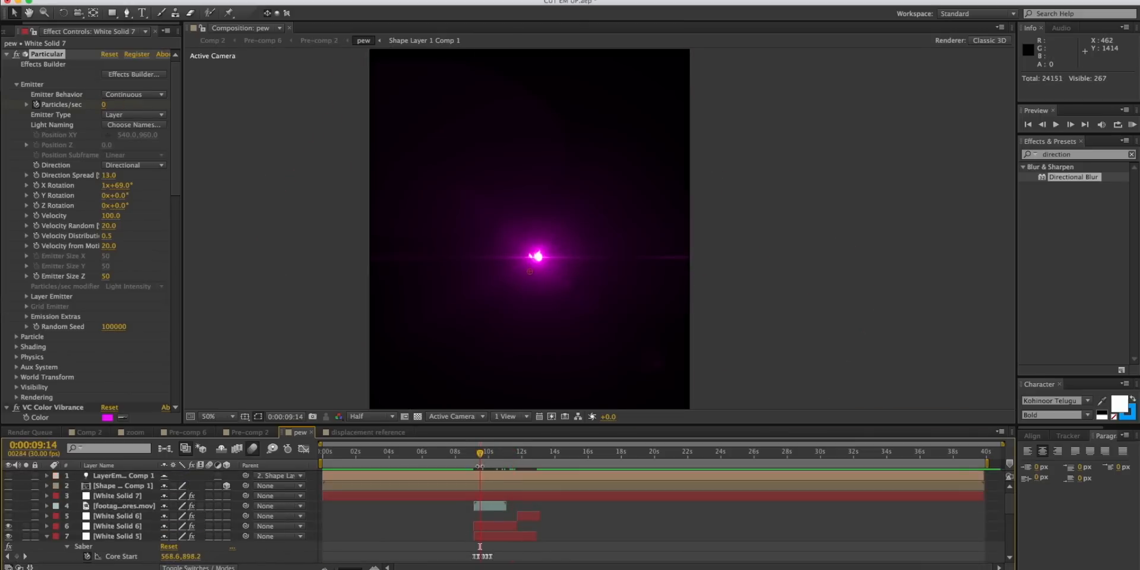
pyautogui.scroll(-8, 481, 482)
pyautogui.moveTo(482, 453); pyautogui.dragTo(520, 450)
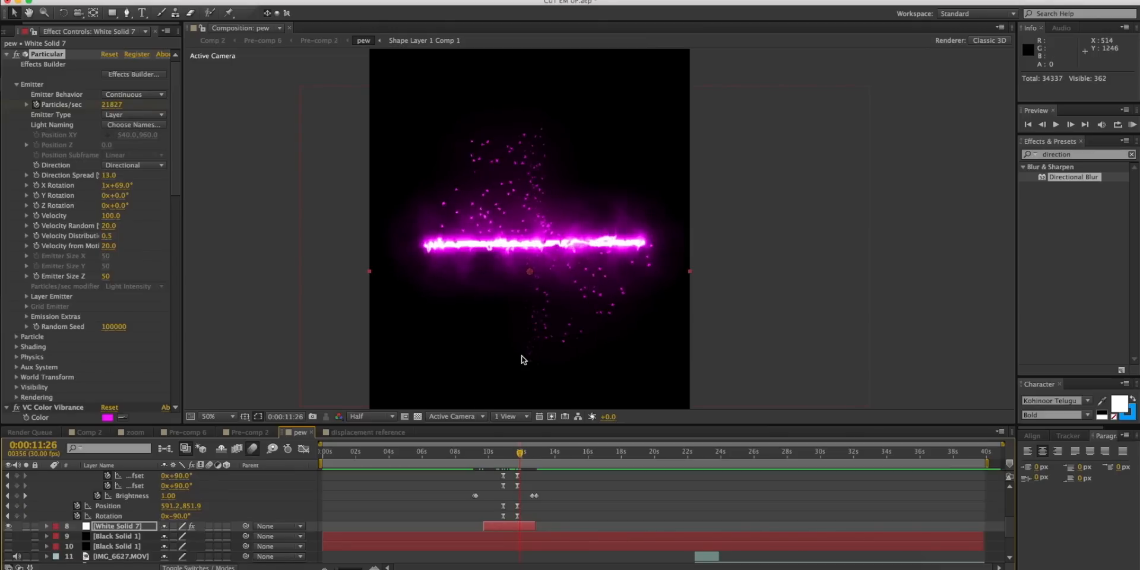
# - Set the preview resolution to Full and inspect the particles at 200% magnification before returning to the whole frame at 50%
pyautogui.scroll(2, 458, 198)
pyautogui.moveTo(374, 191); pyautogui.dragTo(639, 323)
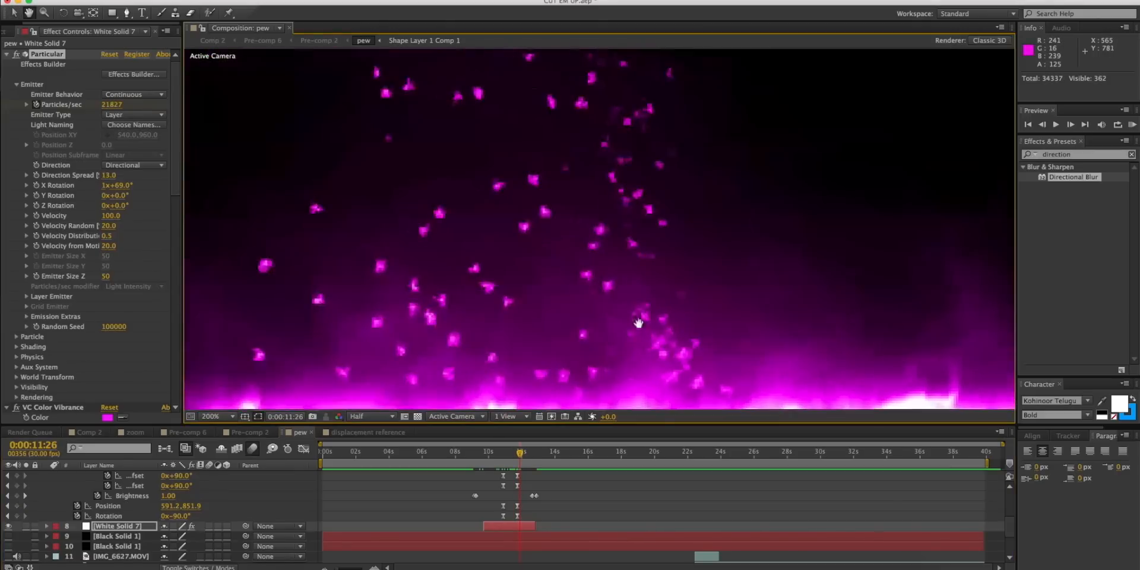
pyautogui.click(386, 415)
pyautogui.click(387, 449)
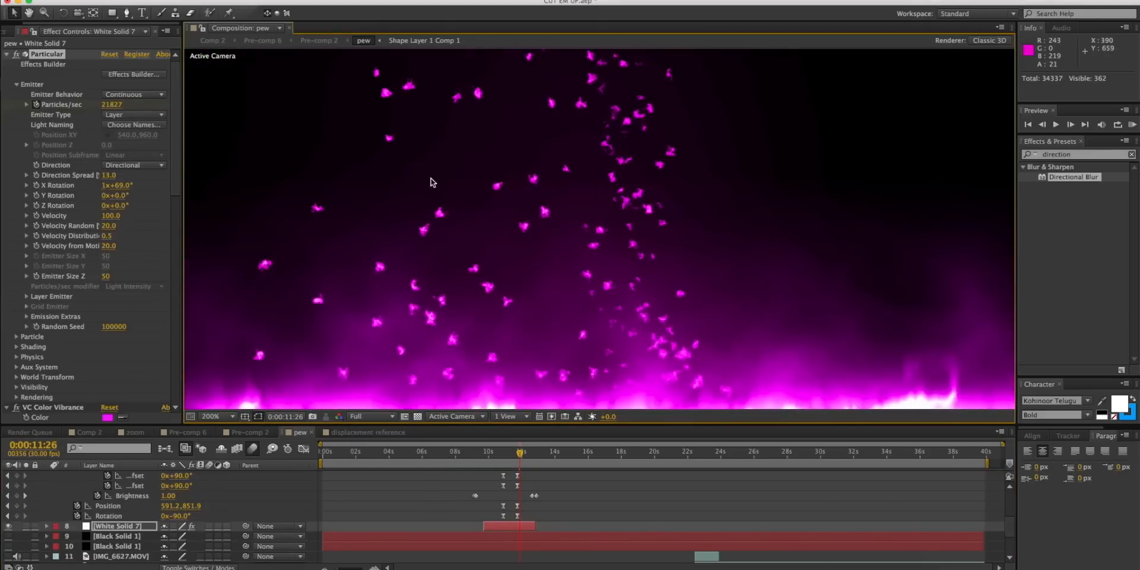
pyautogui.moveTo(431, 179); pyautogui.dragTo(491, 267)
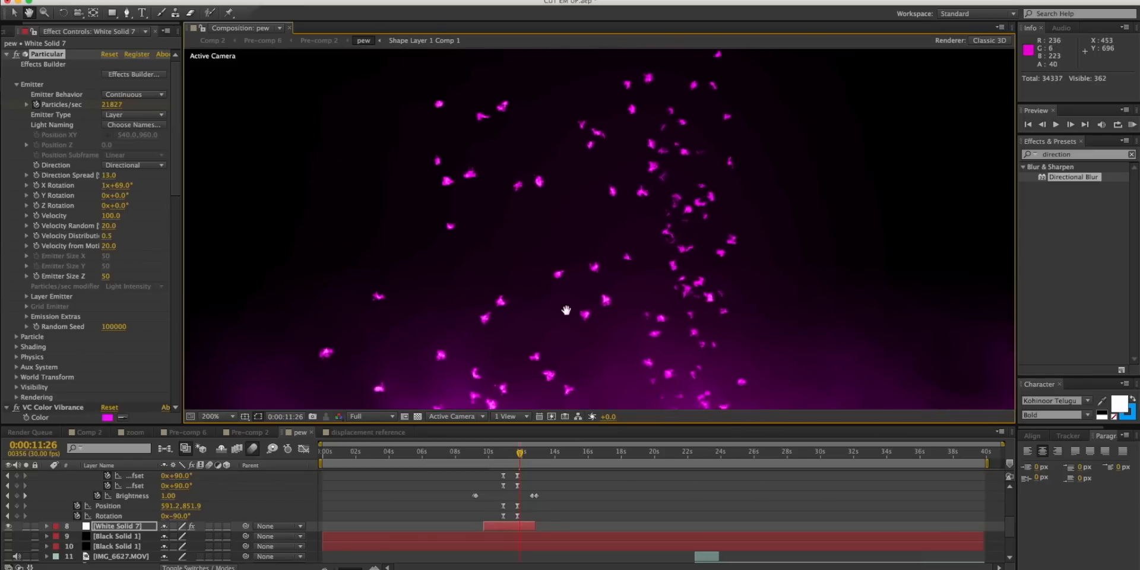
pyautogui.moveTo(566, 310)
pyautogui.mouseDown()
pyautogui.moveTo(492, 179)
pyautogui.moveTo(362, 1)
pyautogui.mouseUp()
pyautogui.scroll(-1, 451, 193)
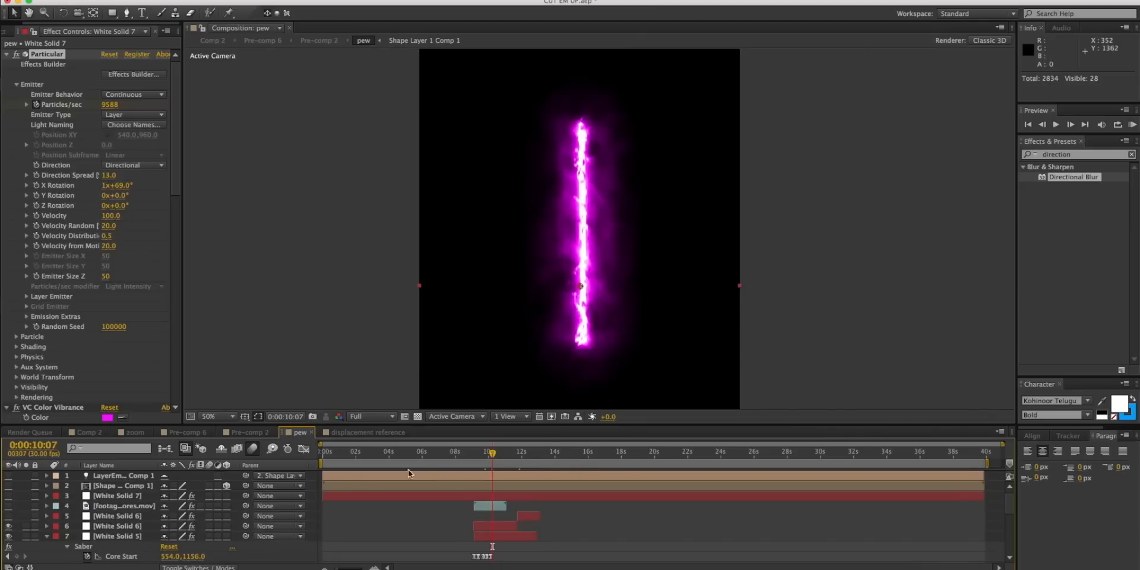
# - Show the full-length White Solid 7 layer with its Particular effect and review the particle burst from 0:00:09:26 to 0:00:10:06
pyautogui.click(485, 459)
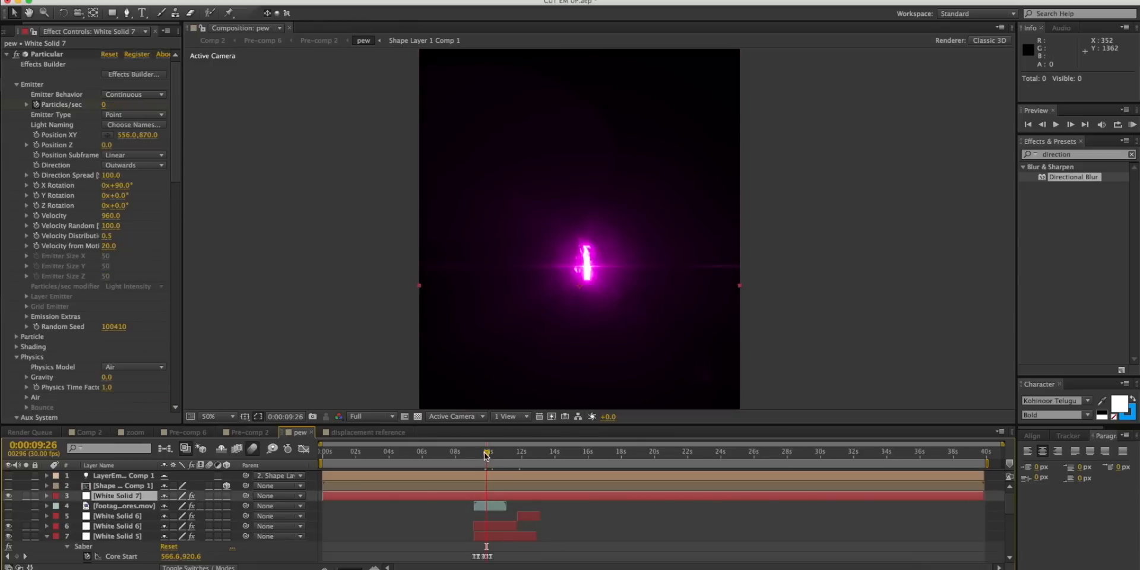
pyautogui.moveTo(489, 452); pyautogui.dragTo(492, 455)
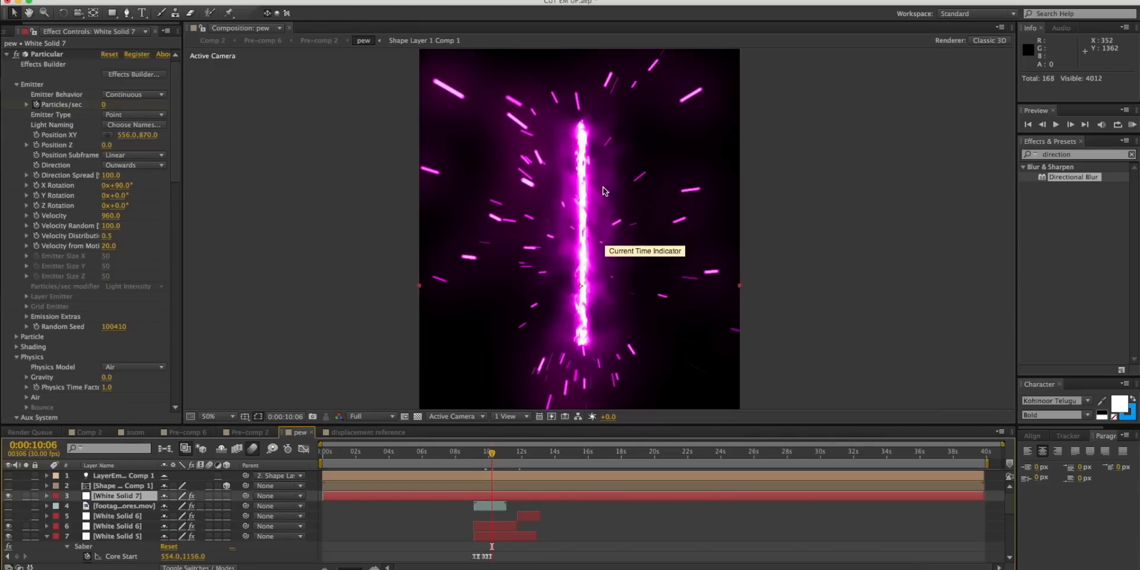
pyautogui.press('space')
pyautogui.moveTo(620, 303); pyautogui.dragTo(604, 241)
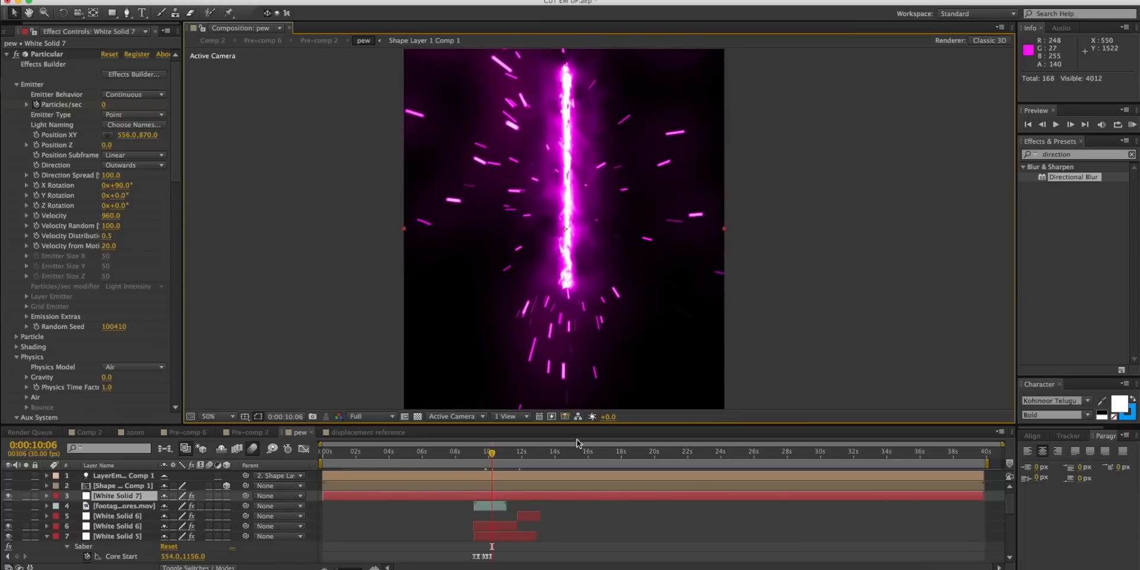
# - Show the shorter White Solid 6 flare layer at 0:00:12:22 and turn all the other layers of the pew composition back on
pyautogui.moveTo(518, 453); pyautogui.dragTo(534, 452)
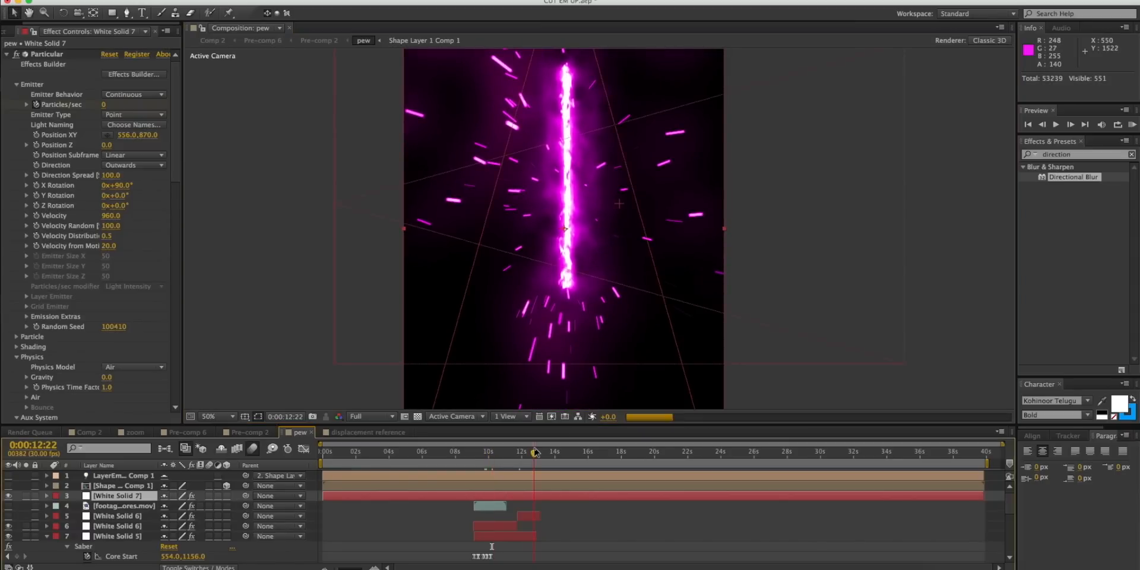
pyautogui.click(532, 516)
pyautogui.click(8, 516)
pyautogui.scroll(-2, 473, 502)
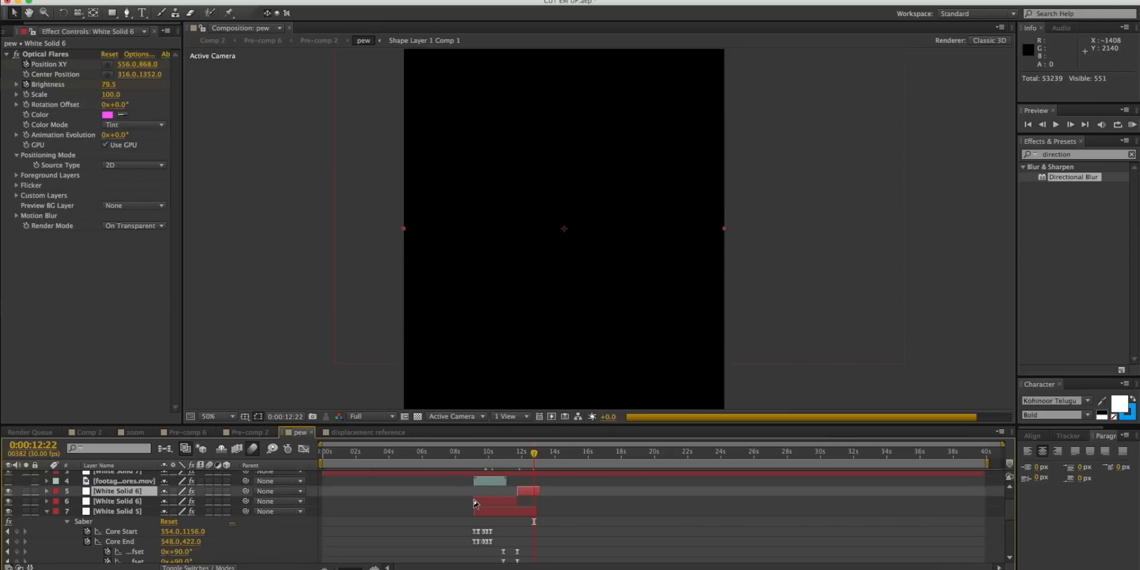
pyautogui.scroll(2, 491, 488)
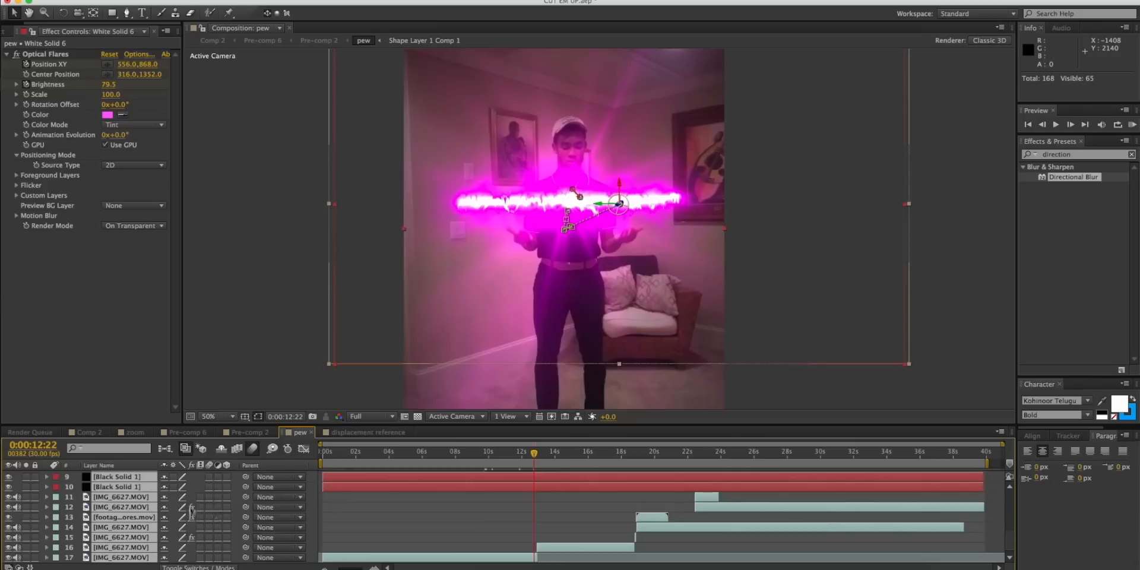
# - Switch to the Pre-comp 6 composition and open its nested Pre-comp 2
pyautogui.click(370, 519)
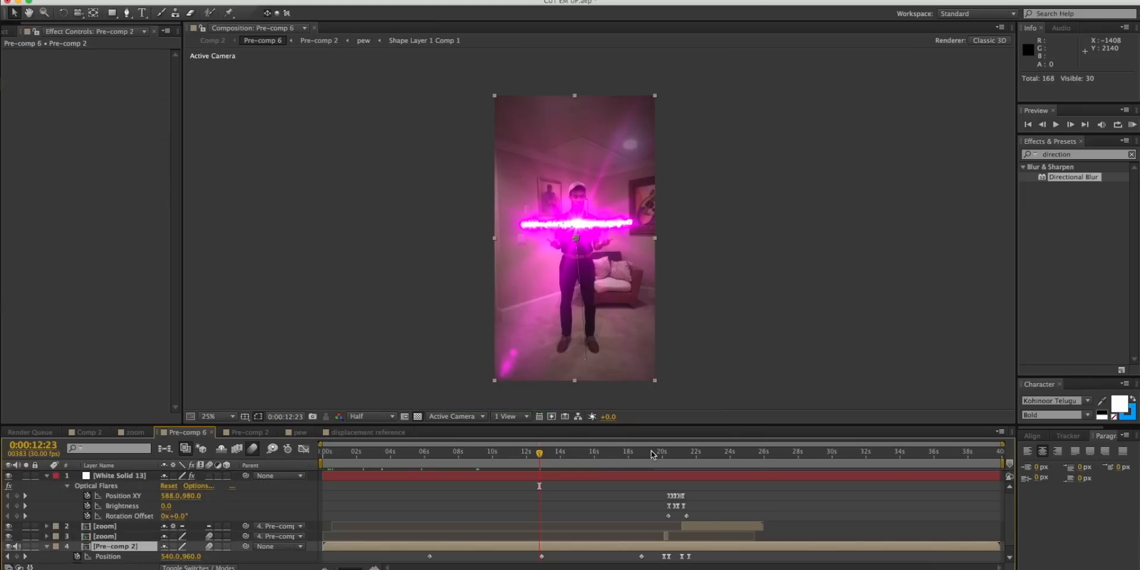
pyautogui.click(571, 451)
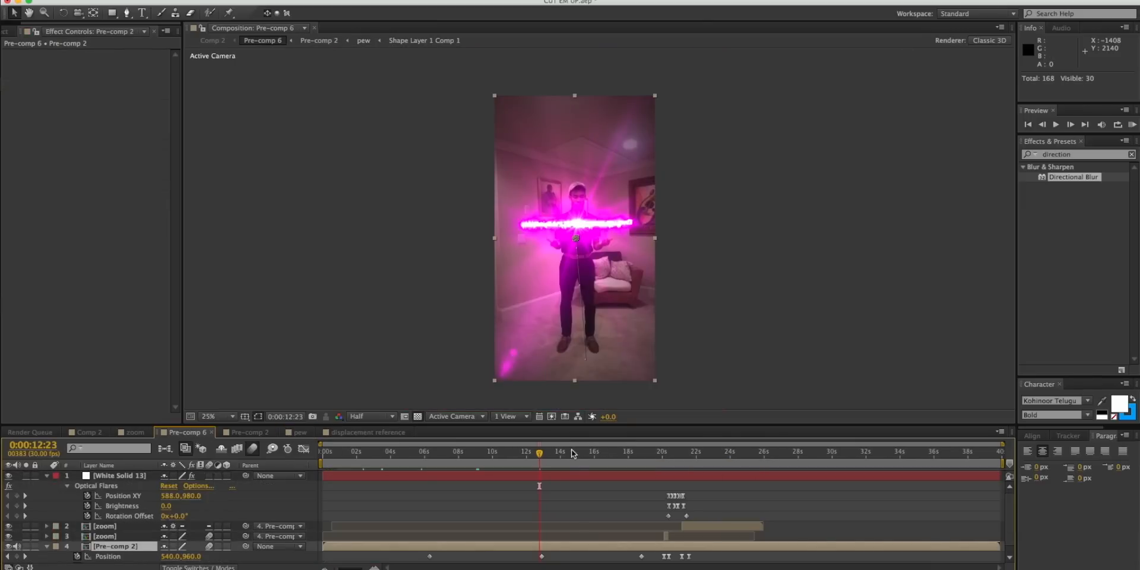
pyautogui.doubleClick(564, 547)
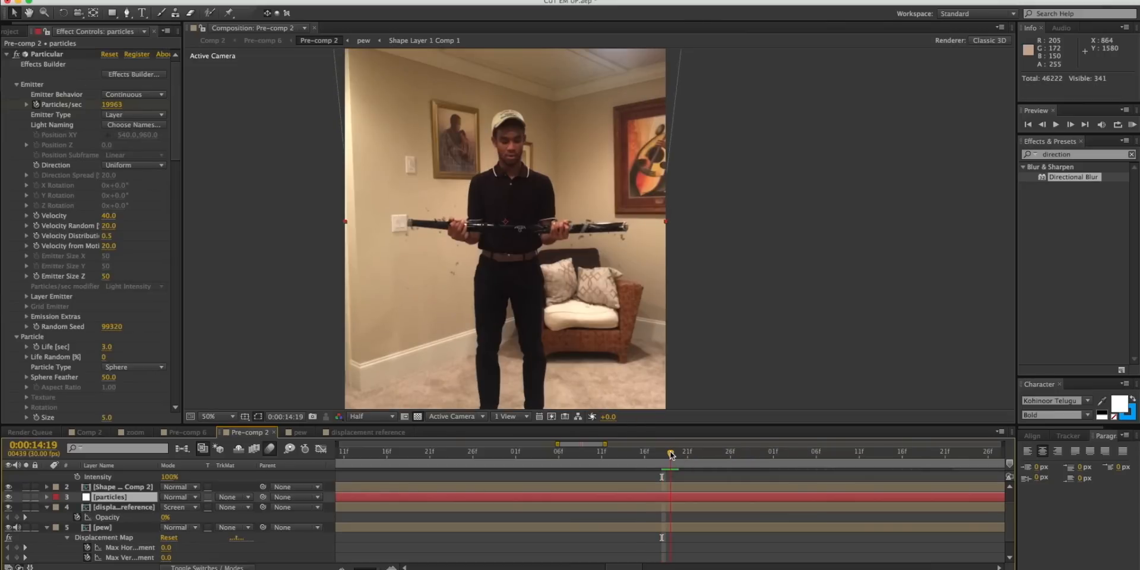
# - Examine the particles around the sword frame by frame between 0:00:14:19 and 0:00:14:21
pyautogui.moveTo(676, 453); pyautogui.dragTo(678, 453)
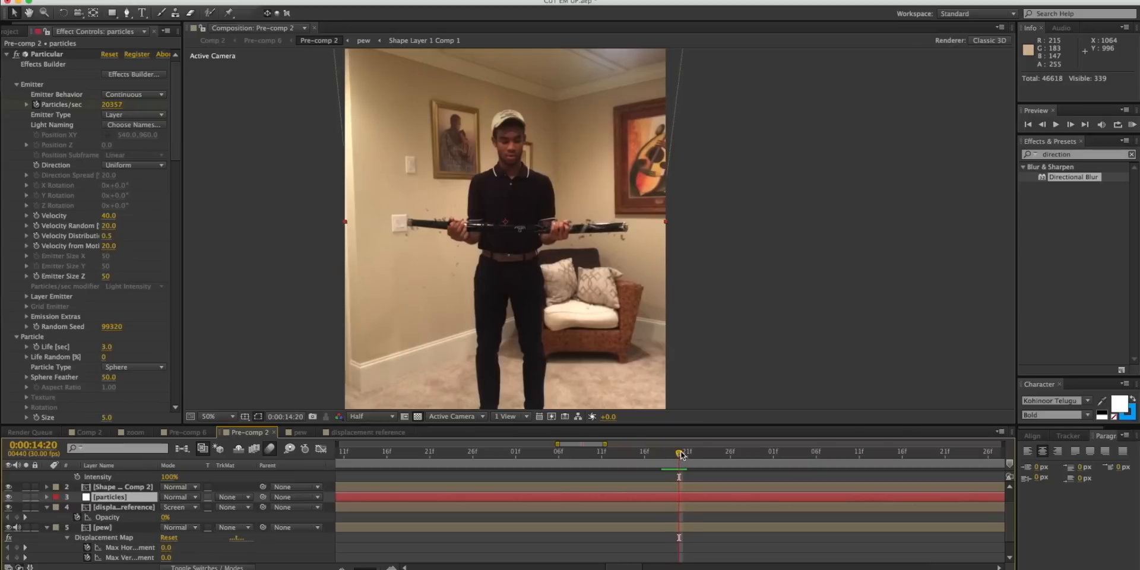
pyautogui.moveTo(689, 469); pyautogui.dragTo(698, 469)
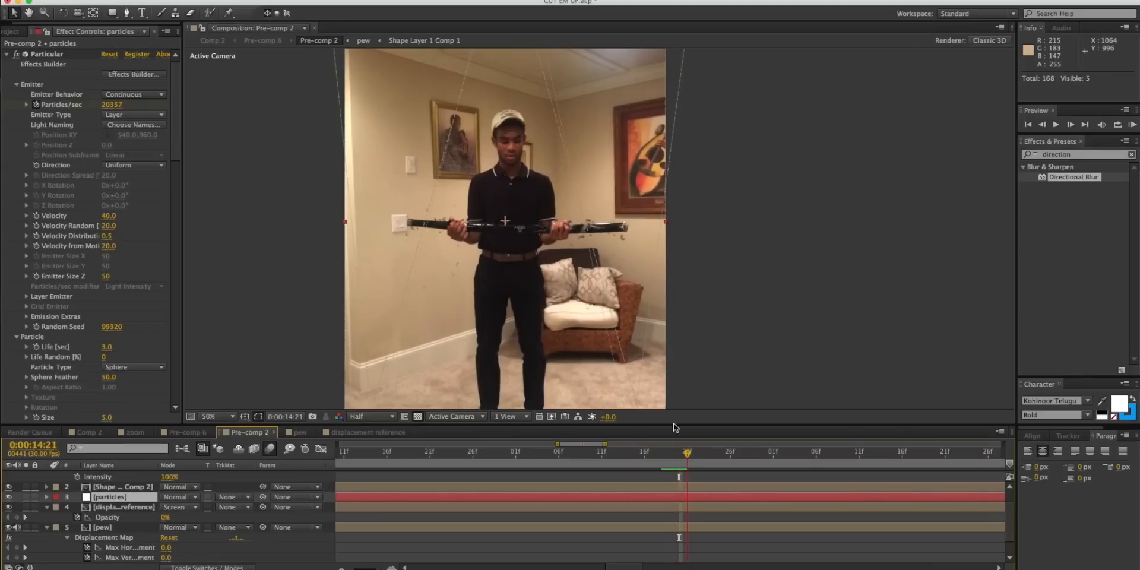
pyautogui.press('pageup')
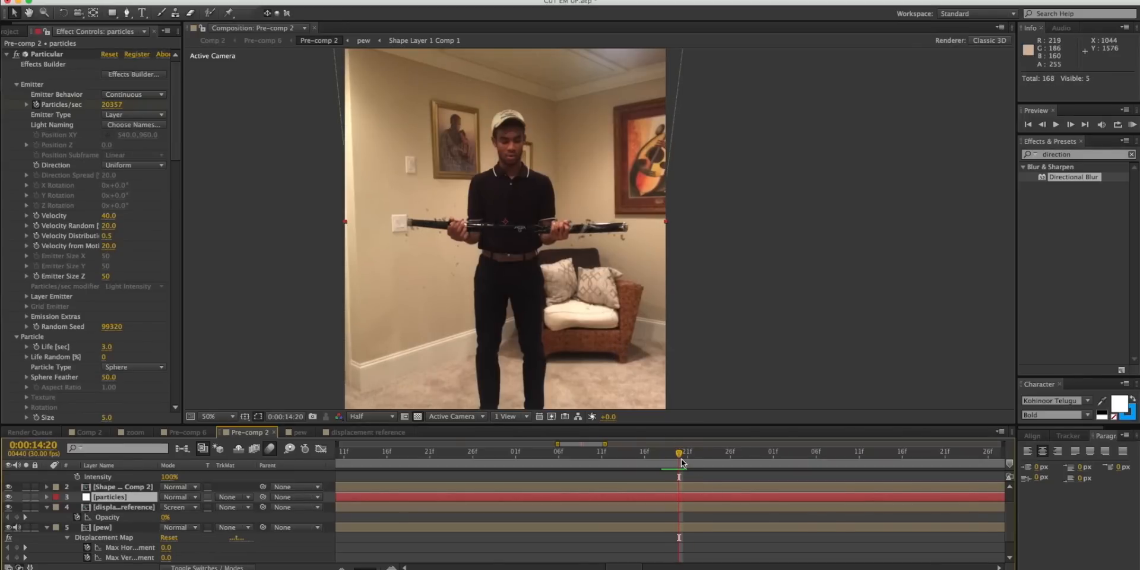
pyautogui.click(673, 453)
# - Select the Shape Layer 1 Comp 2 layer and view how it follows the sword at 0:00:14:28 and 0:00:14:29
pyautogui.click(125, 509)
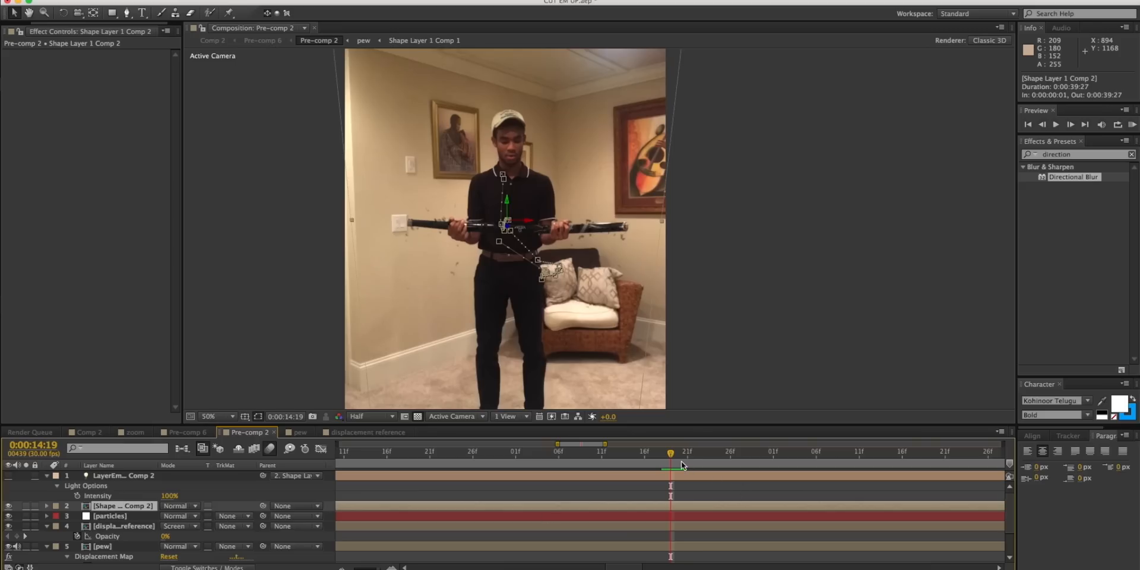
pyautogui.click(748, 459)
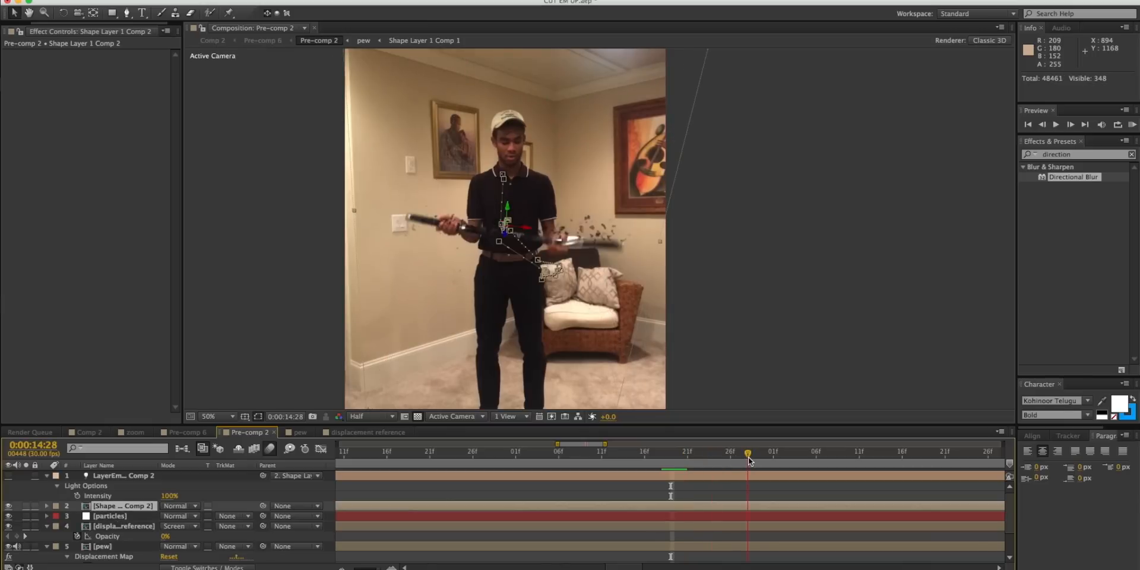
pyautogui.click(760, 461)
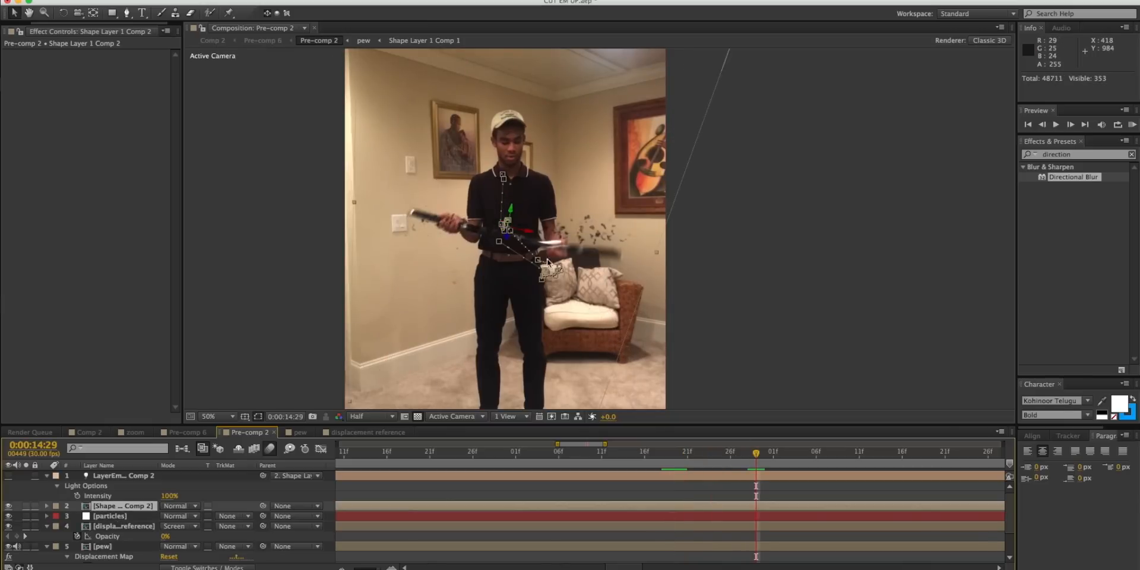
# - Open the Shape Layer 1 Comp 2 composition, scrub through its animated white bar, and return to Pre-comp 2
pyautogui.doubleClick(140, 509)
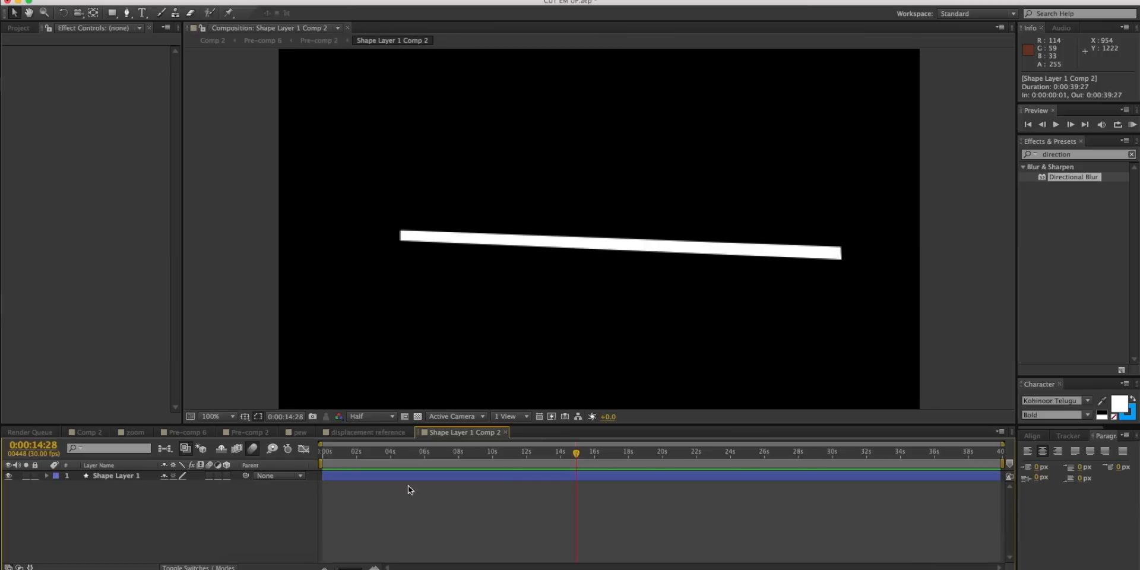
pyautogui.click(458, 456)
pyautogui.moveTo(428, 457)
pyautogui.mouseDown()
pyautogui.moveTo(824, 454)
pyautogui.moveTo(428, 454)
pyautogui.mouseUp()
pyautogui.click(243, 434)
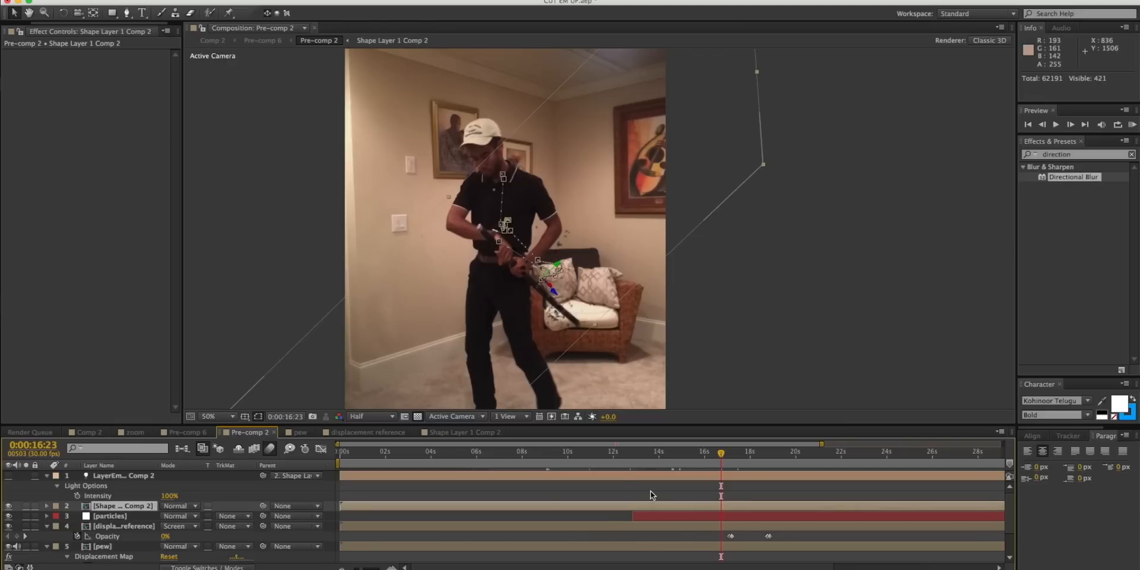
# - Select the LayerEmit light and the Shape Layer 1 Comp 2 layer in turn to show the emitter pair
pyautogui.click(121, 477)
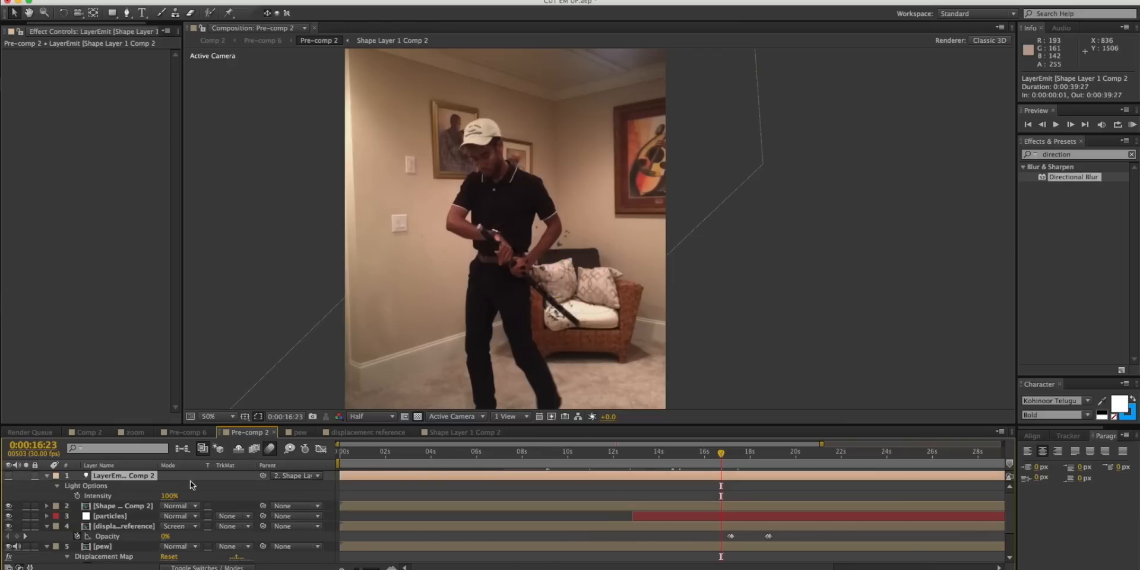
pyautogui.click(120, 507)
pyautogui.click(131, 480)
# - Go to 0:00:17:28 in Pre-comp 2 and examine the picture from the ceiling down to the floor
pyautogui.scroll(-4, 745, 514)
pyautogui.moveTo(722, 453); pyautogui.dragTo(748, 454)
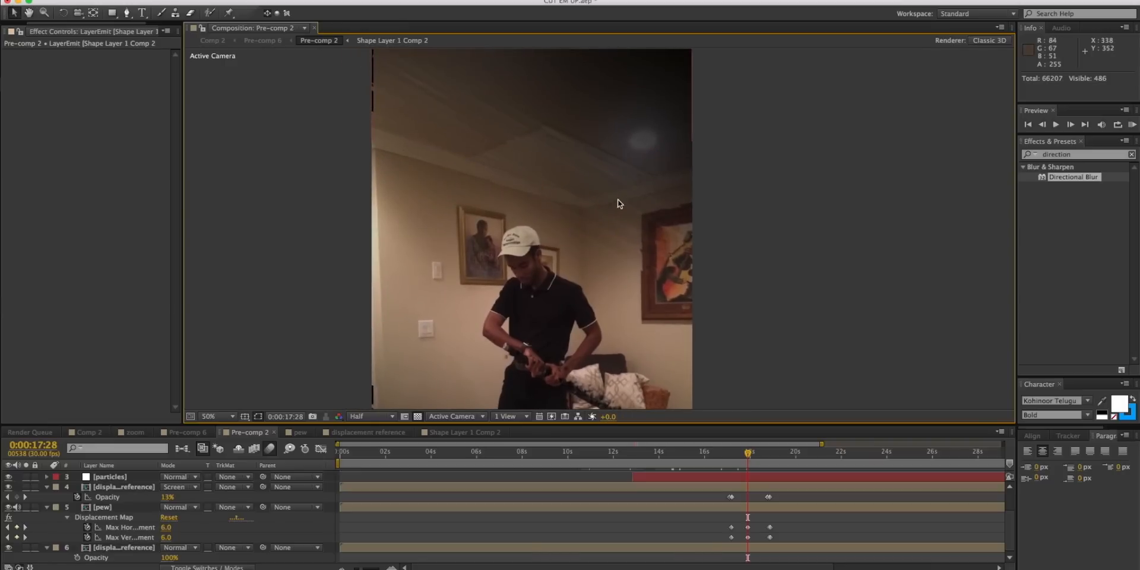
pyautogui.moveTo(586, 195); pyautogui.dragTo(458, 36)
pyautogui.moveTo(355, 234); pyautogui.dragTo(466, 201)
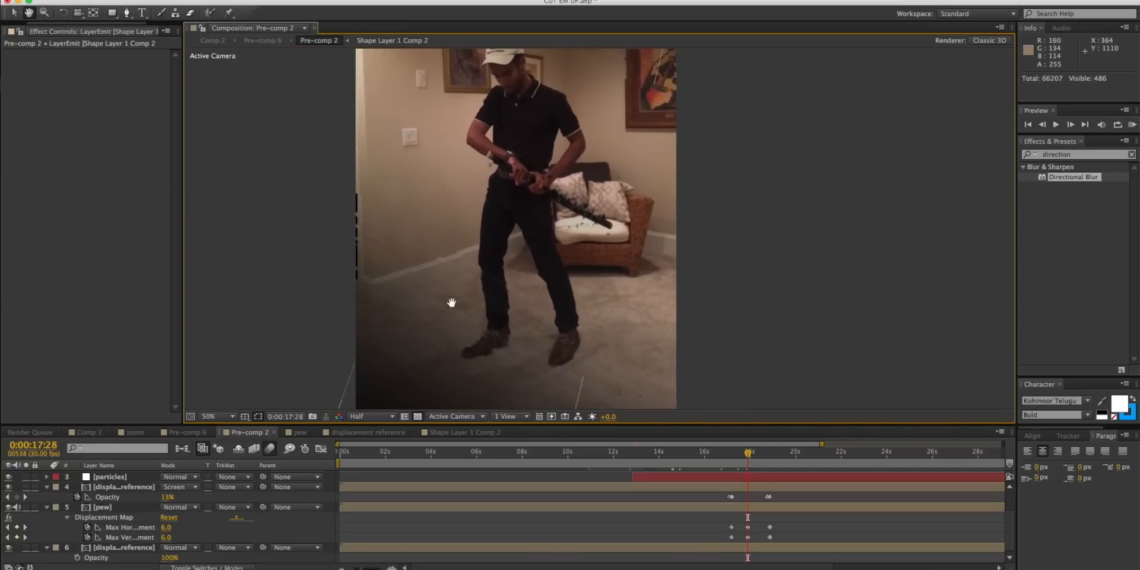
pyautogui.moveTo(539, 195); pyautogui.dragTo(600, 269)
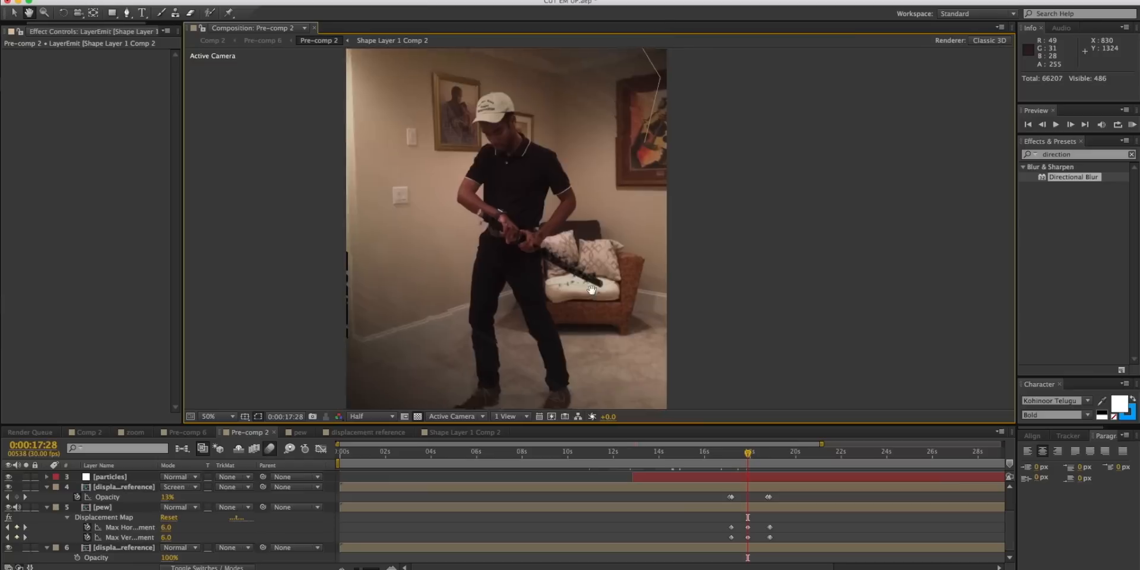
pyautogui.moveTo(595, 309); pyautogui.dragTo(591, 271)
pyautogui.press('v')
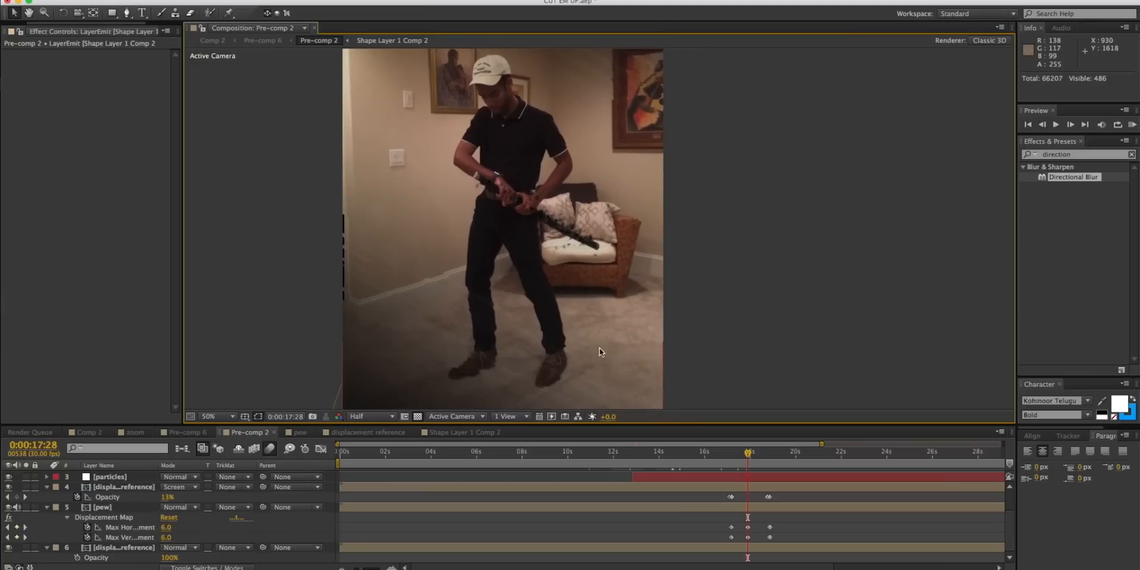
# - Show the Directional Blur on the upper displacement reference layer, inspect its nested Fractal Noise composition, and return to Pre-comp 2
pyautogui.click(123, 487)
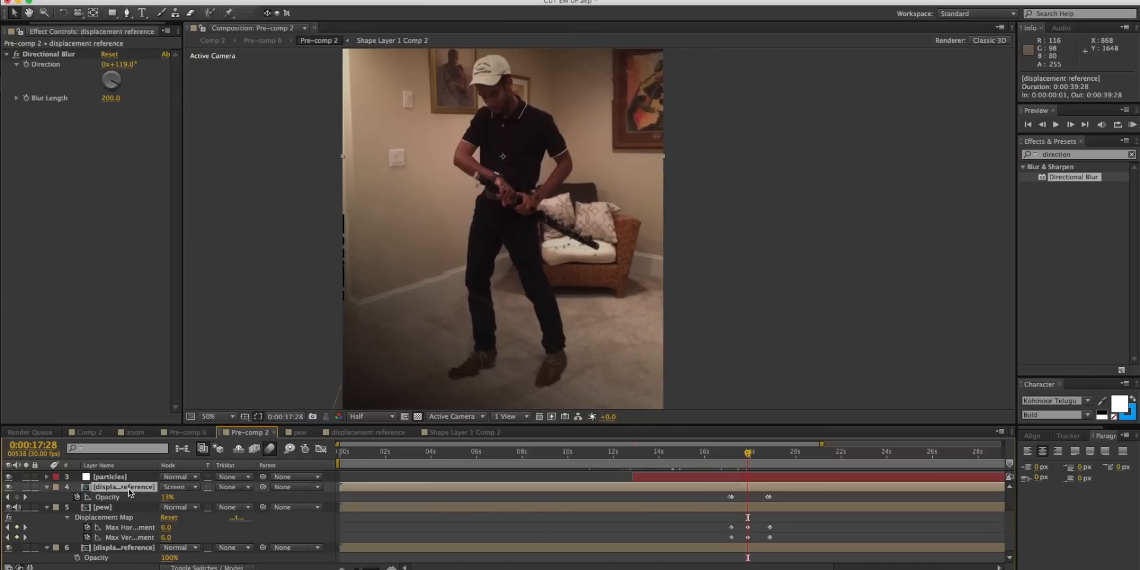
pyautogui.moveTo(415, 356); pyautogui.dragTo(373, 309)
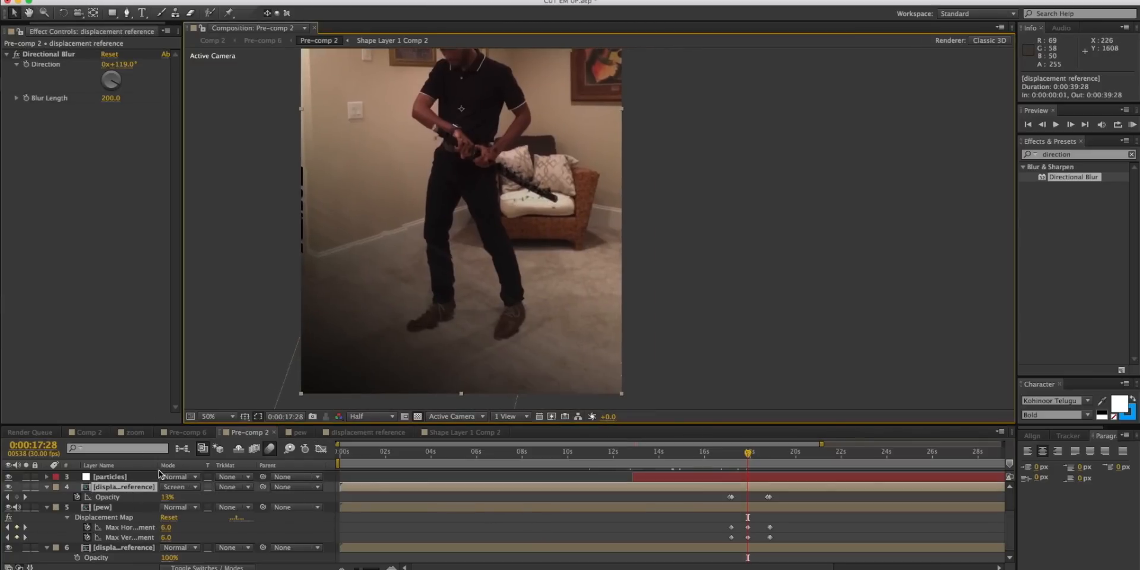
pyautogui.doubleClick(148, 489)
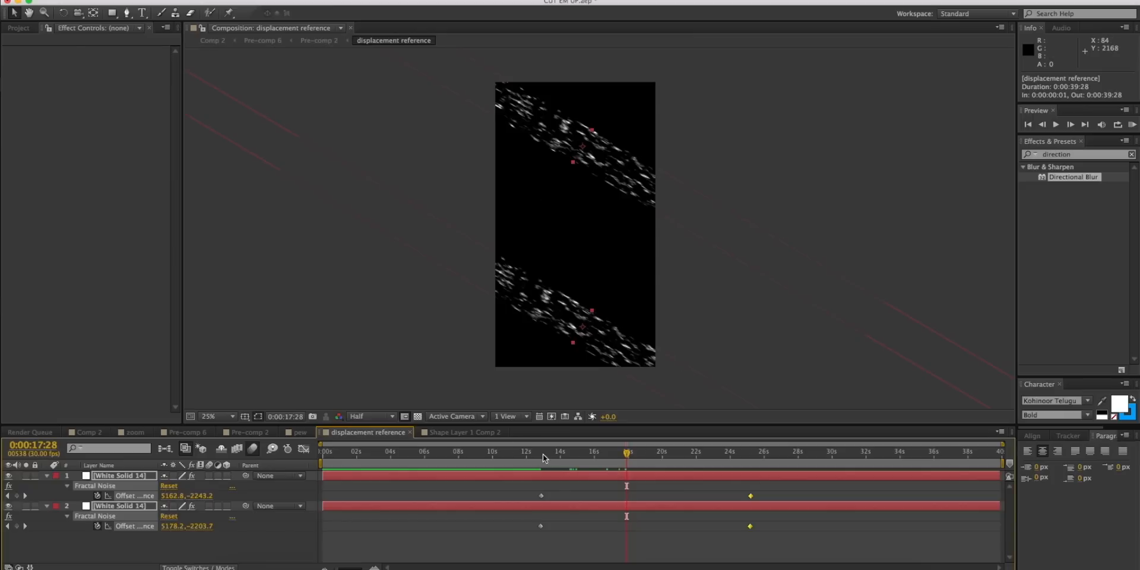
pyautogui.click(297, 435)
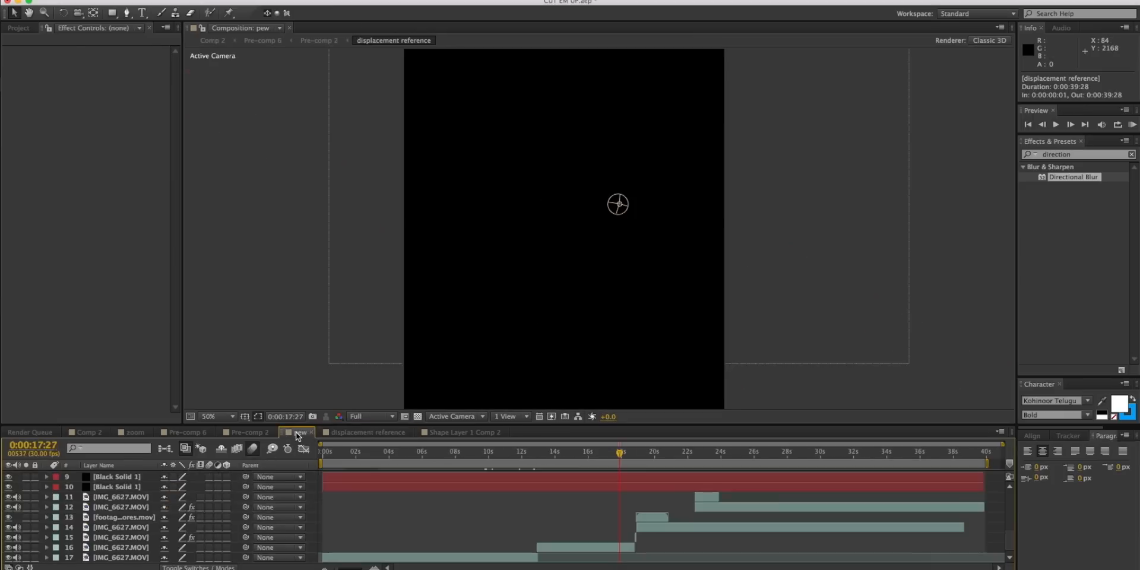
pyautogui.click(249, 433)
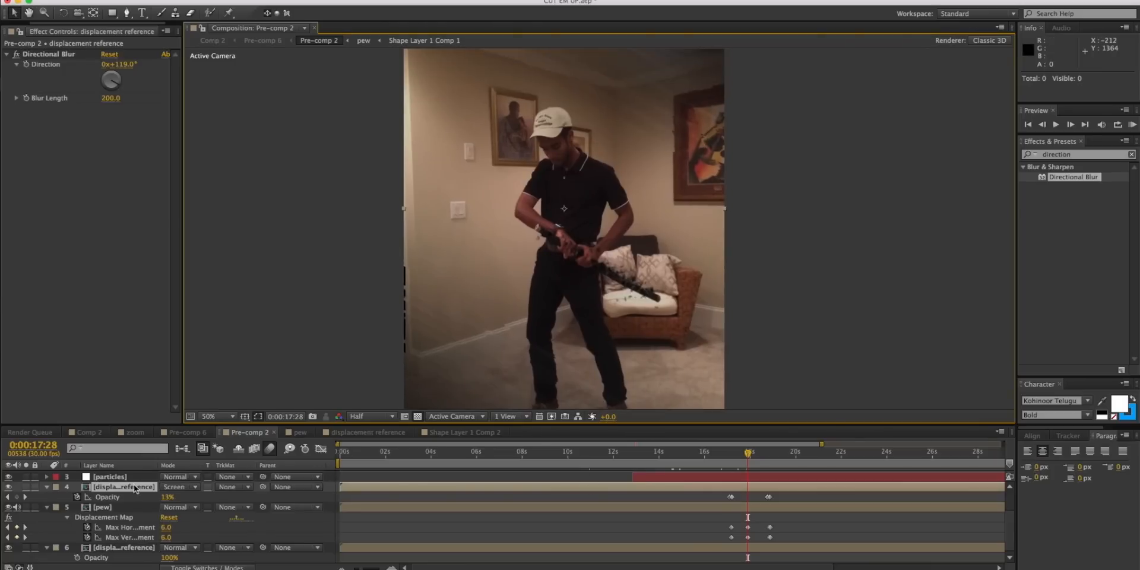
# - Select the pew layer with its Displacement Map and examine the distortion across the whole picture at 0:00:17:28
pyautogui.scroll(3, 136, 502)
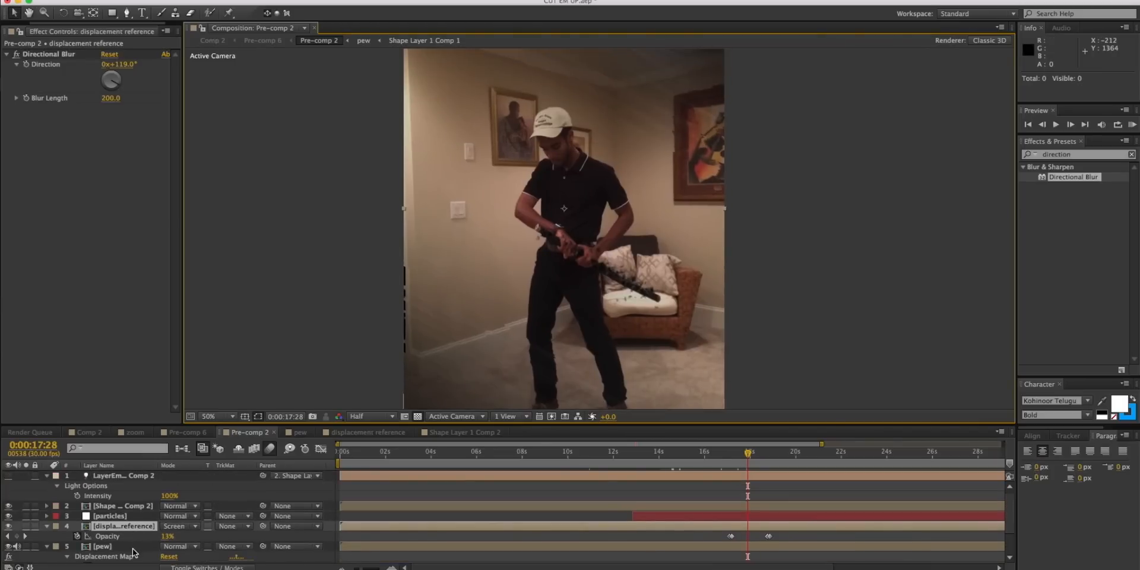
pyautogui.click(133, 553)
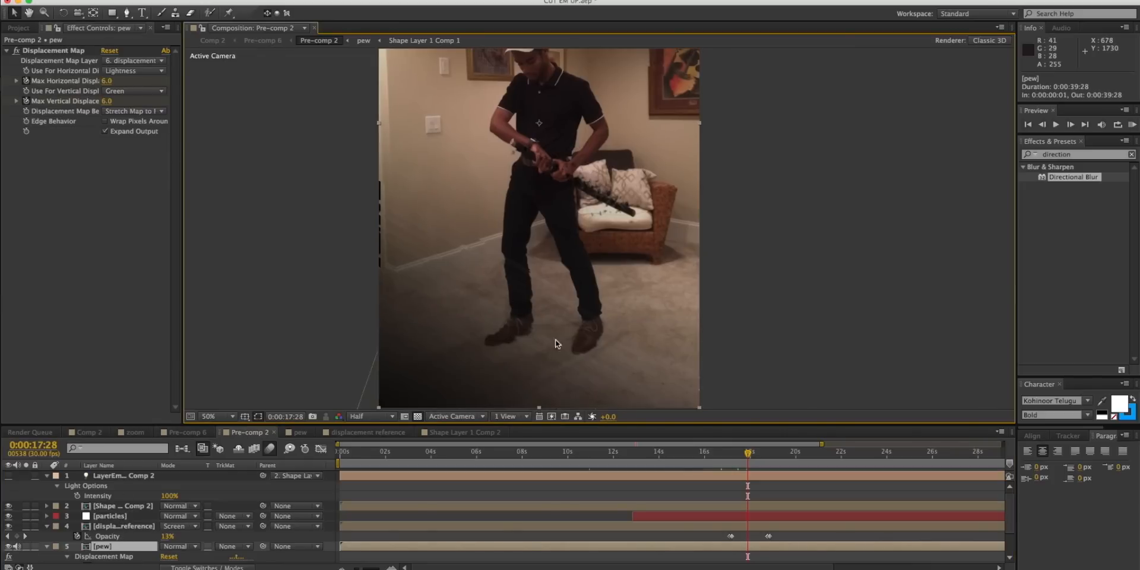
pyautogui.moveTo(476, 267); pyautogui.dragTo(467, 439)
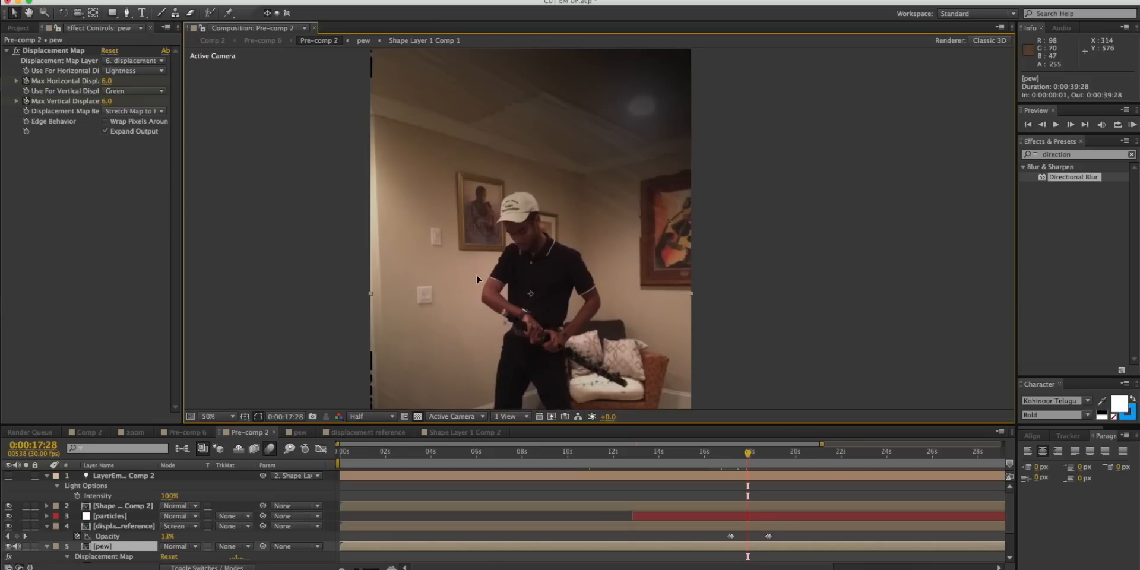
pyautogui.moveTo(437, 118); pyautogui.dragTo(440, 128)
pyautogui.press('super+z')
pyautogui.moveTo(631, 211); pyautogui.dragTo(656, 262)
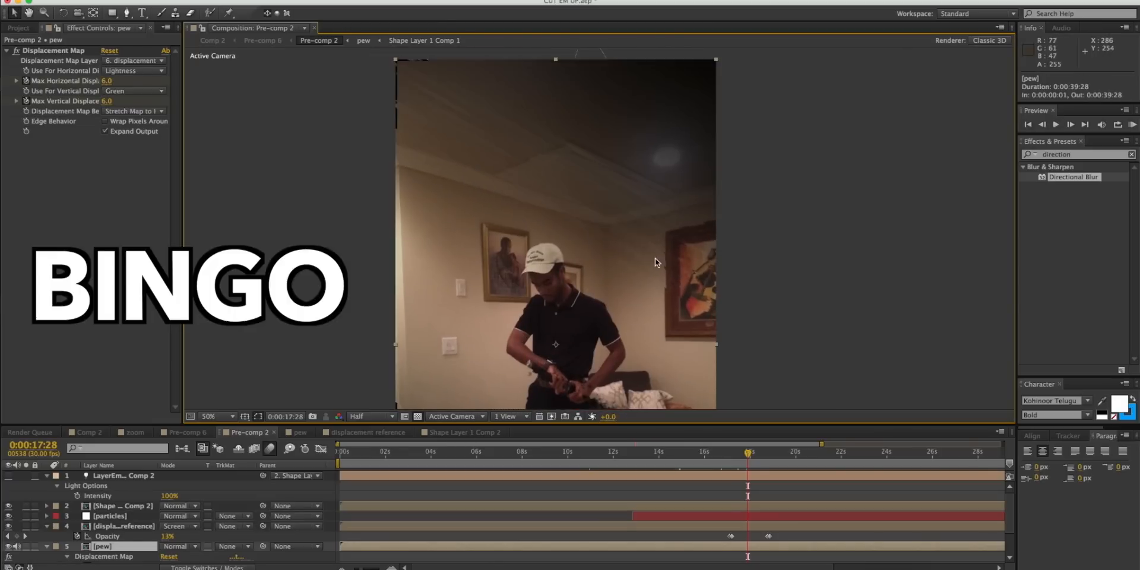
pyautogui.moveTo(609, 294); pyautogui.dragTo(596, 140)
pyautogui.moveTo(580, 345); pyautogui.dragTo(568, 279)
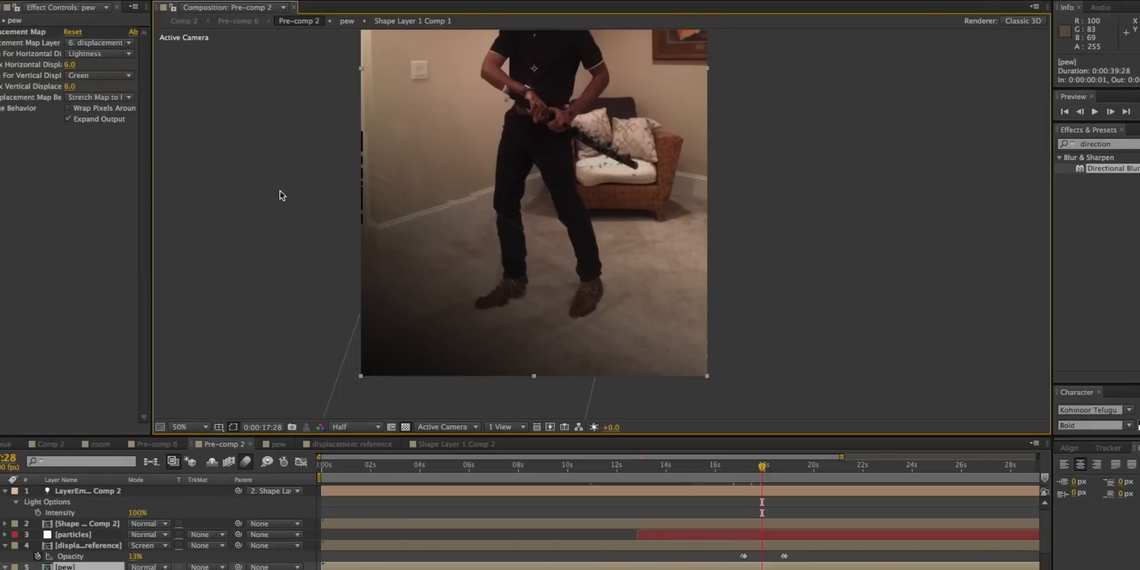
pyautogui.moveTo(420, 195); pyautogui.dragTo(424, 235)
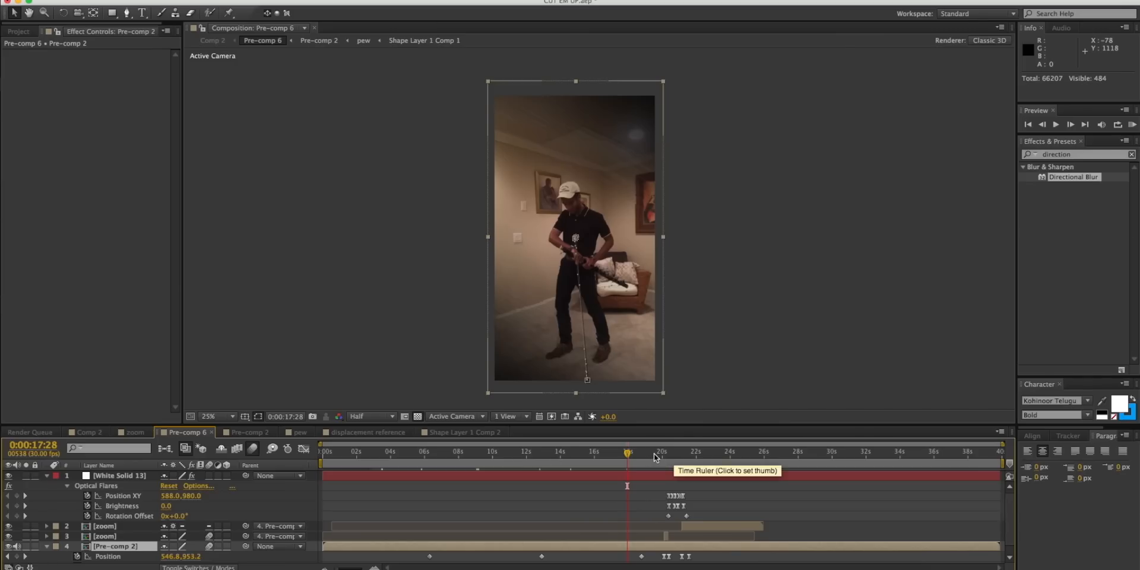
# - View the camera push-in and flare in Pre-comp 6 at 0:00:19:20, 0:00:21:10, 0:00:20:28 and 0:00:21:18
pyautogui.click(657, 454)
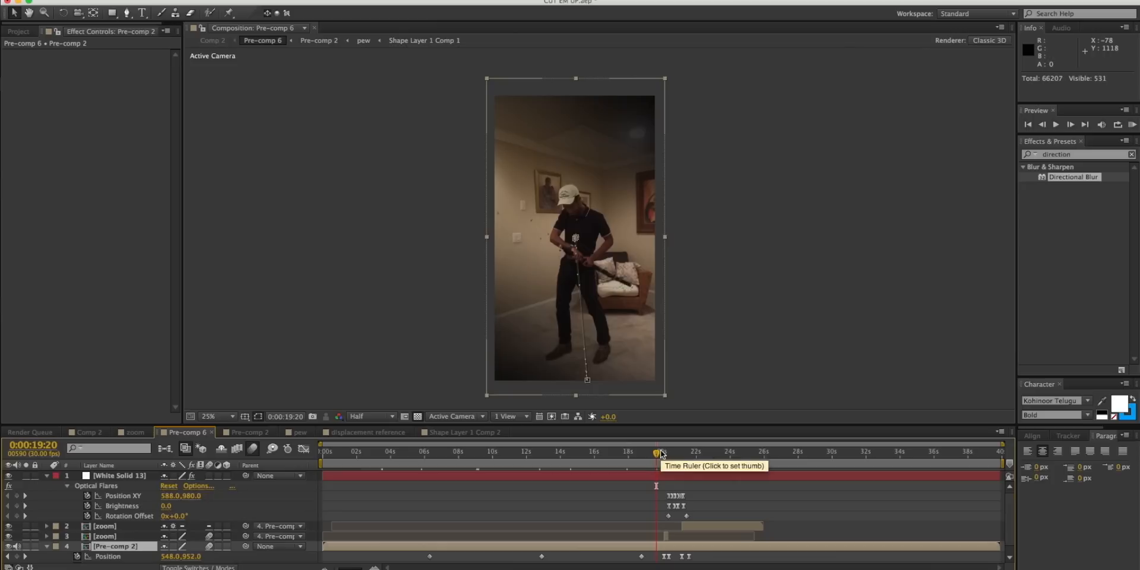
pyautogui.click(682, 455)
pyautogui.click(685, 453)
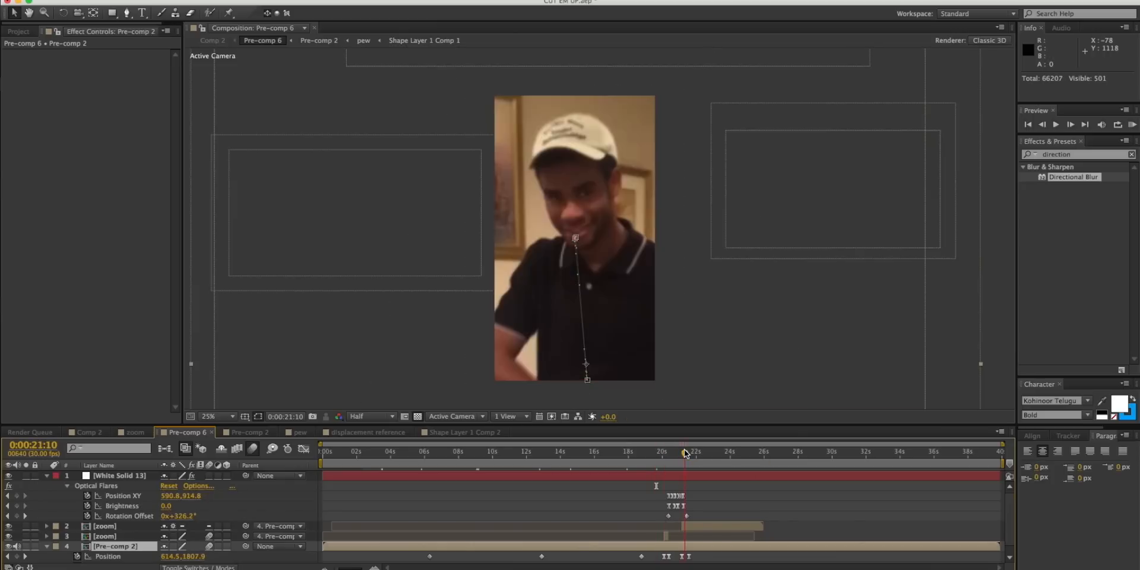
pyautogui.click(679, 455)
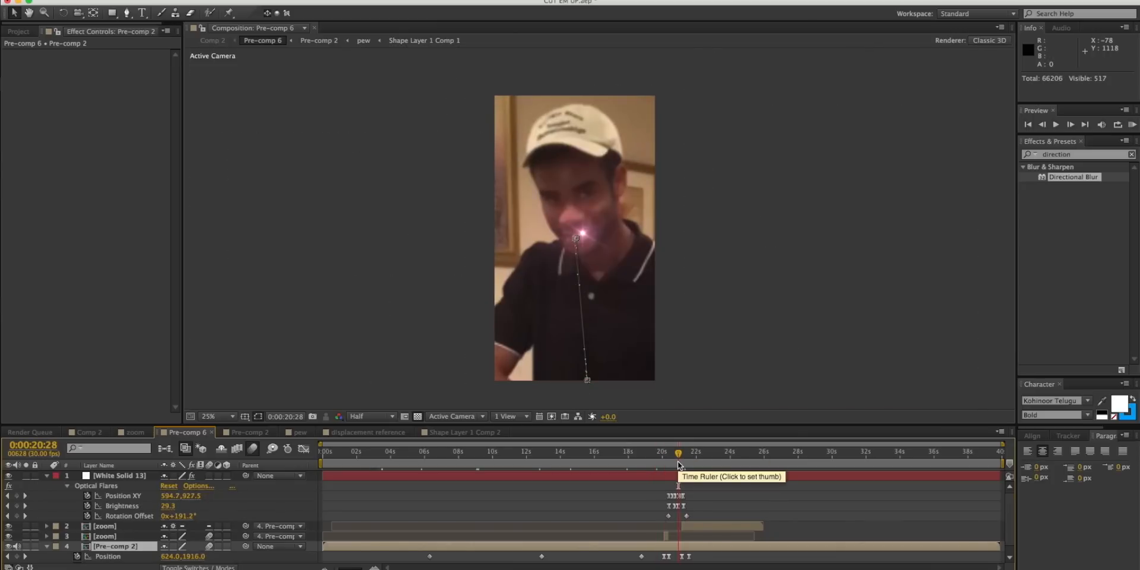
pyautogui.scroll(-1, 666, 522)
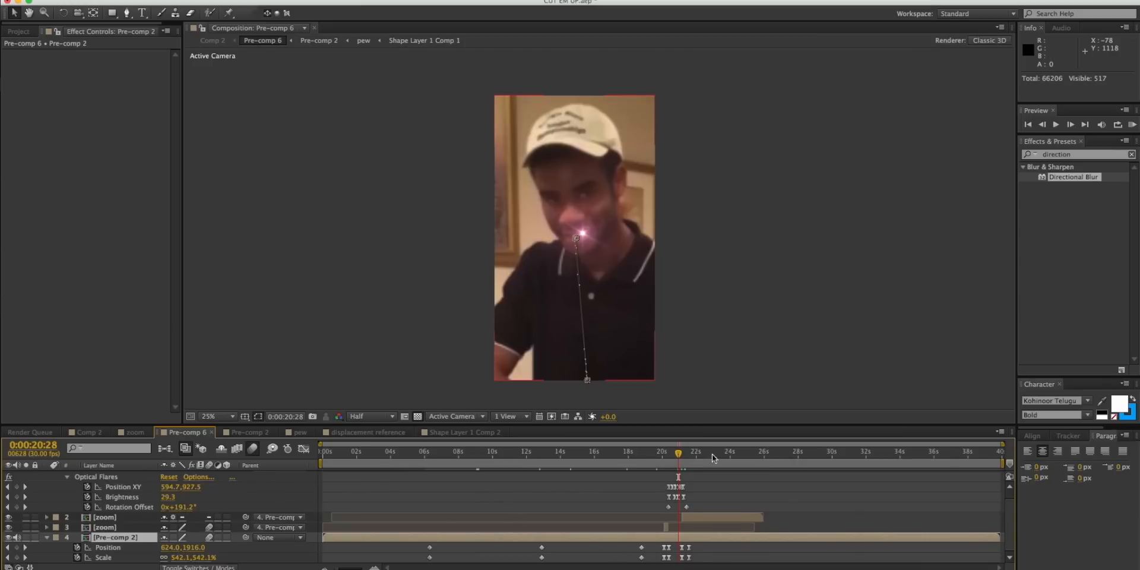
pyautogui.press('pagedown')
pyautogui.click(689, 452)
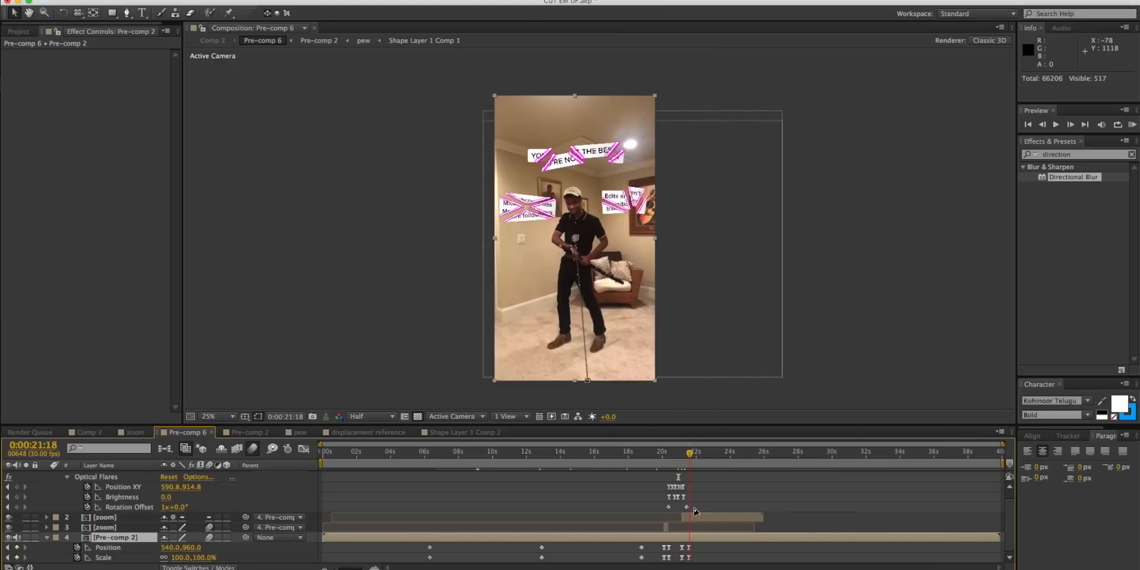
# - Select the upper zoom layer at 0:00:21:19 and open its nested composition
pyautogui.click(696, 515)
pyautogui.press('pagedown')
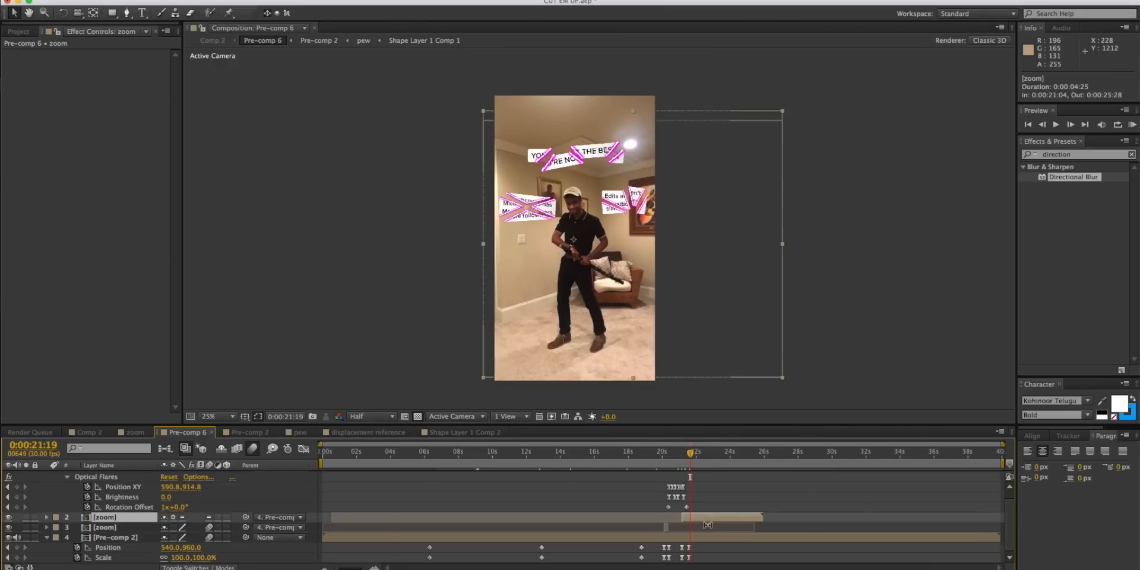
pyautogui.doubleClick(707, 517)
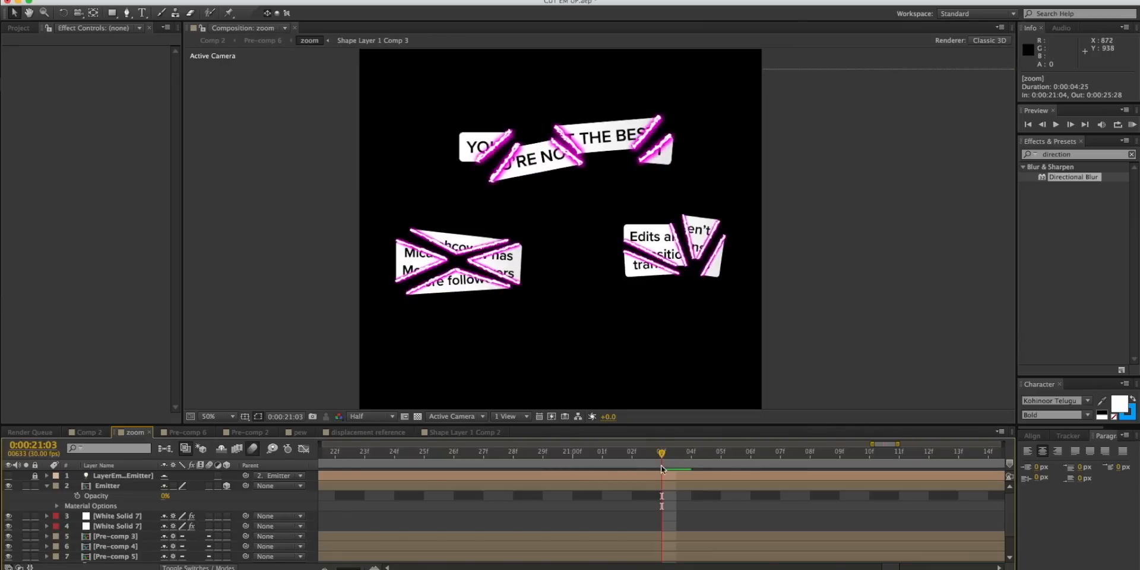
# - Show the Emitter and Pre-comp 4 layers of the zoom composition and open Pre-comp 4
pyautogui.click(662, 484)
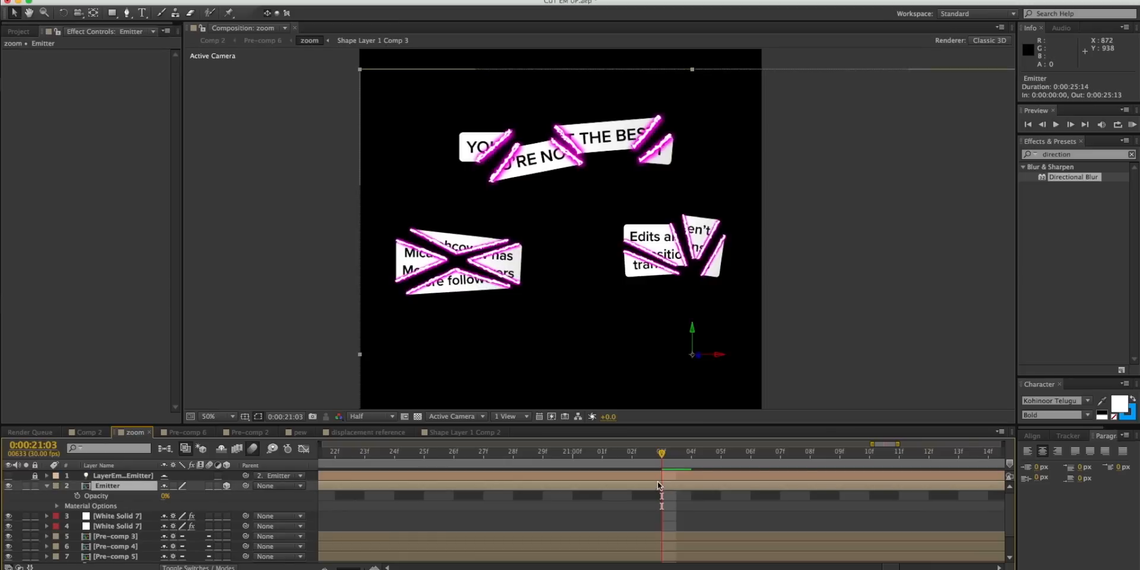
pyautogui.click(659, 547)
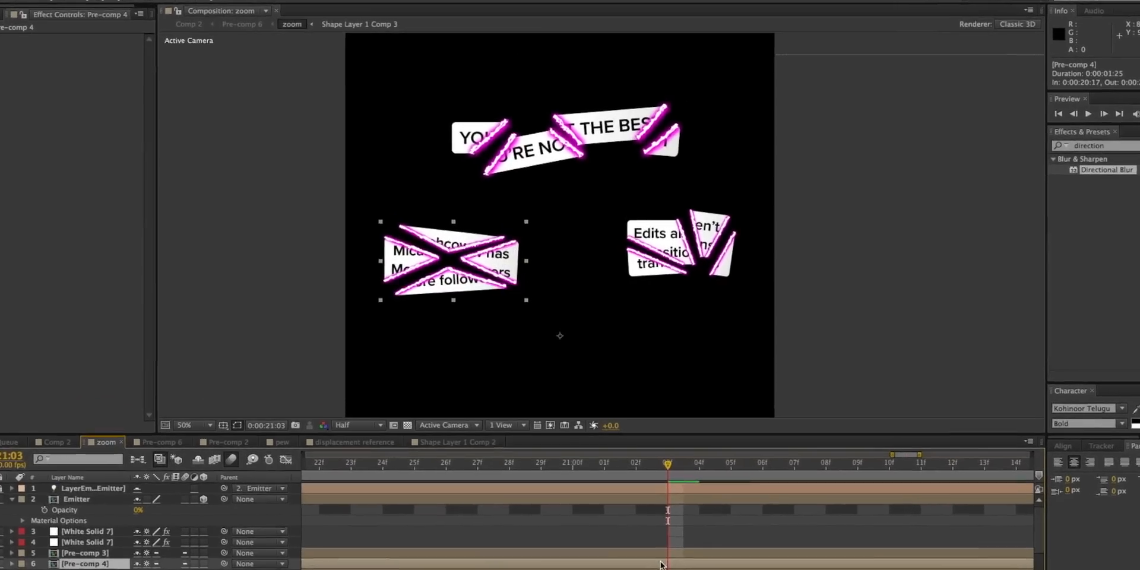
pyautogui.doubleClick(663, 563)
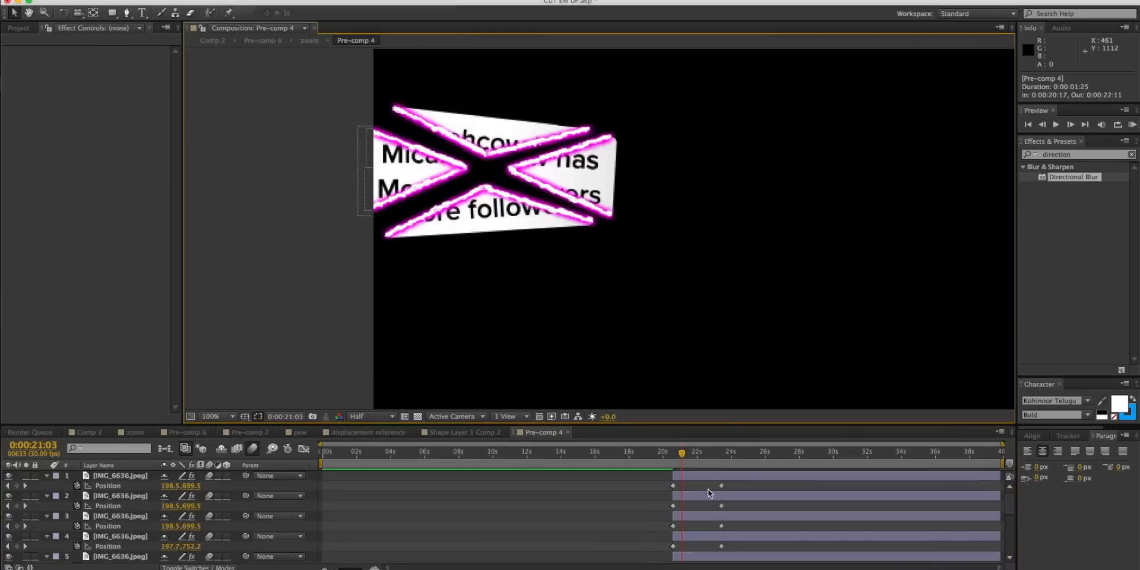
# - Inspect the Color Key and Saber settings and the masked pieces of the IMG_6636.jpeg layers around 0:00:20:29
pyautogui.moveTo(681, 454); pyautogui.dragTo(679, 454)
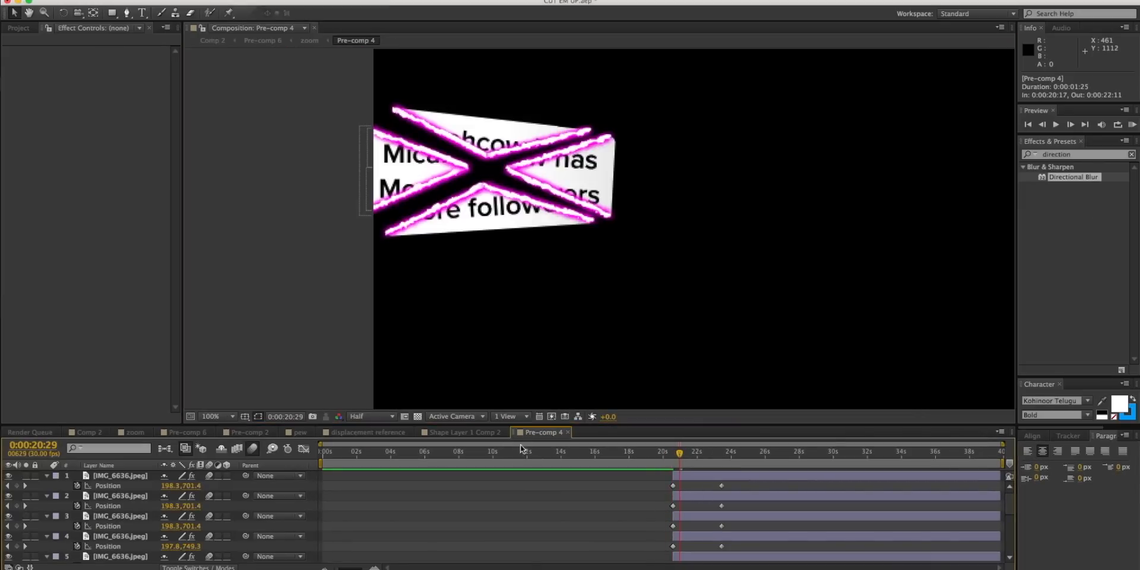
pyautogui.click(132, 497)
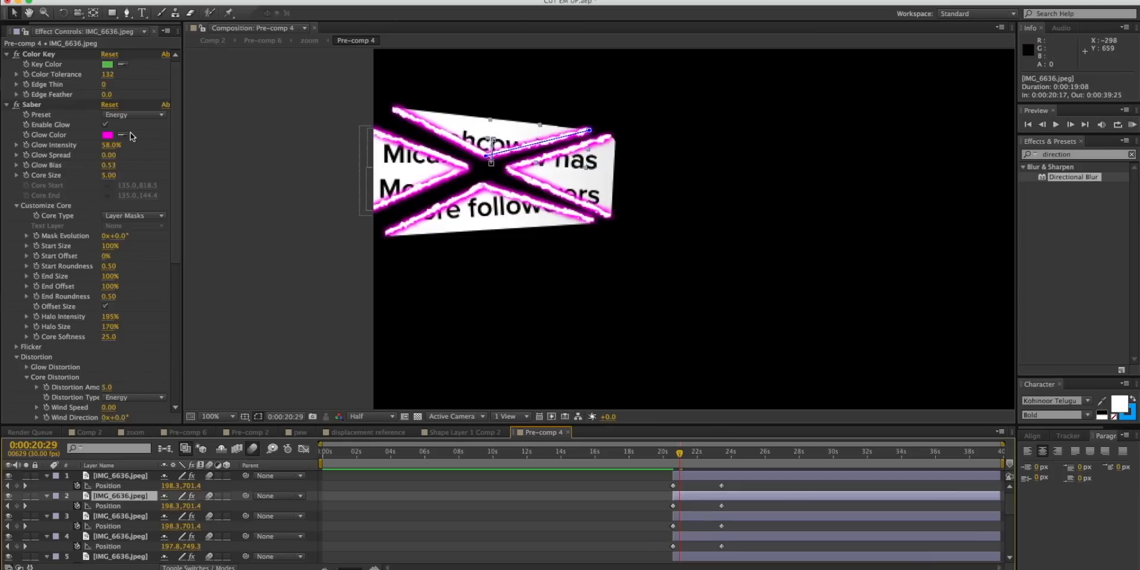
pyautogui.click(435, 117)
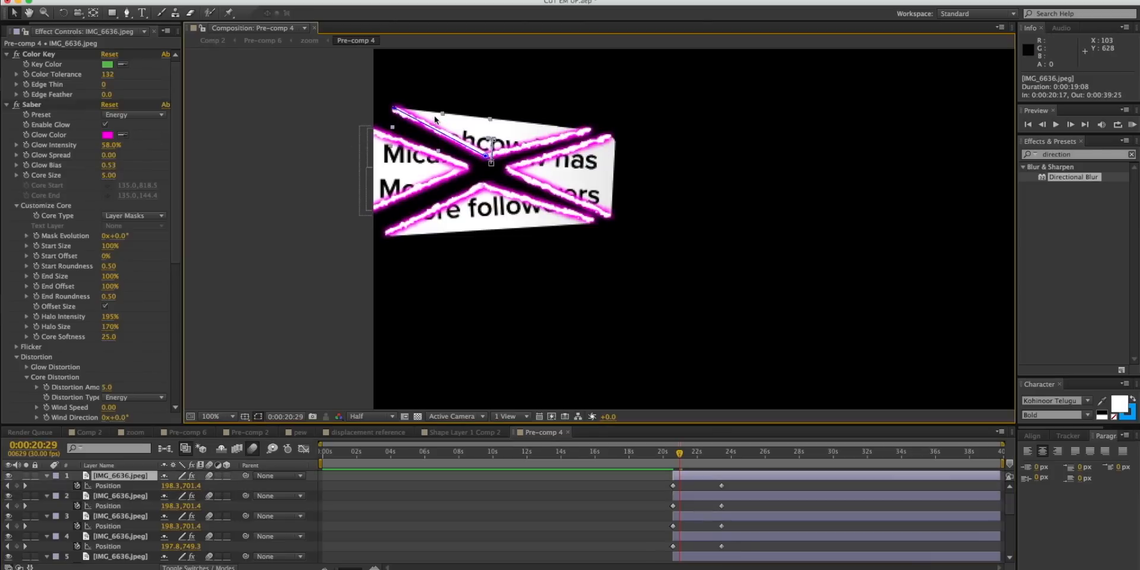
pyautogui.click(416, 158)
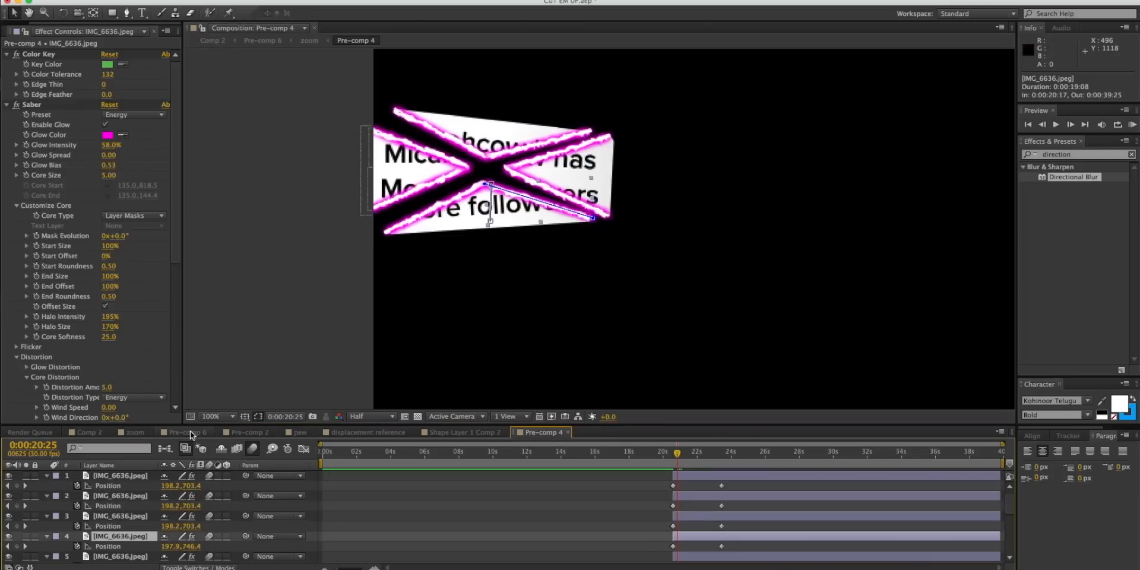
# - Return to Pre-comp 6 and view the sliced text signs separating at 0:00:22:17 and 0:00:23:14
pyautogui.click(189, 433)
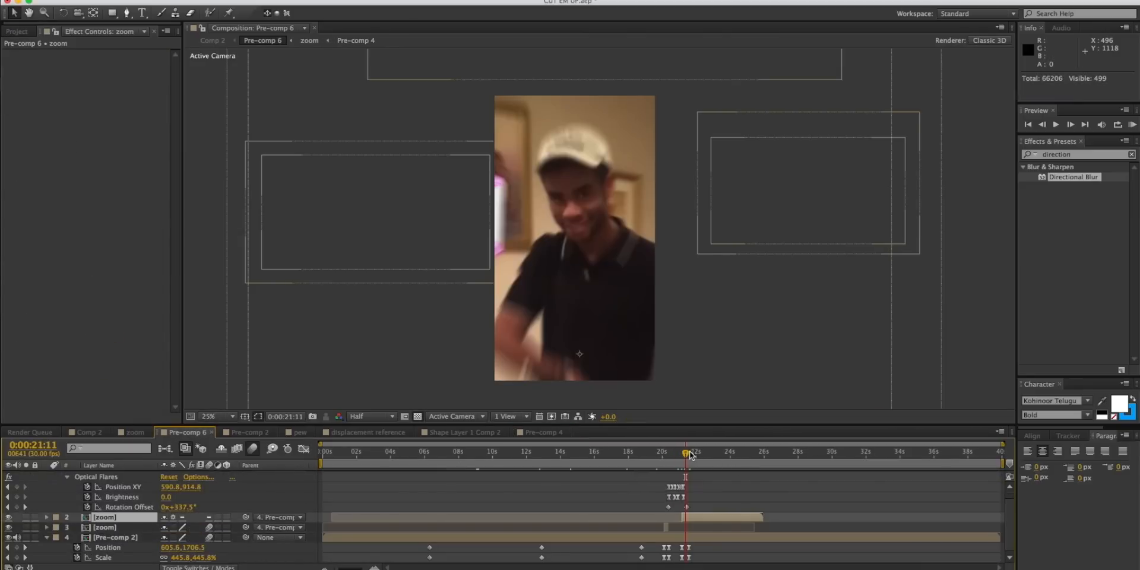
pyautogui.moveTo(690, 452); pyautogui.dragTo(710, 451)
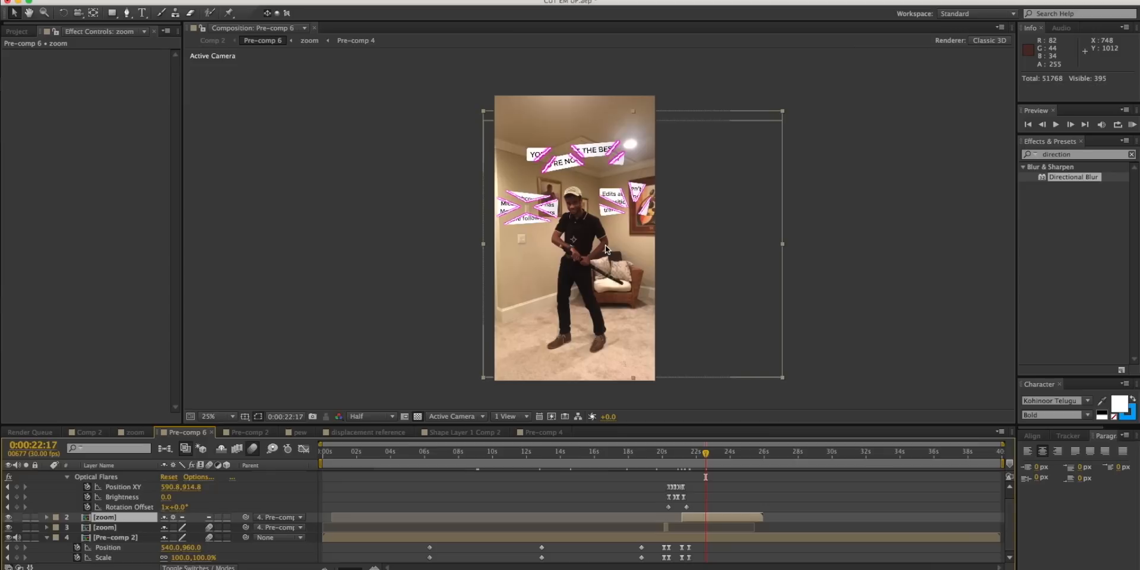
pyautogui.click(722, 454)
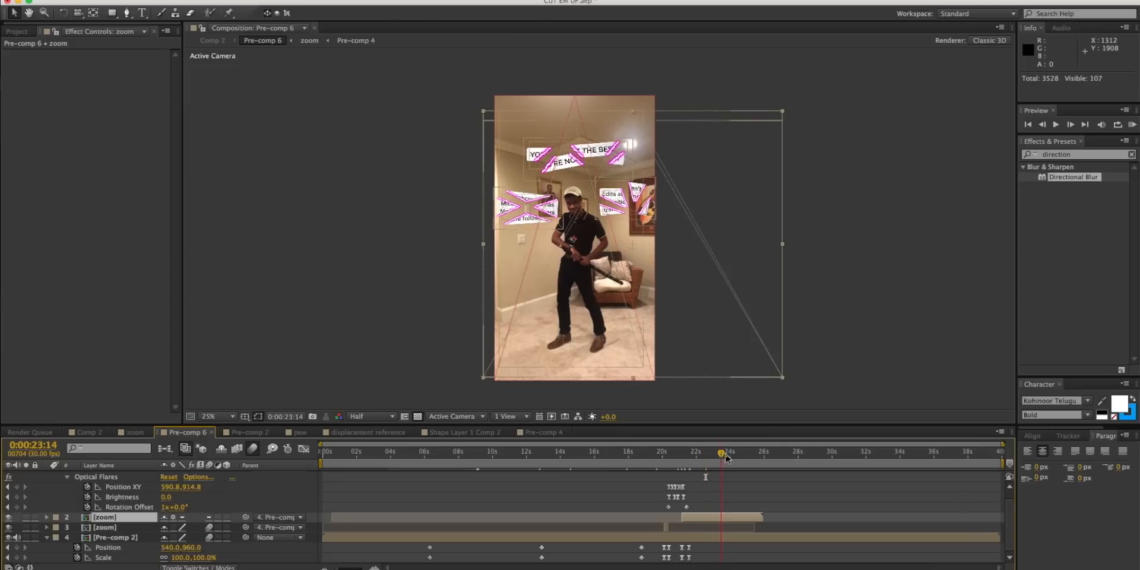
# - Set the Pre-comp 6 preview resolution to Full and inspect the particles around the signs at 0:00:23:04
pyautogui.moveTo(725, 455); pyautogui.dragTo(723, 456)
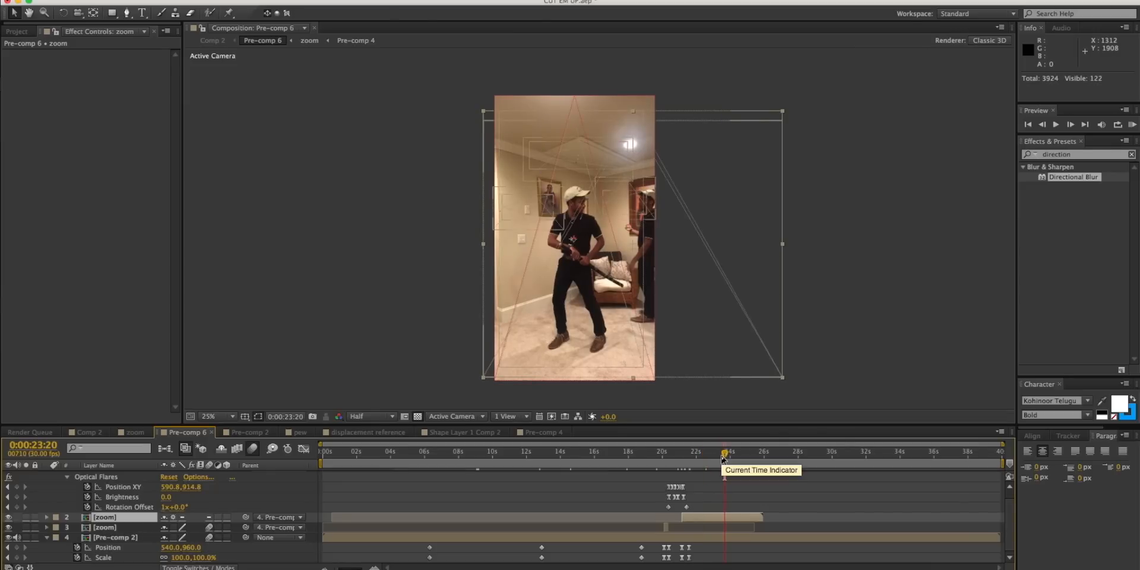
pyautogui.click(373, 416)
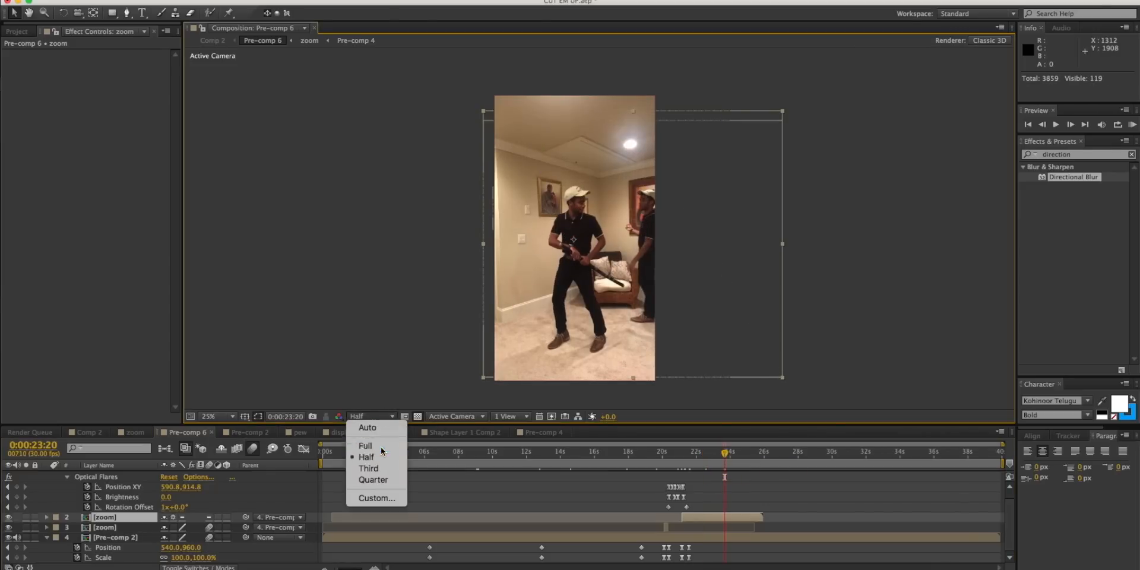
pyautogui.click(381, 446)
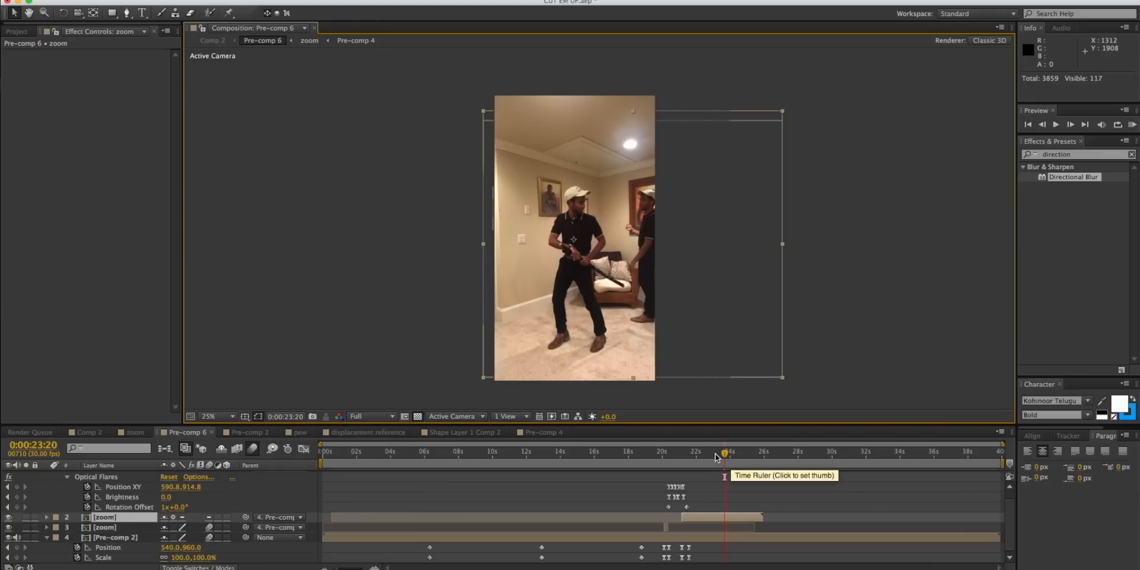
pyautogui.click(716, 456)
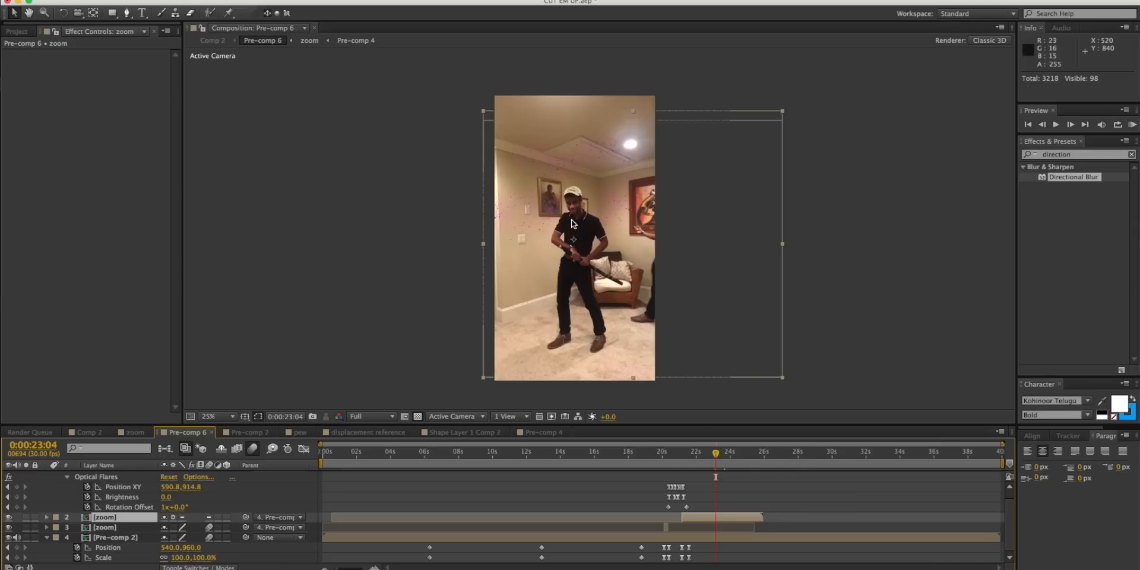
pyautogui.scroll(2, 573, 223)
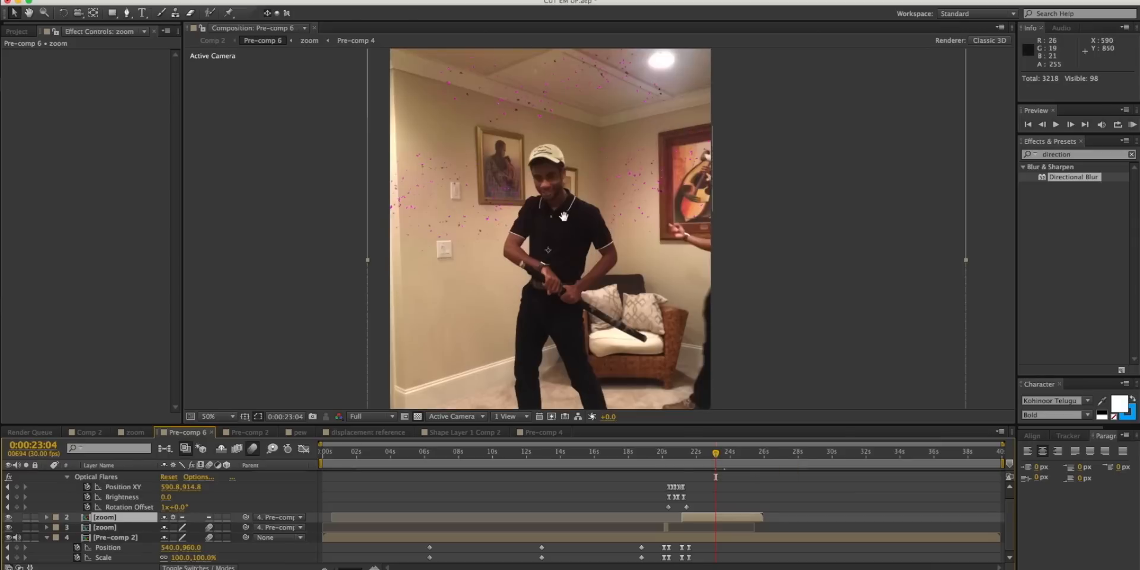
pyautogui.moveTo(564, 217); pyautogui.dragTo(597, 271)
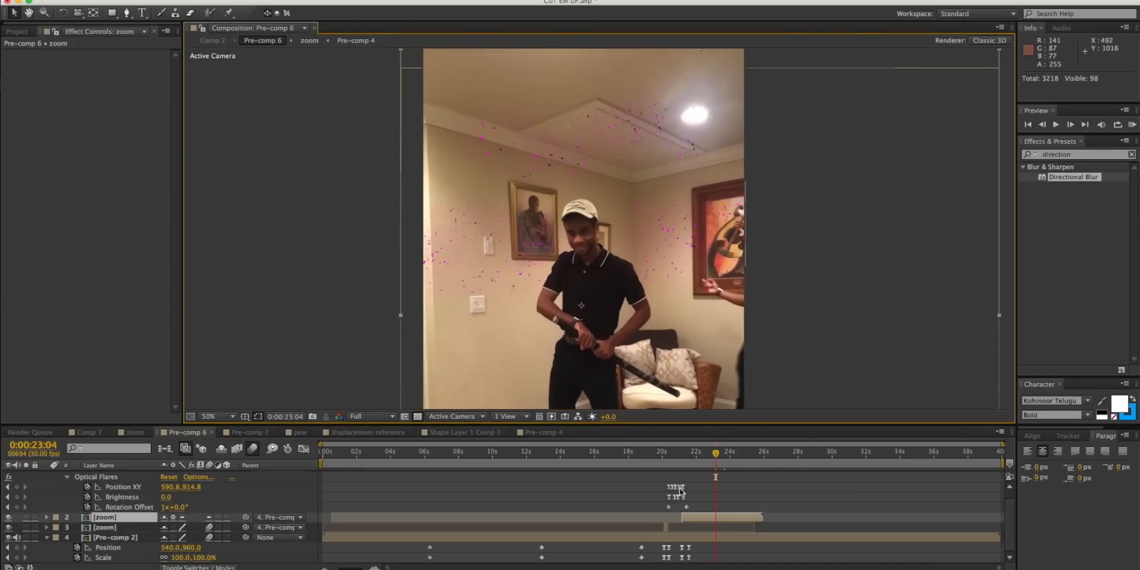
# - Open the zoom composition and its nested Emitter layer to show the white shape pieces
pyautogui.doubleClick(718, 518)
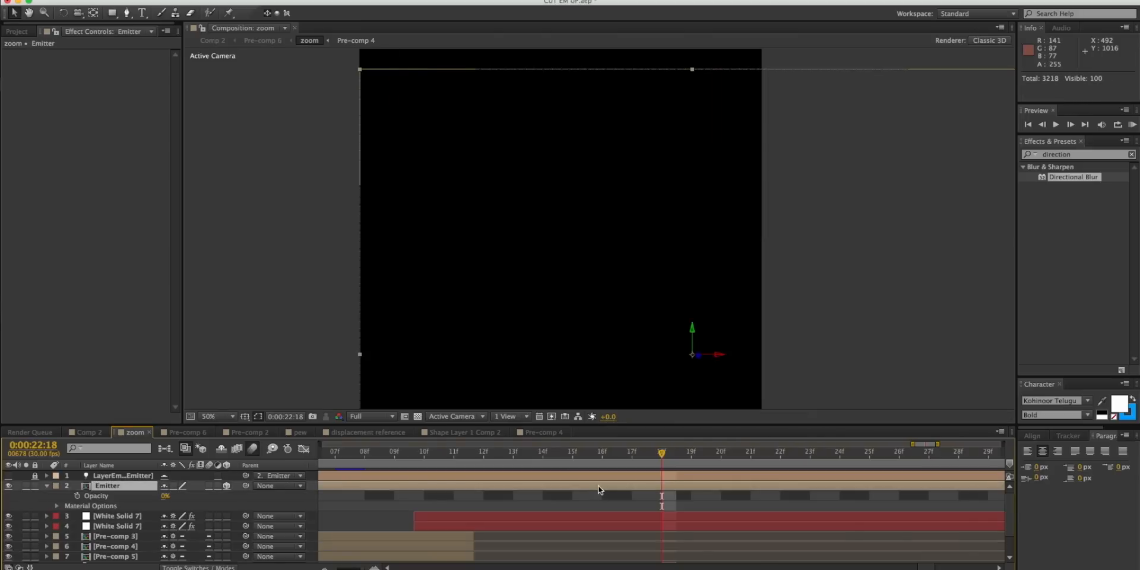
pyautogui.doubleClick(598, 486)
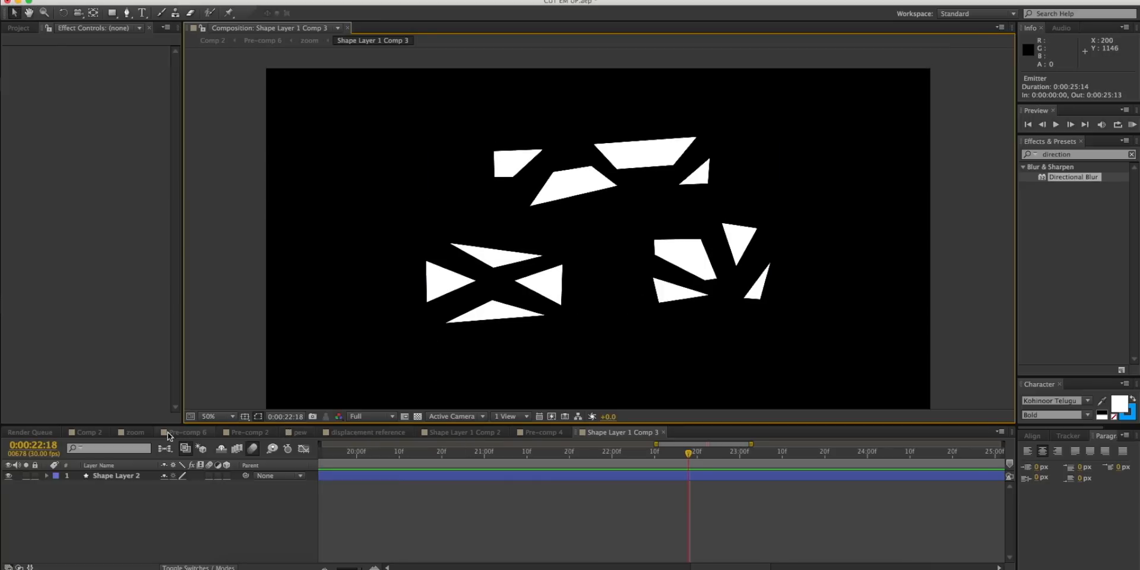
# - Return to Comp 2 and show its full time range with the Pre-comp 6 slider and wiggle expression
pyautogui.click(134, 435)
pyautogui.click(95, 434)
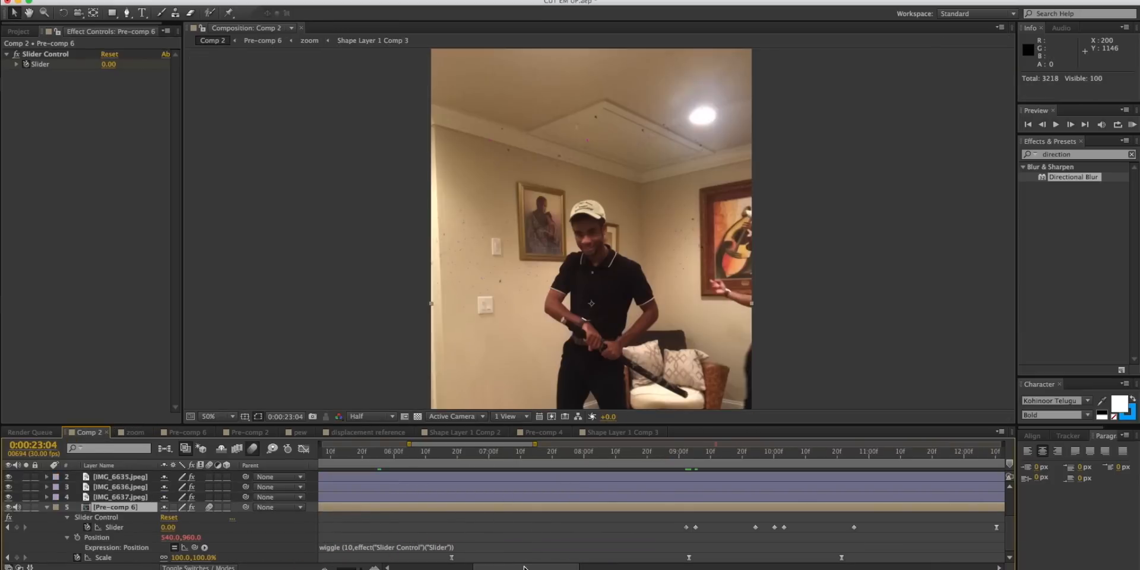
pyautogui.moveTo(524, 568); pyautogui.dragTo(326, 568)
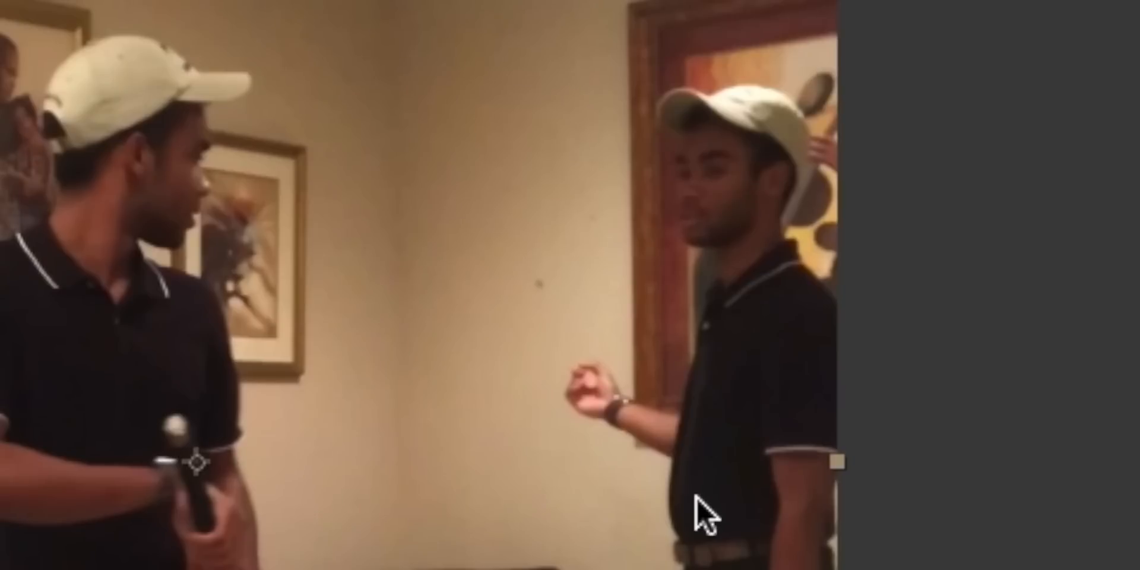
pyautogui.press('space')
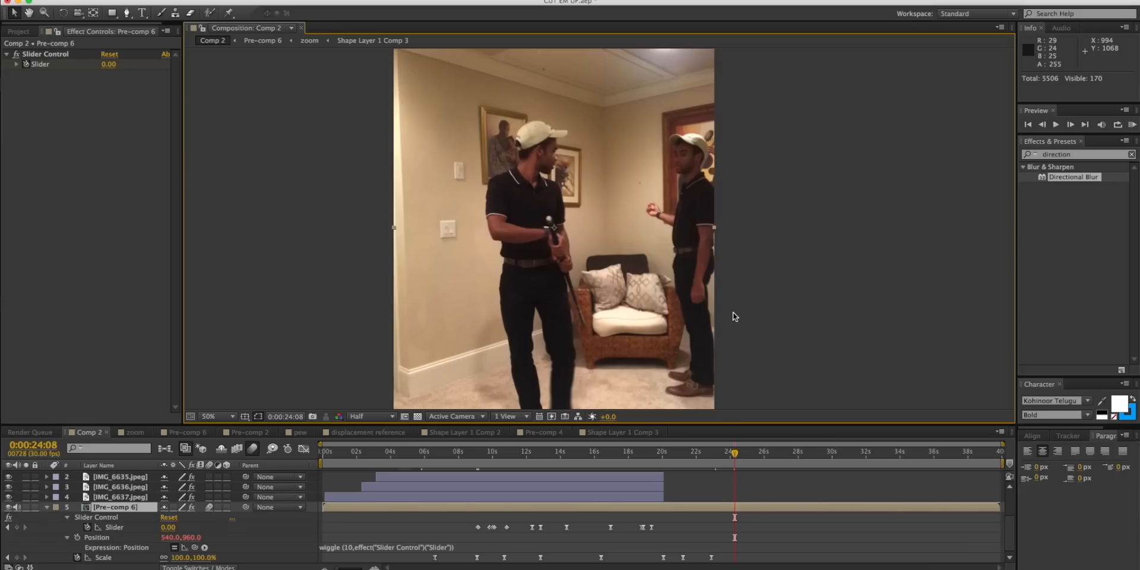
pyautogui.moveTo(731, 316); pyautogui.dragTo(695, 364)
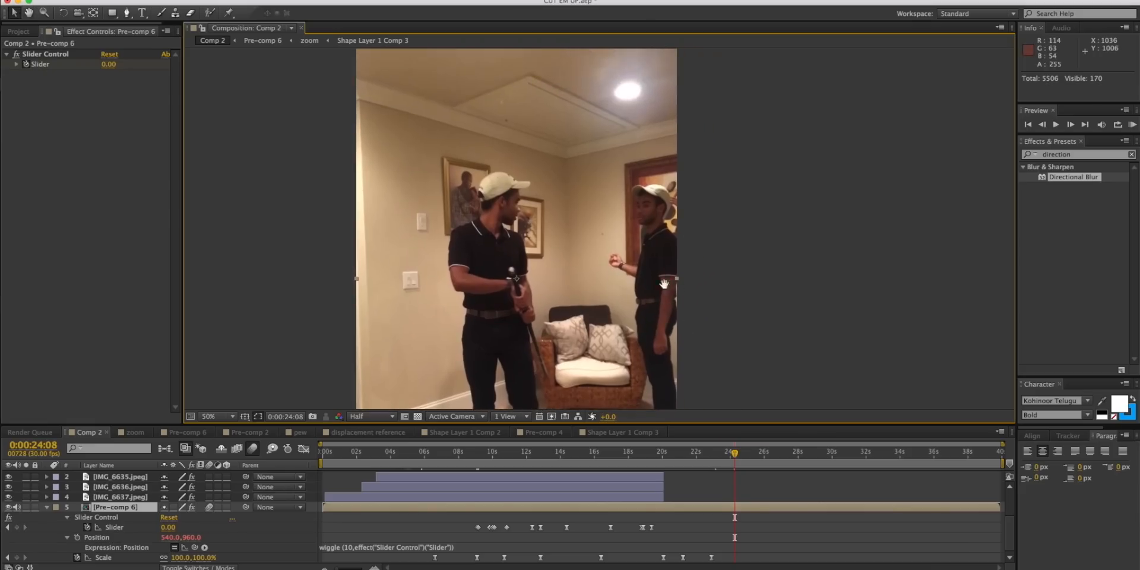
pyautogui.press('space')
pyautogui.moveTo(662, 293); pyautogui.dragTo(674, 214)
pyautogui.moveTo(677, 160); pyautogui.dragTo(672, 212)
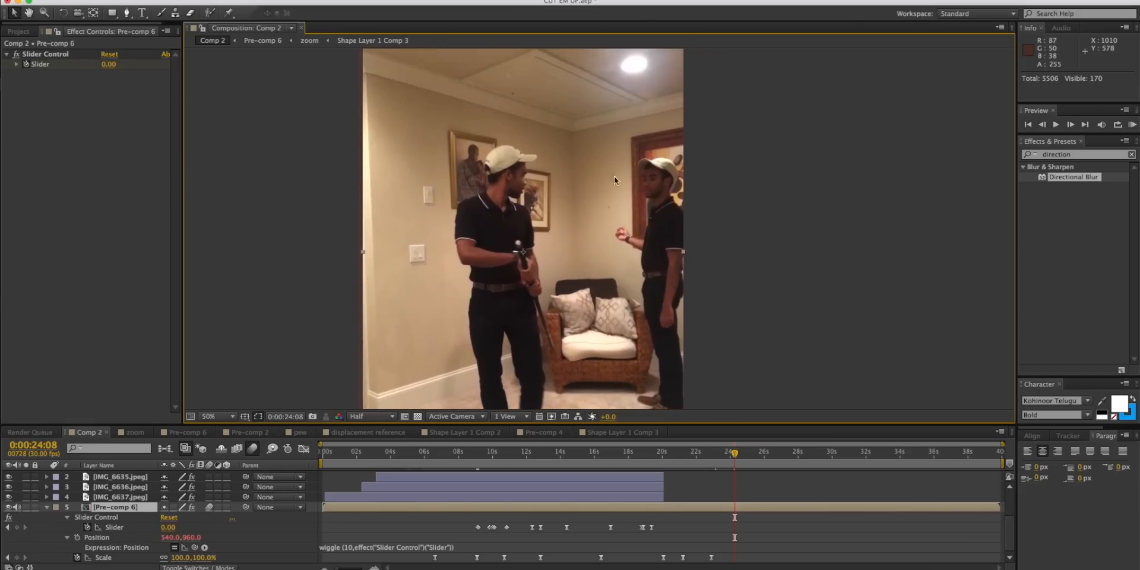
pyautogui.moveTo(528, 321); pyautogui.dragTo(561, 265)
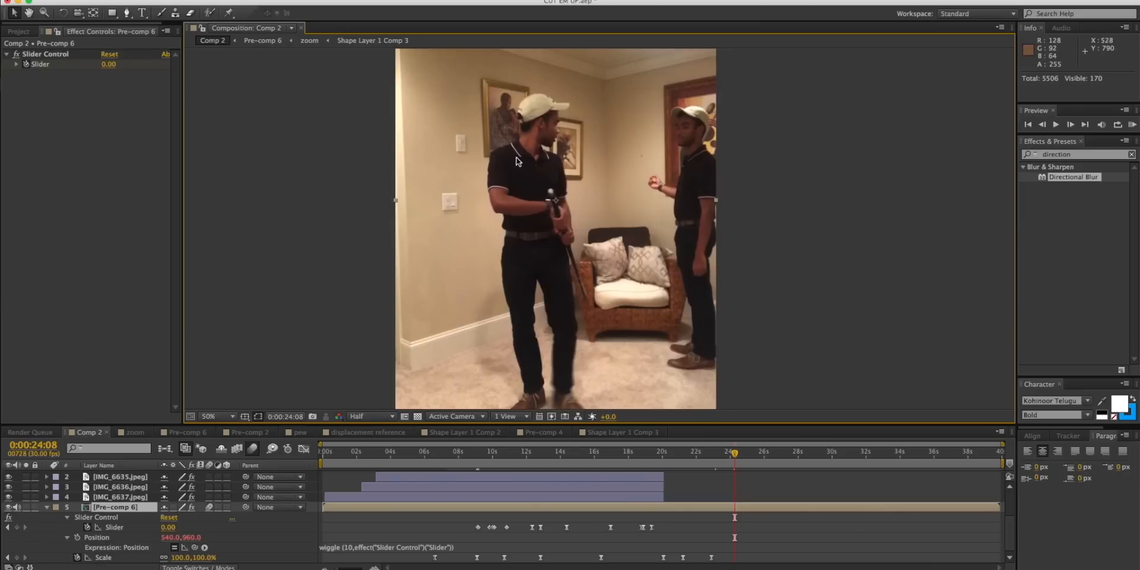
pyautogui.moveTo(611, 183); pyautogui.dragTo(607, 262)
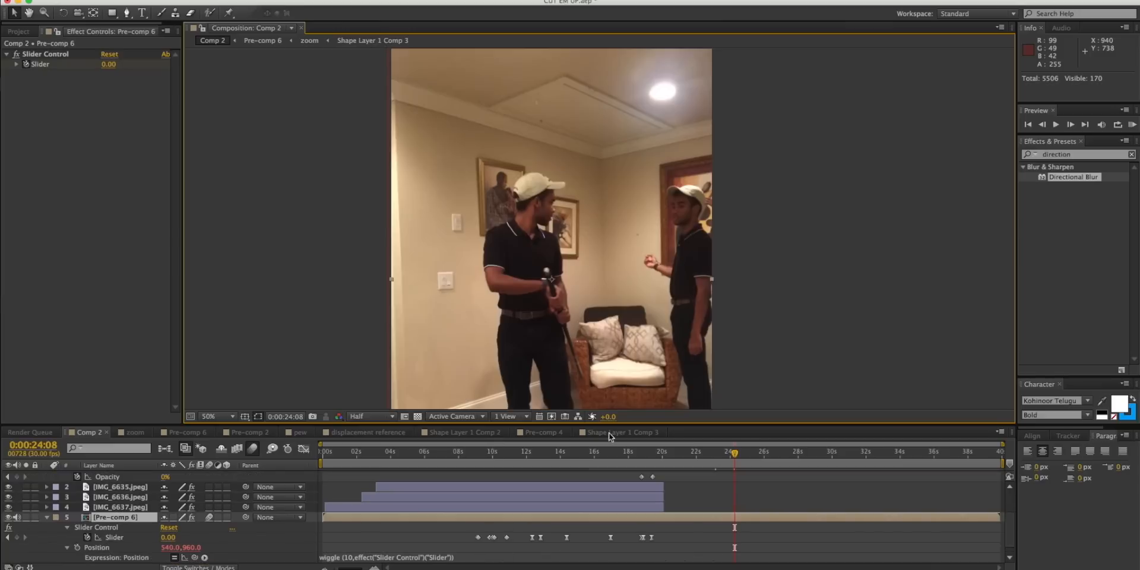
pyautogui.scroll(4, 691, 455)
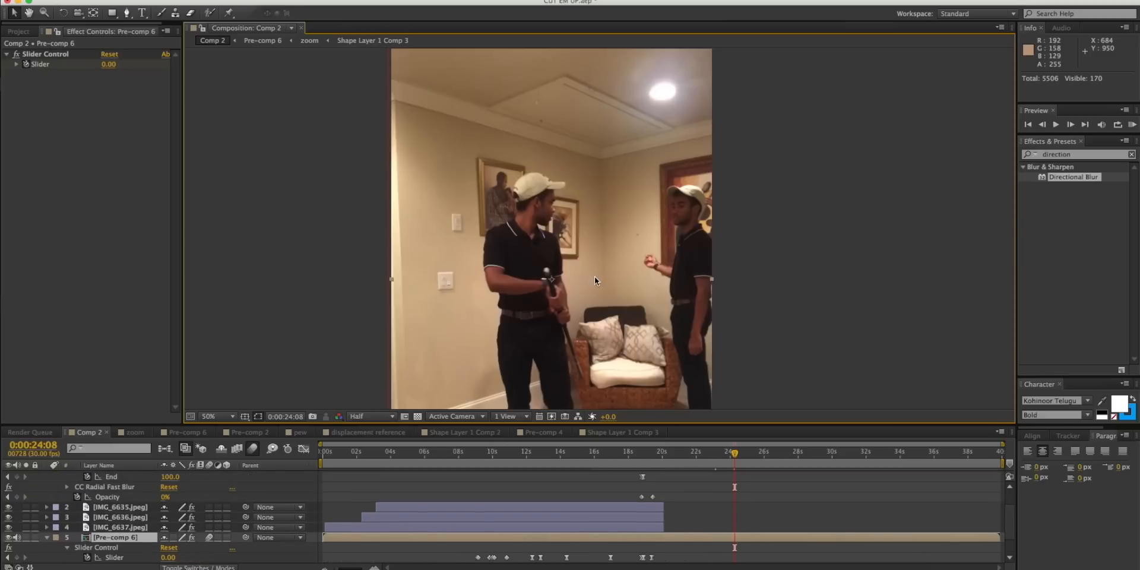
pyautogui.press('space')
pyautogui.moveTo(609, 280); pyautogui.dragTo(591, 159)
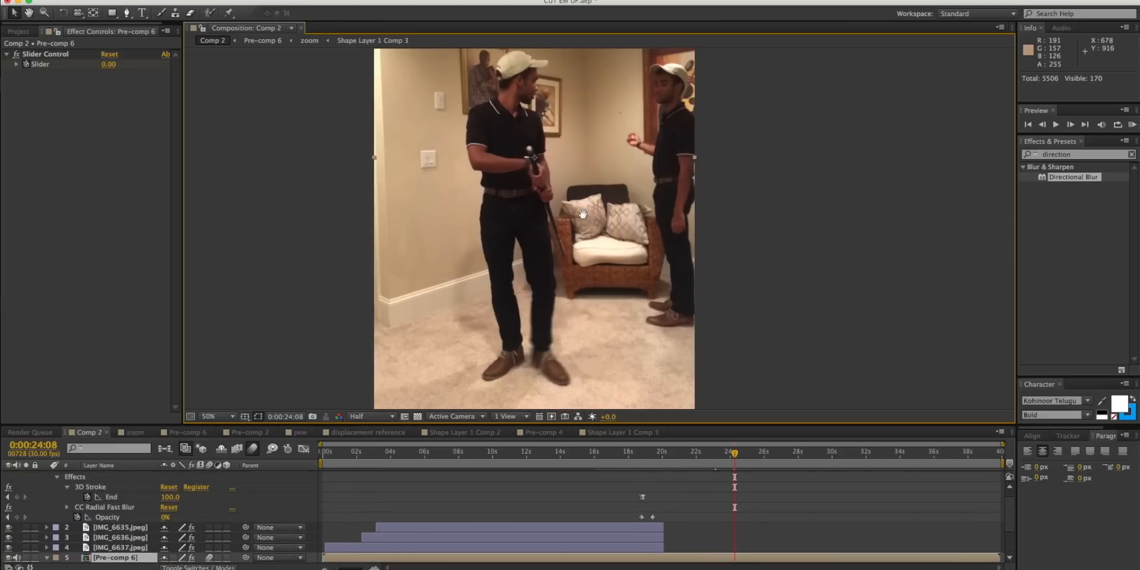
pyautogui.moveTo(580, 211)
pyautogui.mouseDown()
pyautogui.moveTo(579, 146)
pyautogui.moveTo(579, 223)
pyautogui.mouseUp()
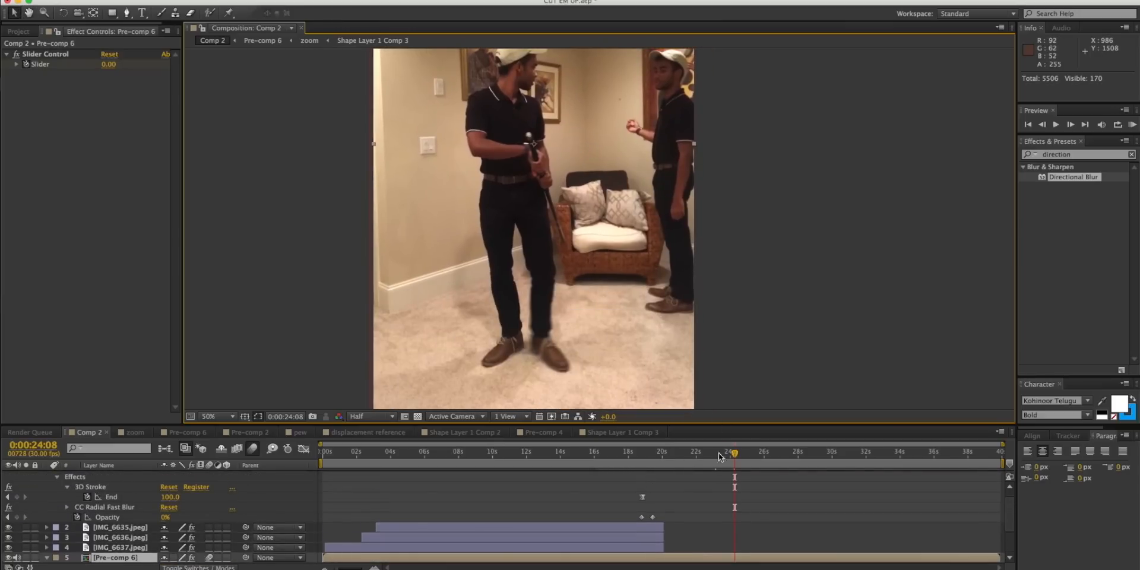
# - View Comp 2 at 0:00:22:02 and 0:00:25:14, and open the 4482D40...D4 composition from the project
pyautogui.click(698, 454)
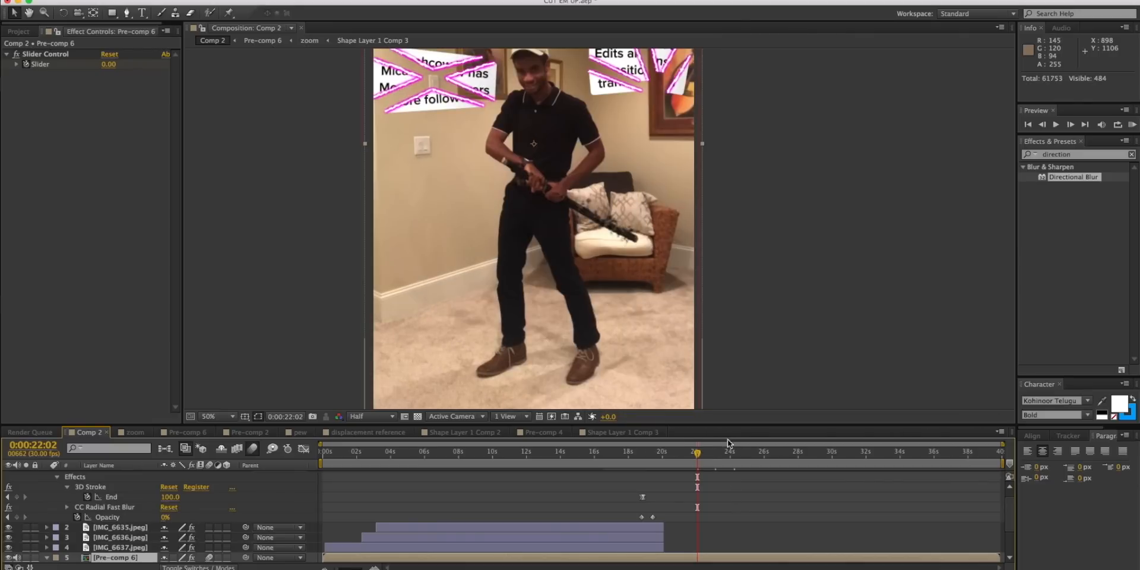
pyautogui.click(755, 453)
pyautogui.click(19, 31)
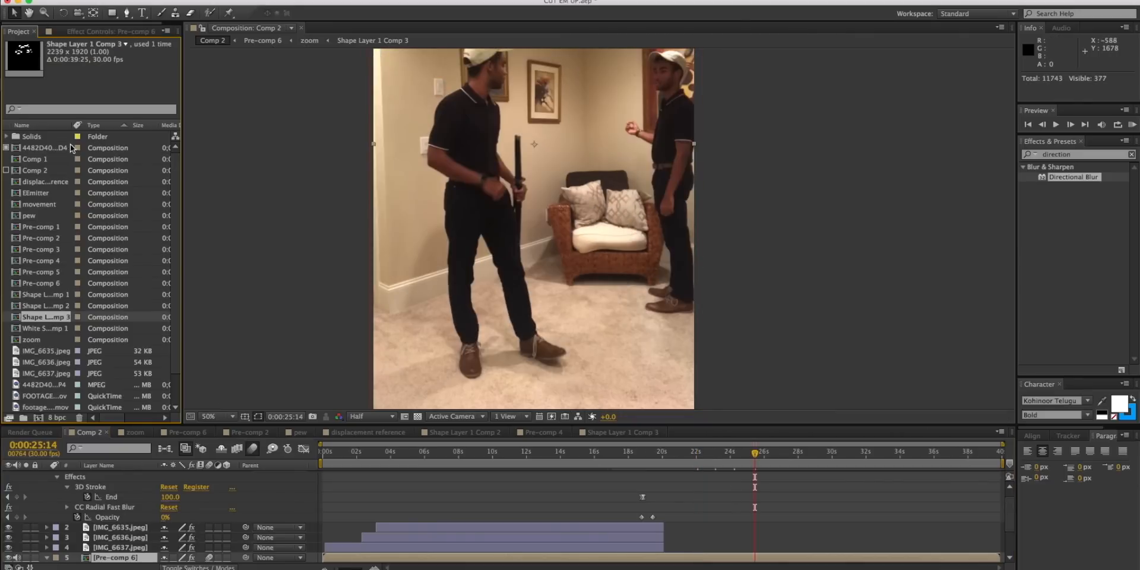
pyautogui.click(46, 148)
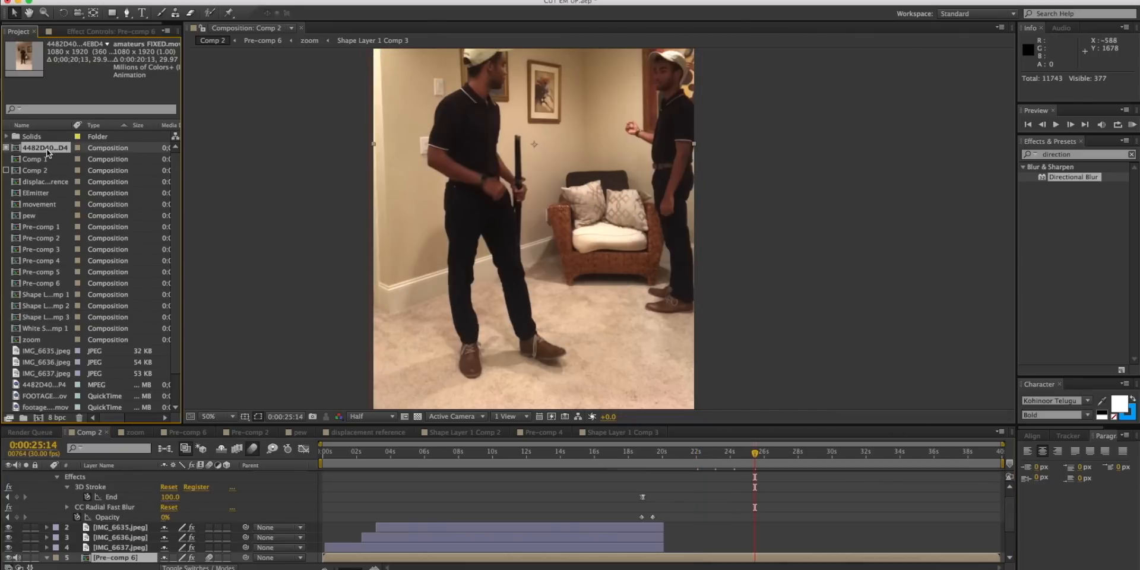
pyautogui.doubleClick(47, 148)
# - Go to 0;00;24;00 in the 4482D40...D4 composition and open its nested Pre-comp 1 layer
pyautogui.moveTo(355, 568); pyautogui.dragTo(325, 568)
pyautogui.moveTo(517, 455); pyautogui.dragTo(561, 454)
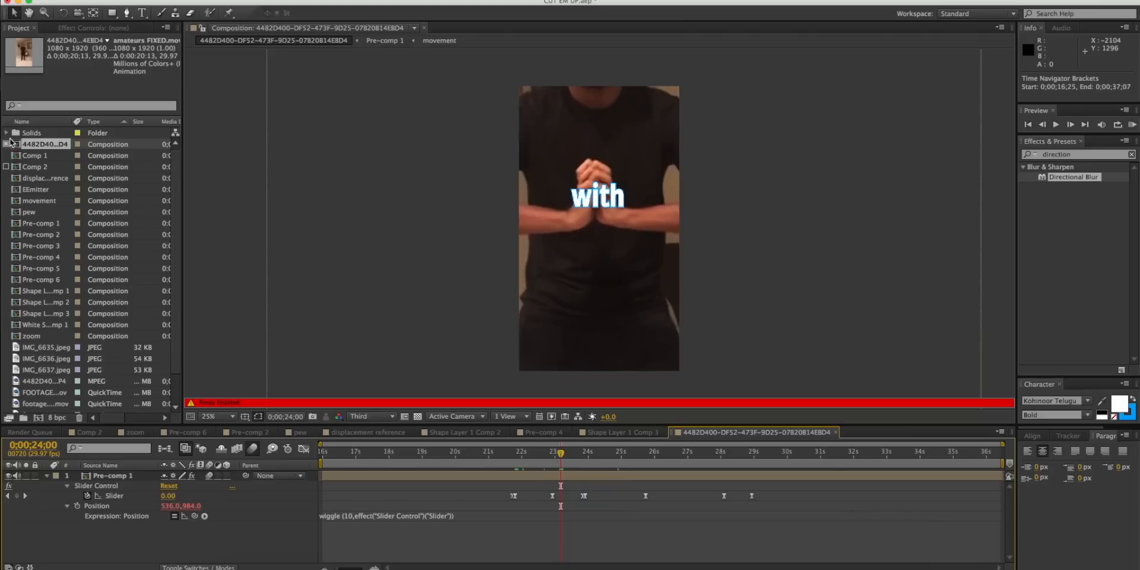
pyautogui.click(541, 476)
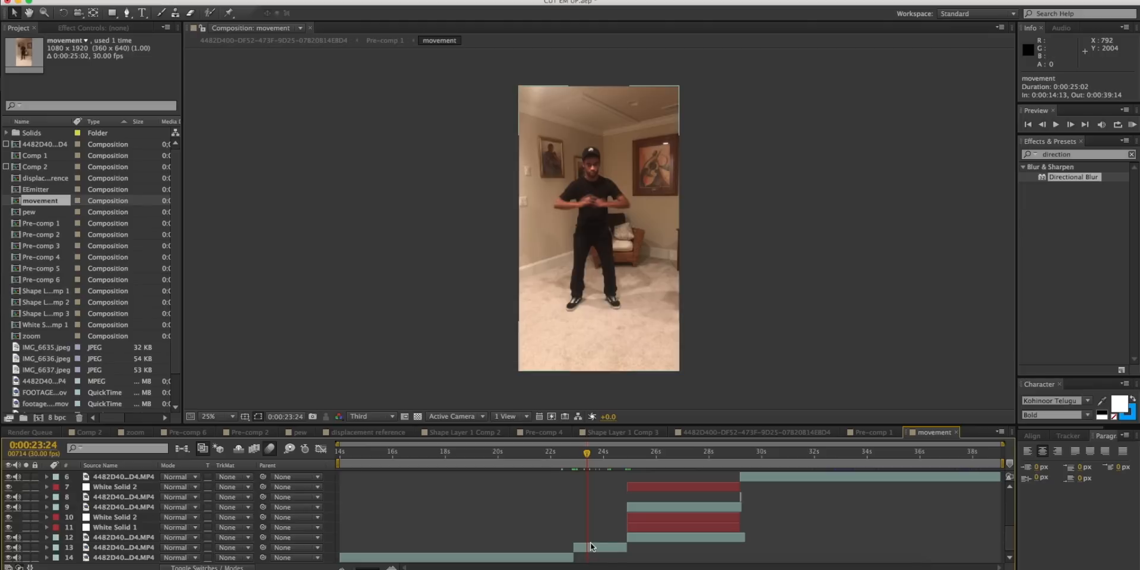
# - Select footage layer 13 of the movement composition and reveal its Time Remap keyframes
pyautogui.click(591, 547)
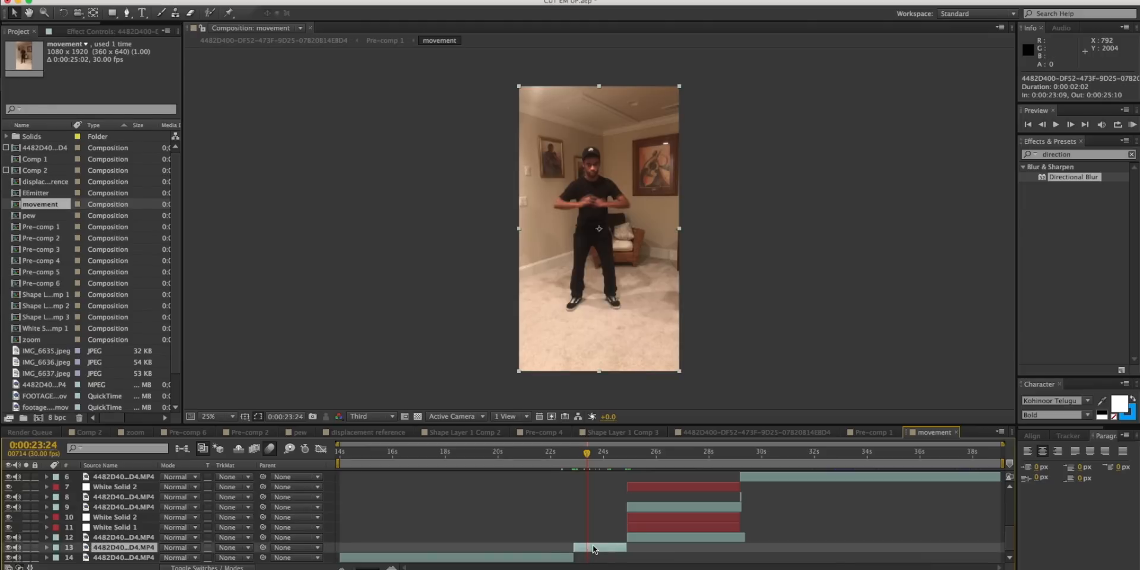
pyautogui.rightClick(593, 547)
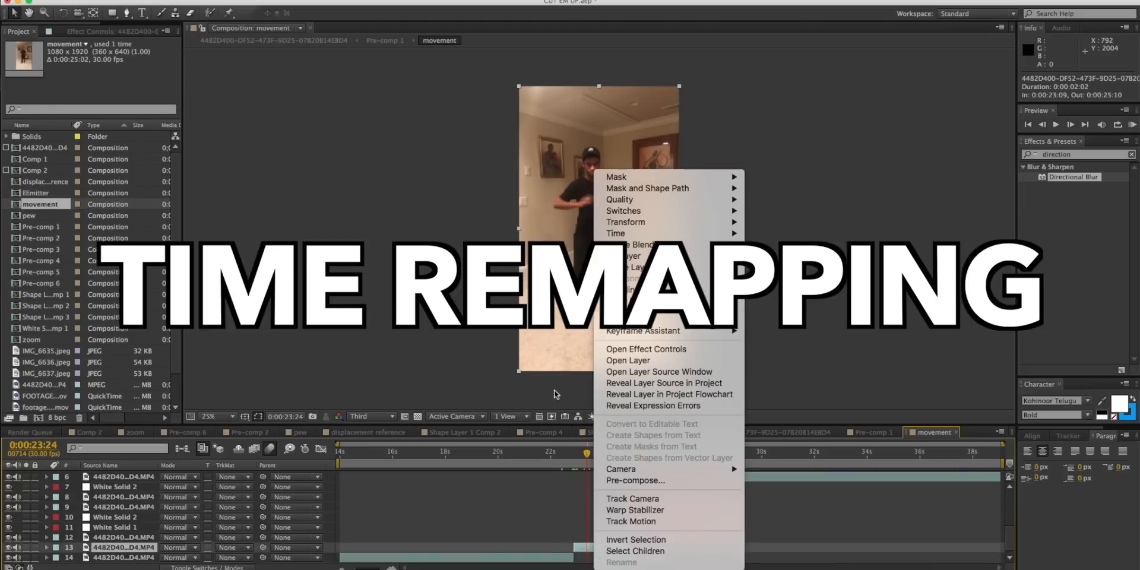
pyautogui.click(547, 533)
pyautogui.press('u')
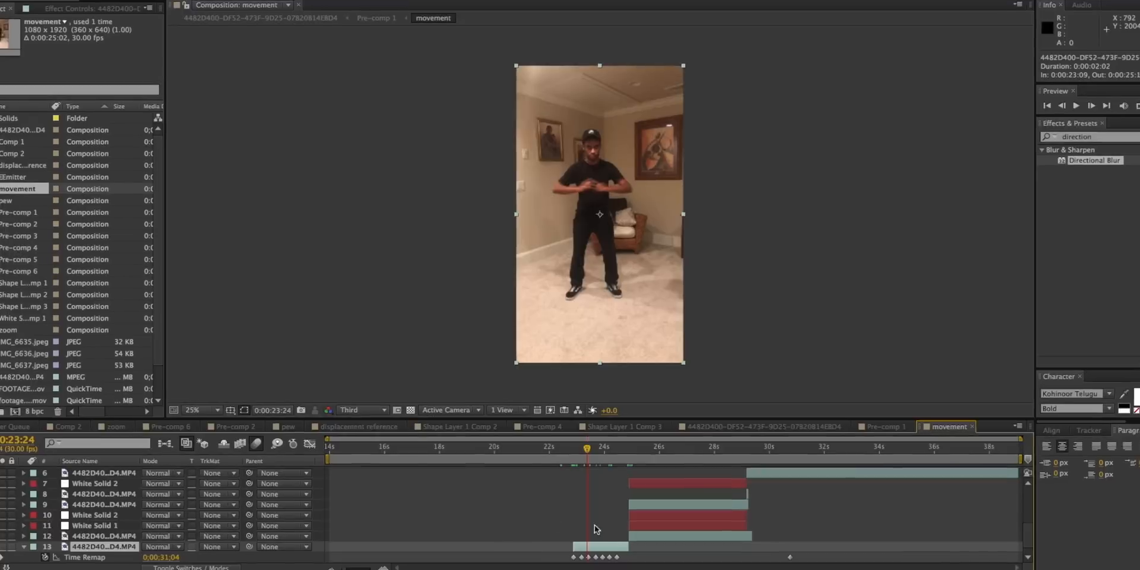
pyautogui.scroll(-1, 621, 538)
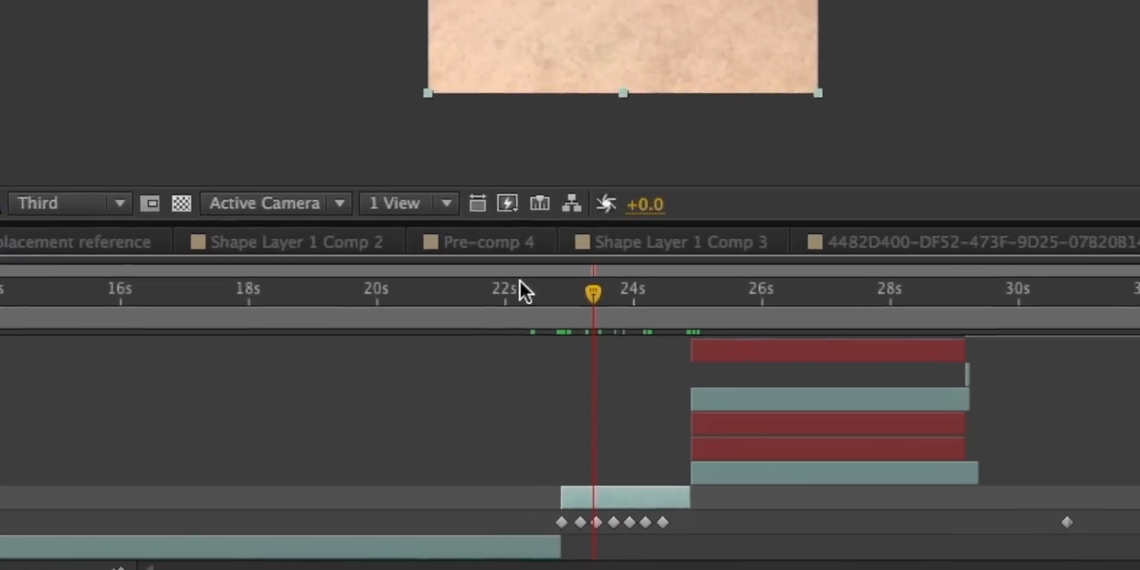
# - Advance to 0:00:25:10 and show the CC Force Motion Blur settings of footage layer 13
pyautogui.click(564, 386)
pyautogui.moveTo(558, 232); pyautogui.dragTo(701, 242)
pyautogui.click(86, 31)
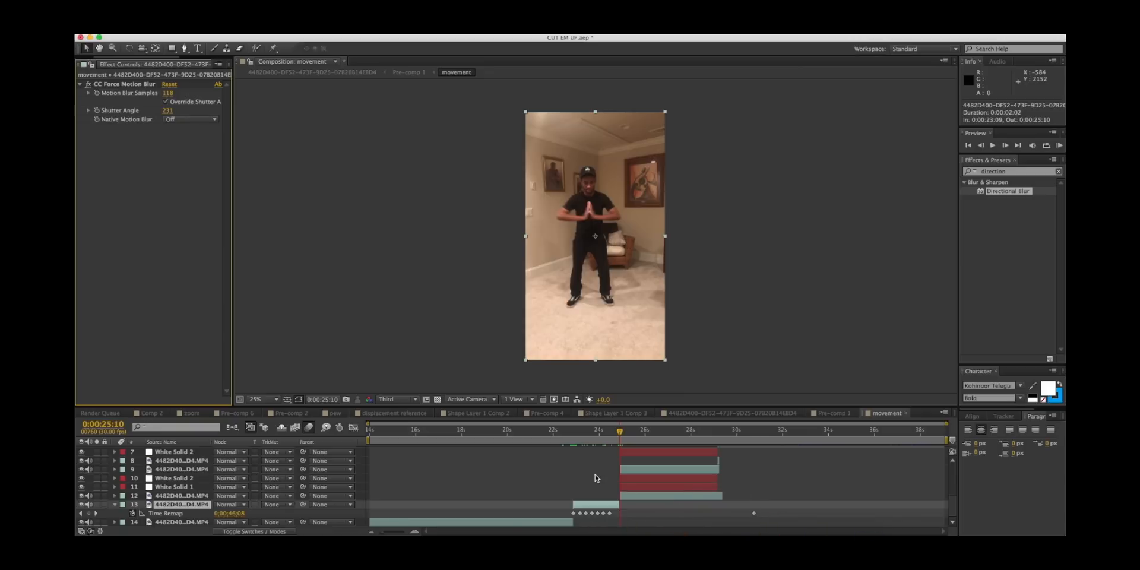
# - Return to Pre-comp 1 and inspect the staggered single-word text layers at 0:00:24:08 and 0:00:24:20
pyautogui.scroll(5, 596, 478)
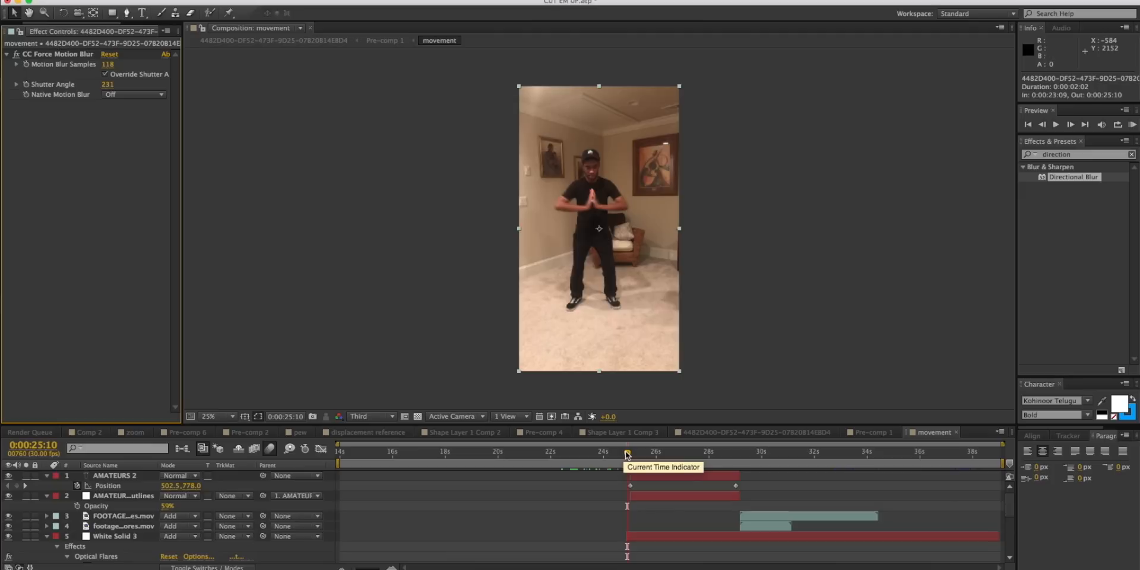
pyautogui.moveTo(623, 443); pyautogui.dragTo(548, 433)
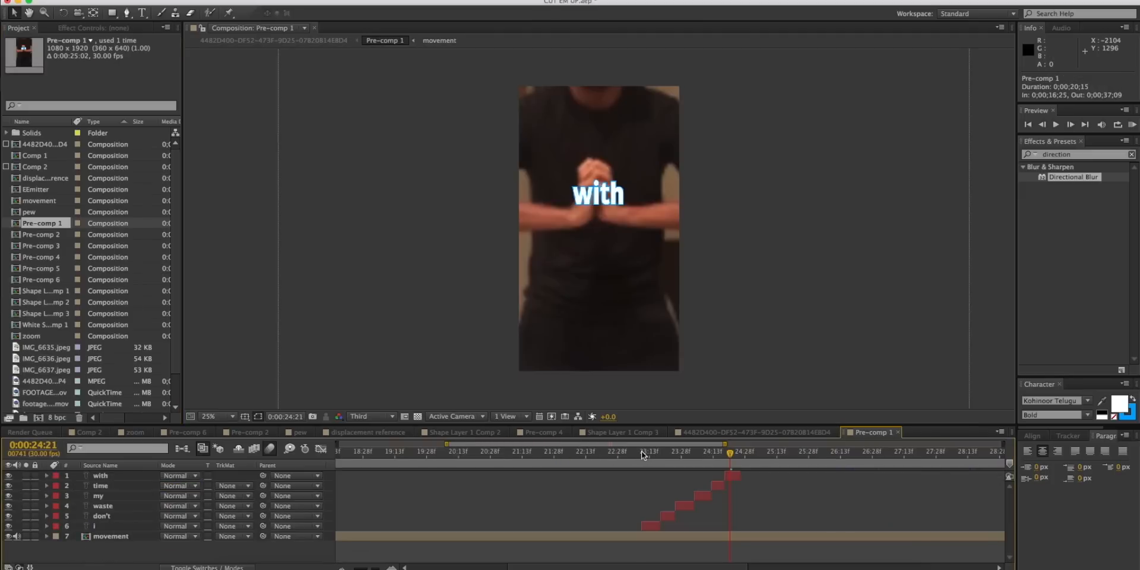
pyautogui.click(641, 450)
pyautogui.moveTo(657, 452); pyautogui.dragTo(703, 453)
pyautogui.click(646, 526)
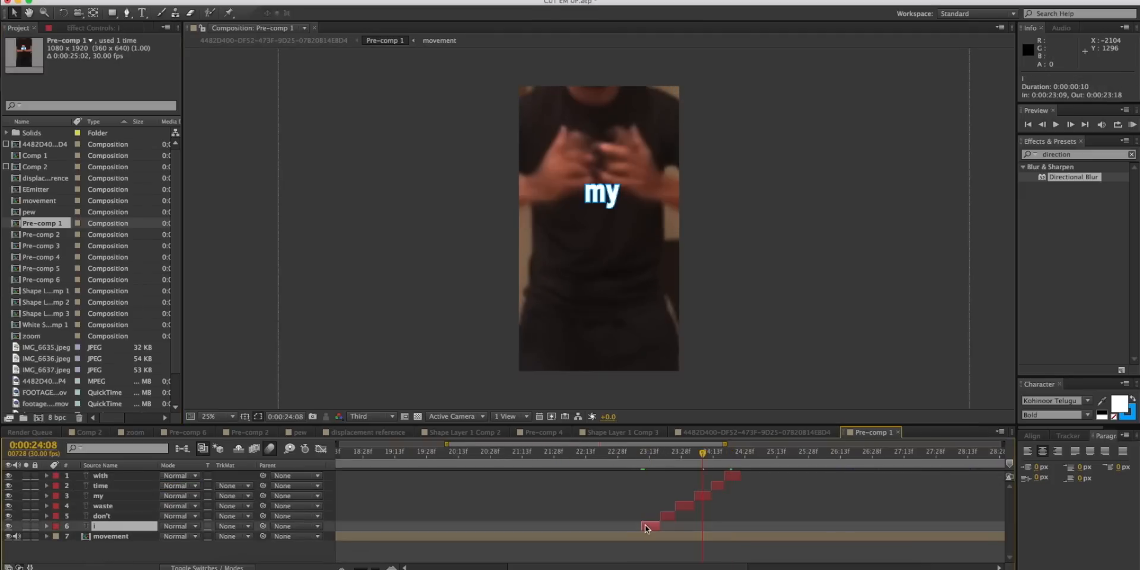
pyautogui.click(596, 191)
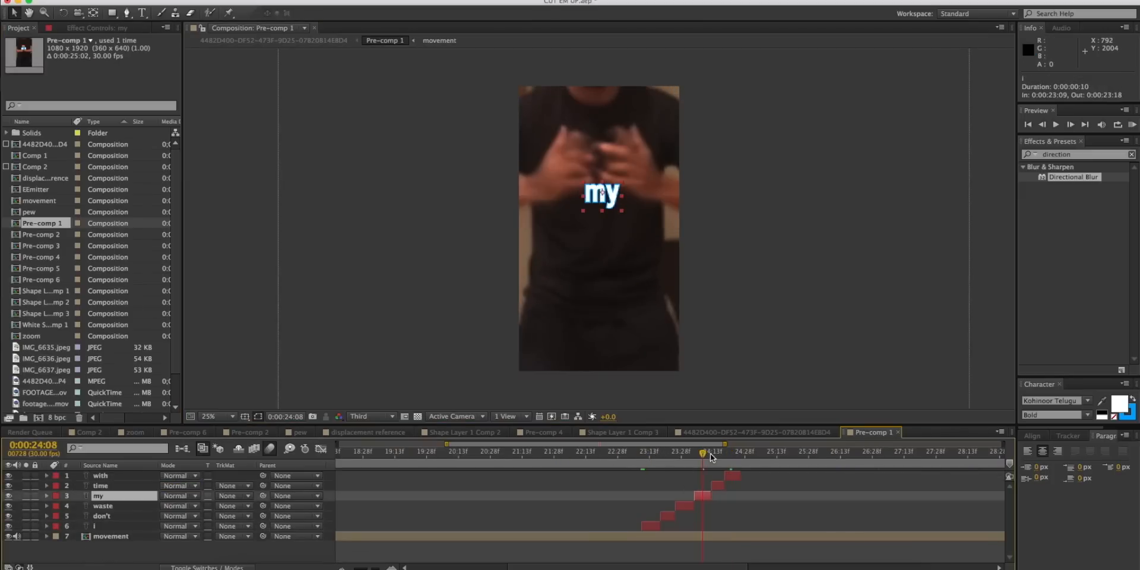
pyautogui.click(728, 452)
# - Reopen the movement composition and show the Optical Flares settings of White Solid 3 at 0:00:25:13
pyautogui.doubleClick(673, 535)
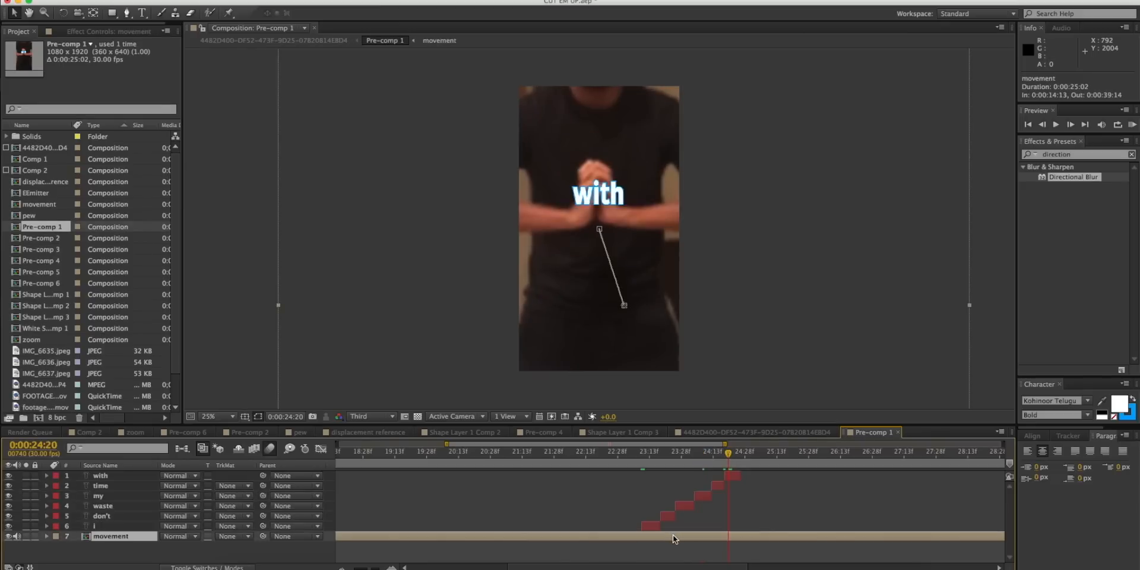
pyautogui.moveTo(623, 451)
pyautogui.mouseDown()
pyautogui.moveTo(632, 449)
pyautogui.moveTo(623, 450)
pyautogui.mouseUp()
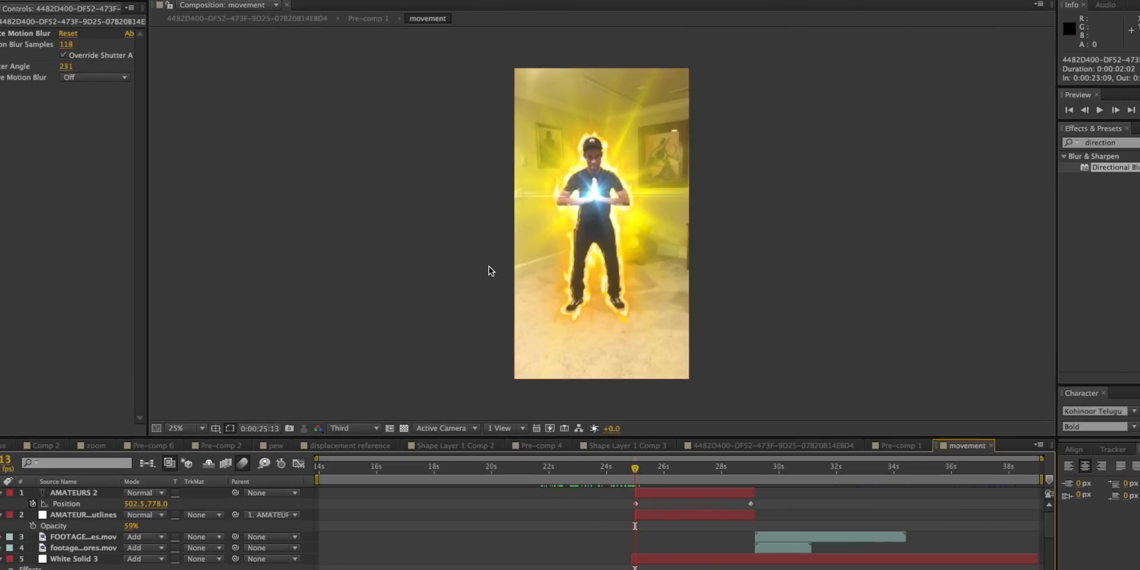
pyautogui.click(671, 561)
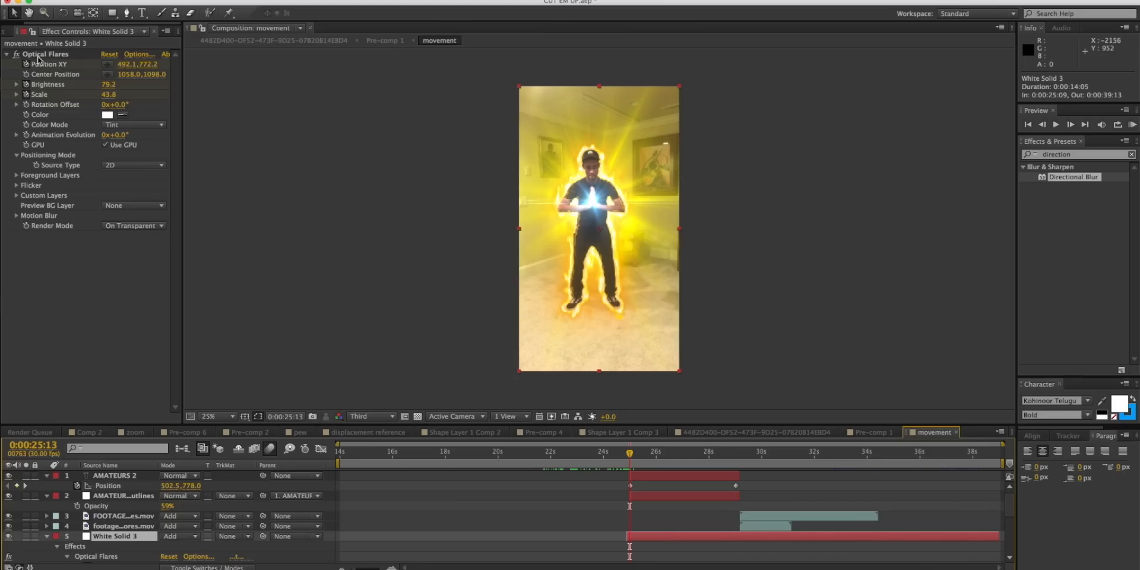
# - Toggle the visibility of White Solid 3 and leave it hidden to compare the frame without its flare
pyautogui.click(9, 537)
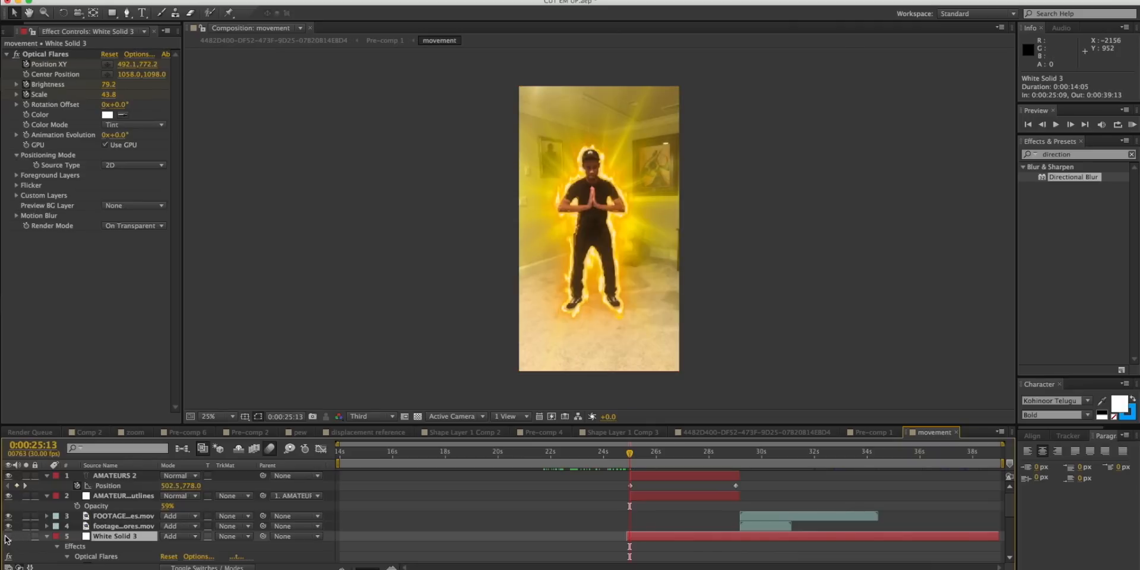
pyautogui.click(7, 537)
pyautogui.click(7, 537)
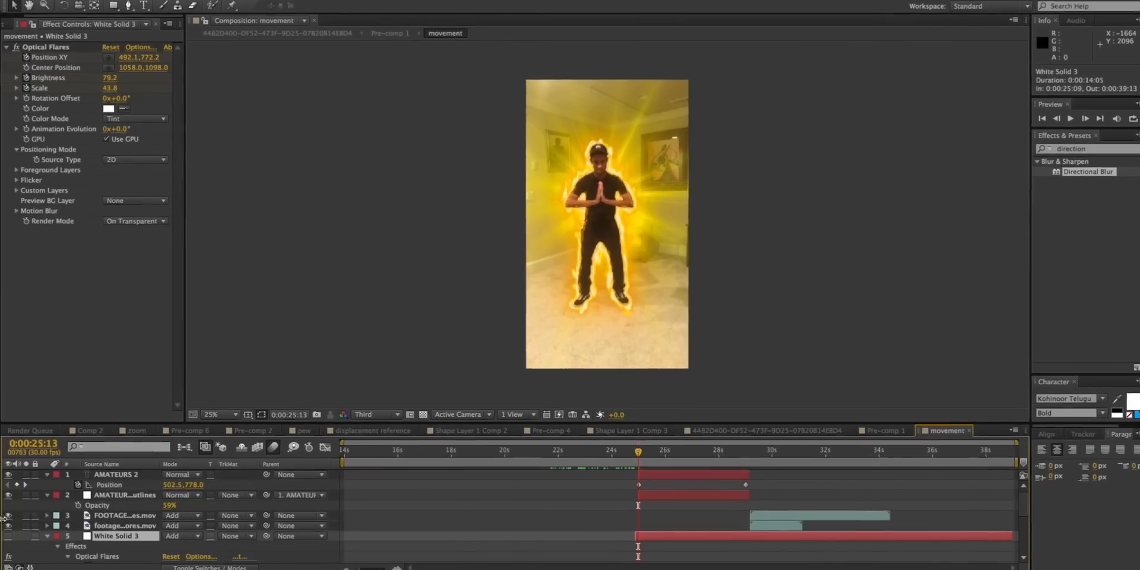
# - Toggle White Solid 1 on layer 11 off and on to show its glow, leaving it hidden
pyautogui.scroll(-10, 230, 432)
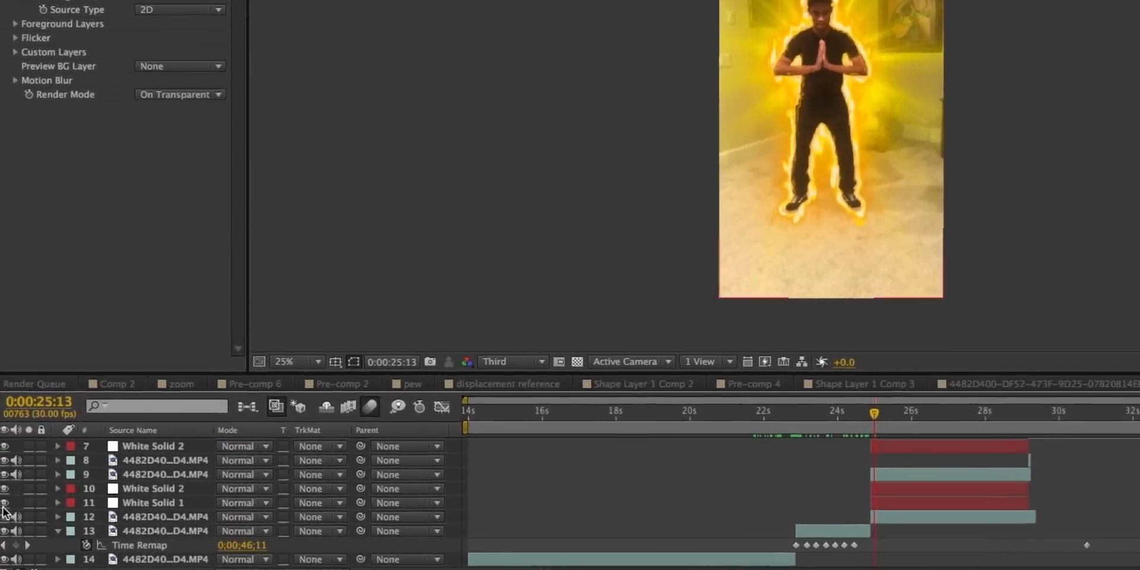
pyautogui.click(6, 509)
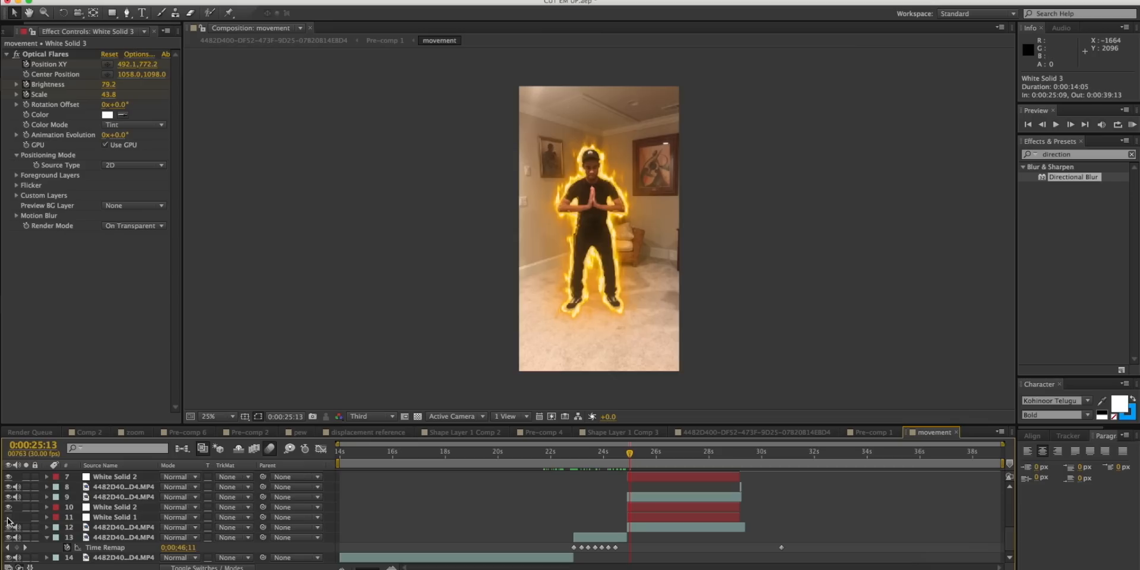
pyautogui.click(8, 518)
pyautogui.press('u')
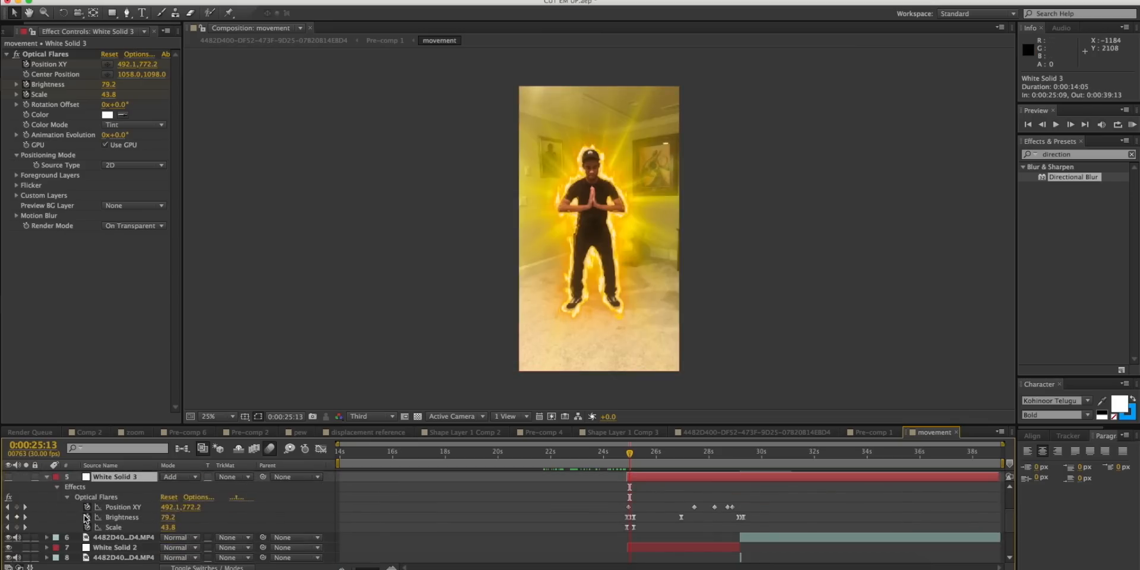
pyautogui.scroll(-5, 85, 518)
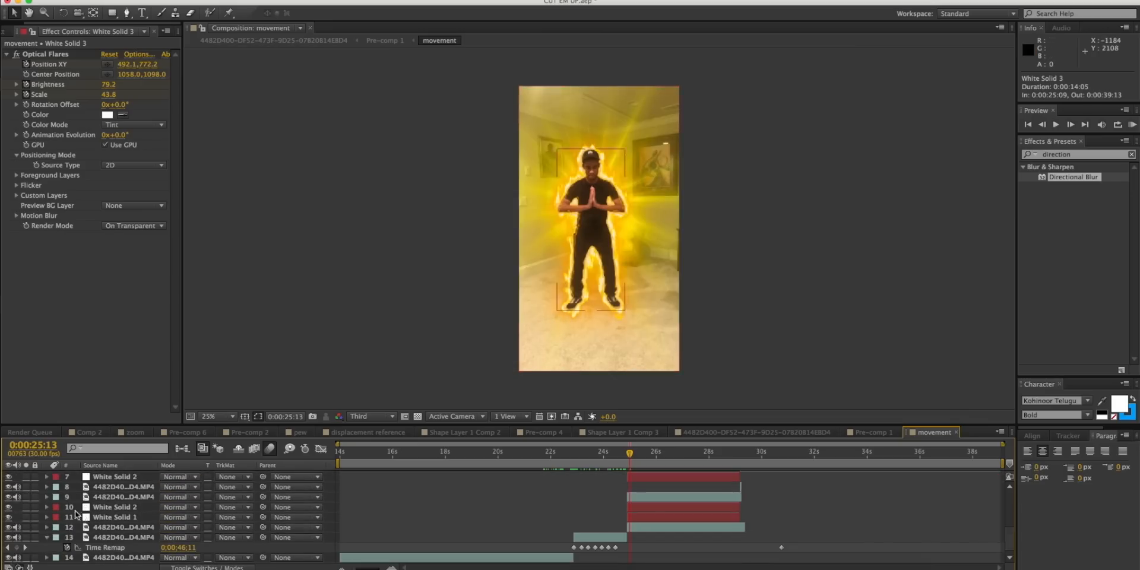
pyautogui.click(9, 518)
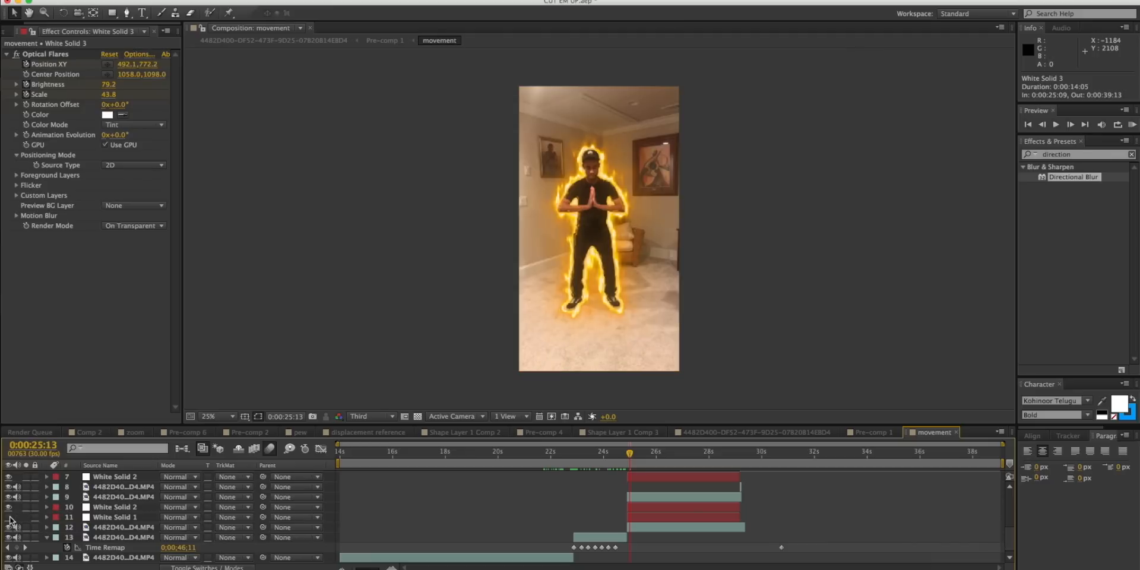
# - Show the Saber settings of White Solid 2 on layer 10 and examine its mask outline up close
pyautogui.scroll(1, 10, 520)
pyautogui.click(131, 518)
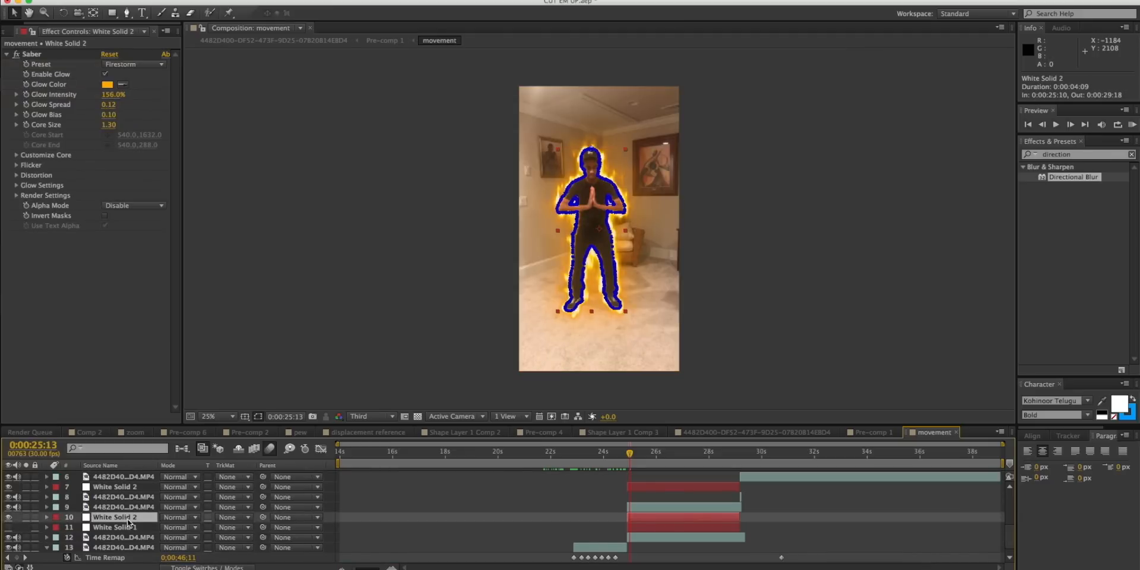
pyautogui.press('.')
pyautogui.press('.')
pyautogui.press('.')
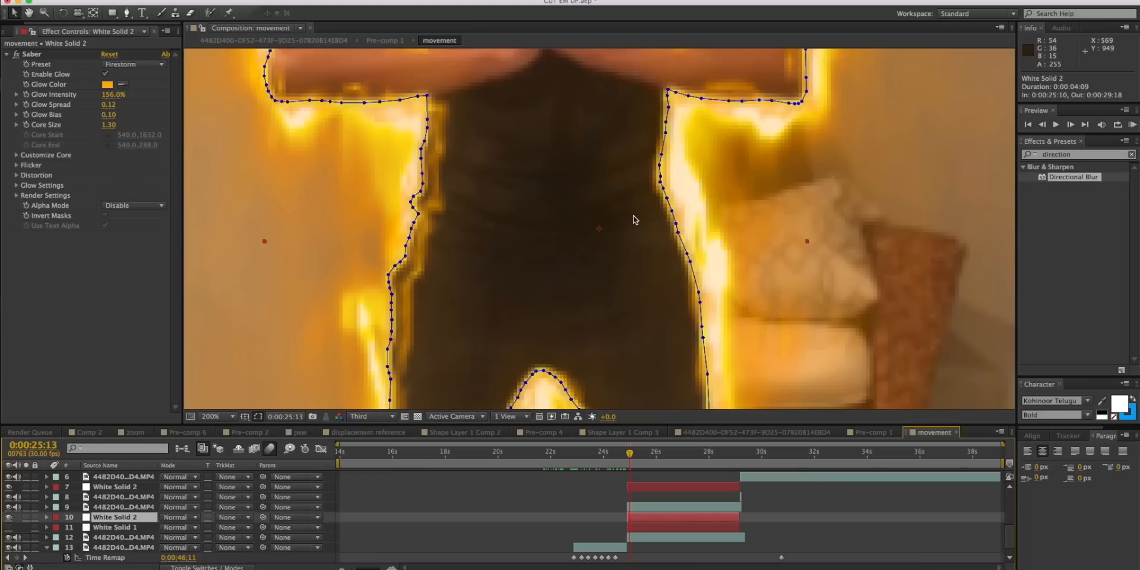
pyautogui.press(',')
# - Show White Solid 1's Optical Flares settings, then return to the full Saber outline of White Solid 2 on layer 10
pyautogui.click(383, 169)
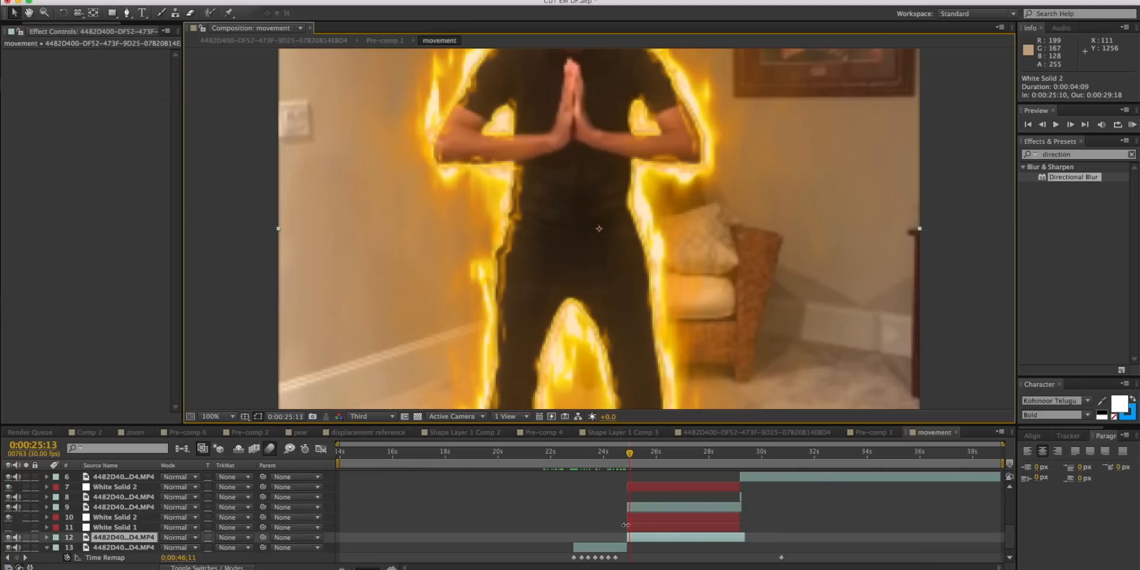
pyautogui.click(669, 527)
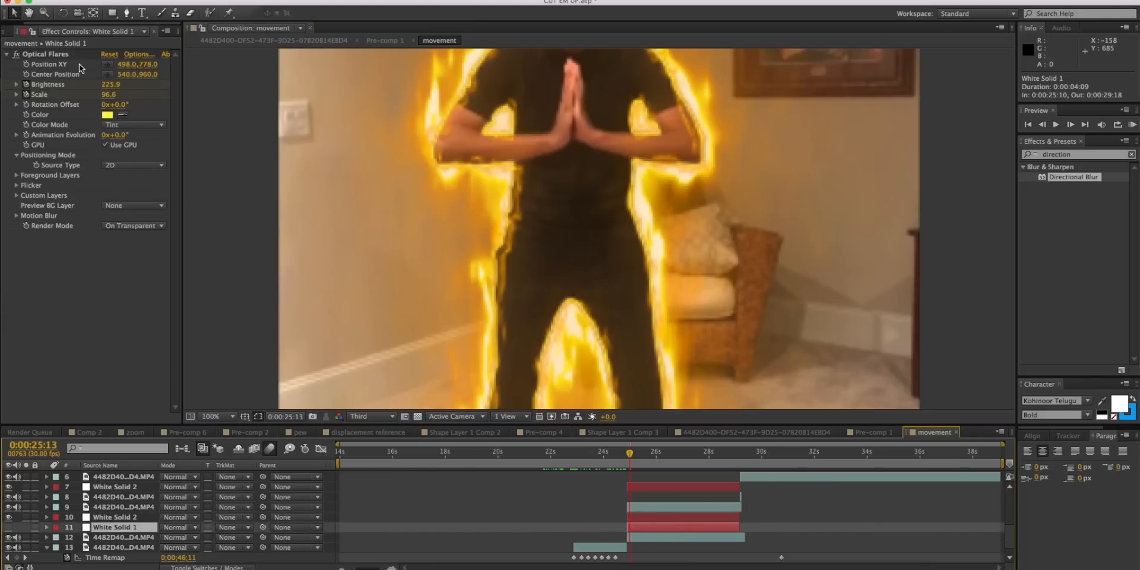
pyautogui.click(124, 518)
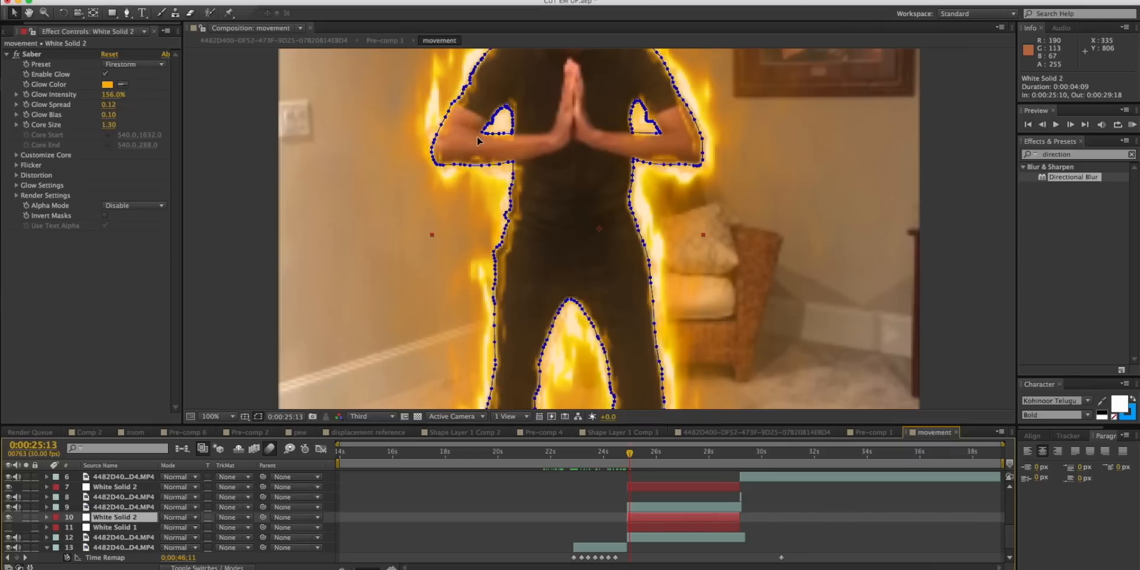
pyautogui.press(',')
pyautogui.press(',')
pyautogui.press(',')
pyautogui.press(',')
# - Reveal the Mask Path keyframes of White Solid 2 on layer 10, look through its masks and collapse them
pyautogui.click(117, 521)
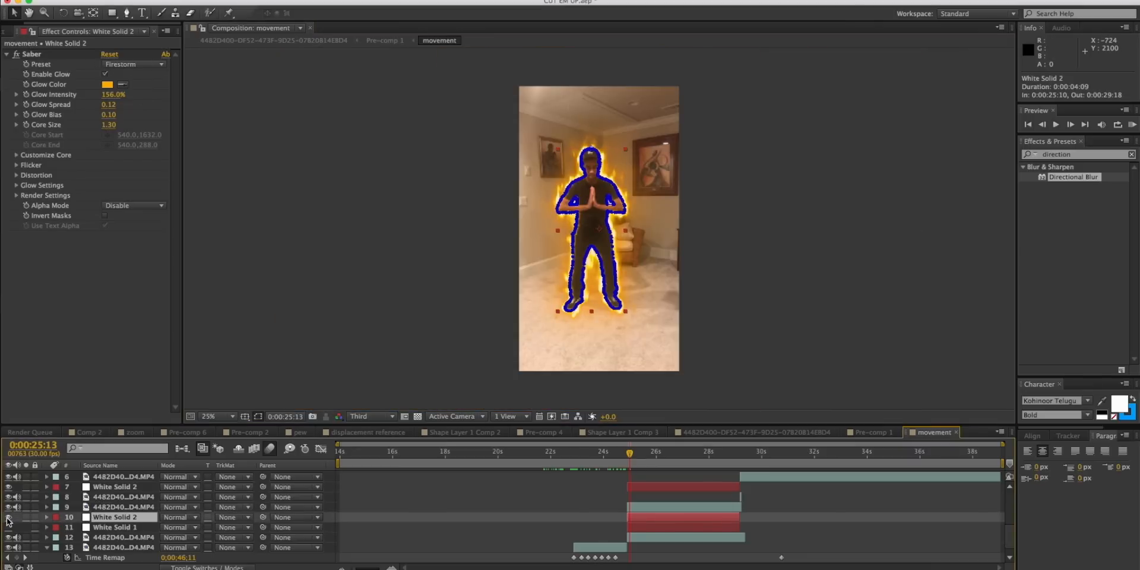
pyautogui.press('m')
pyautogui.scroll(-1, 629, 542)
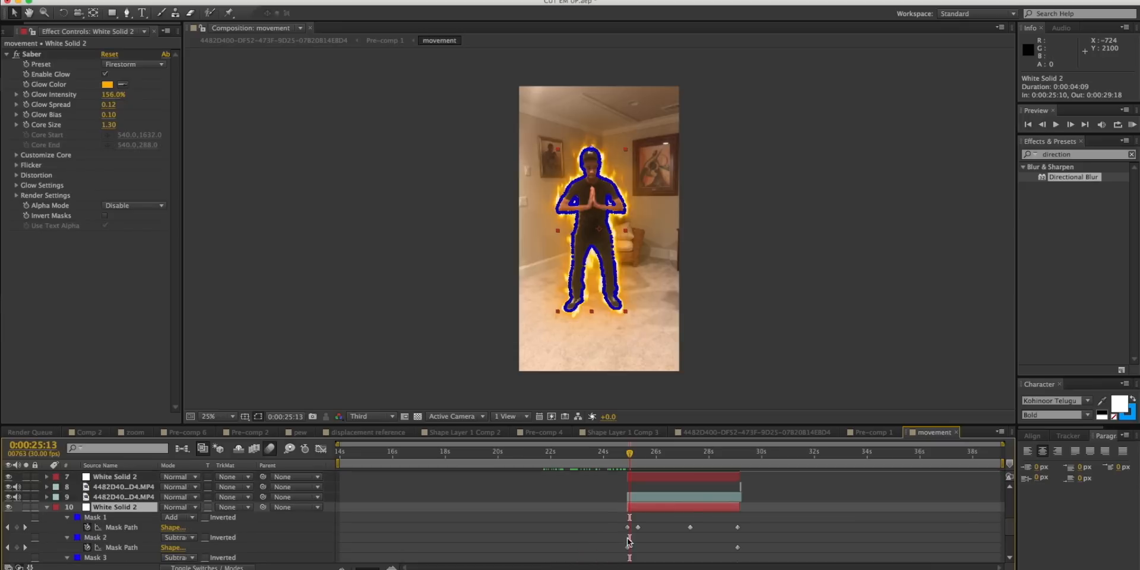
pyautogui.scroll(-1, 621, 526)
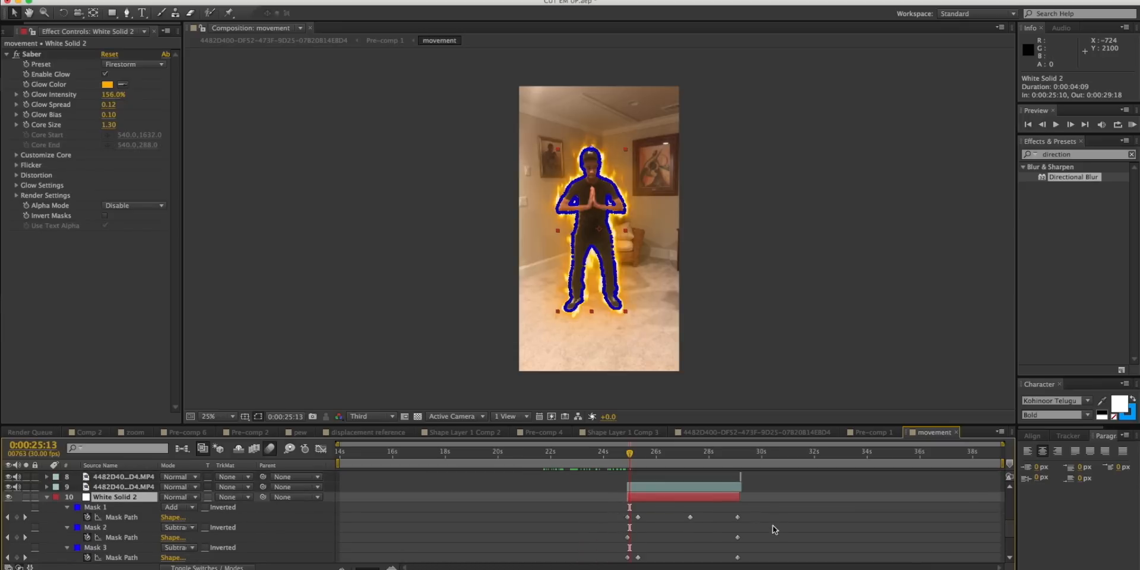
pyautogui.press('u')
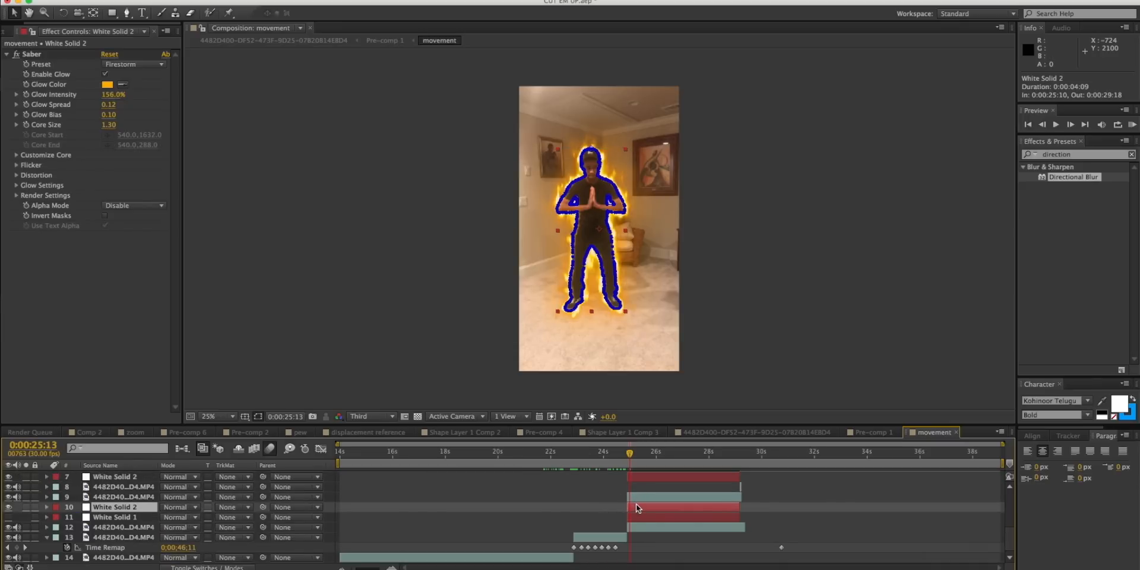
# - Reselect White Solid 2 on layer 10 and hide footage layers 9 and 12 to isolate its Saber outline
pyautogui.click(637, 518)
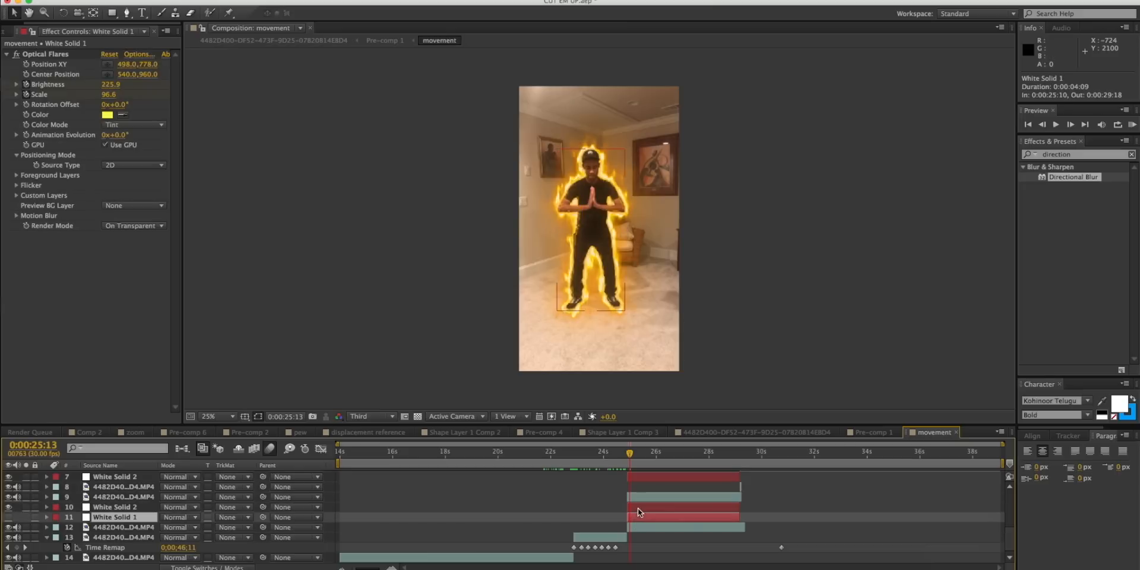
pyautogui.click(636, 507)
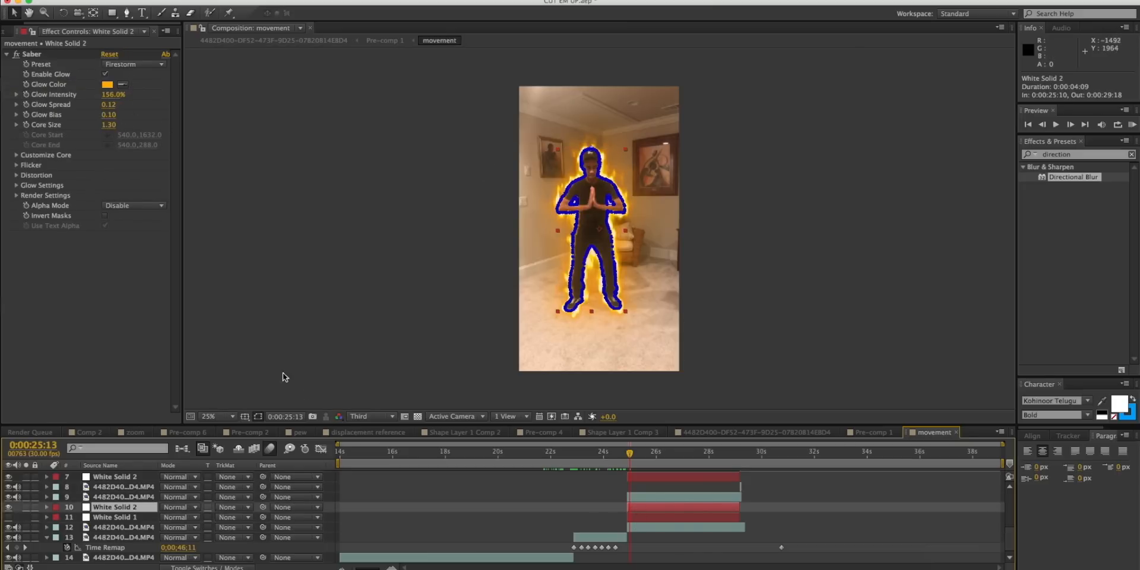
pyautogui.click(9, 497)
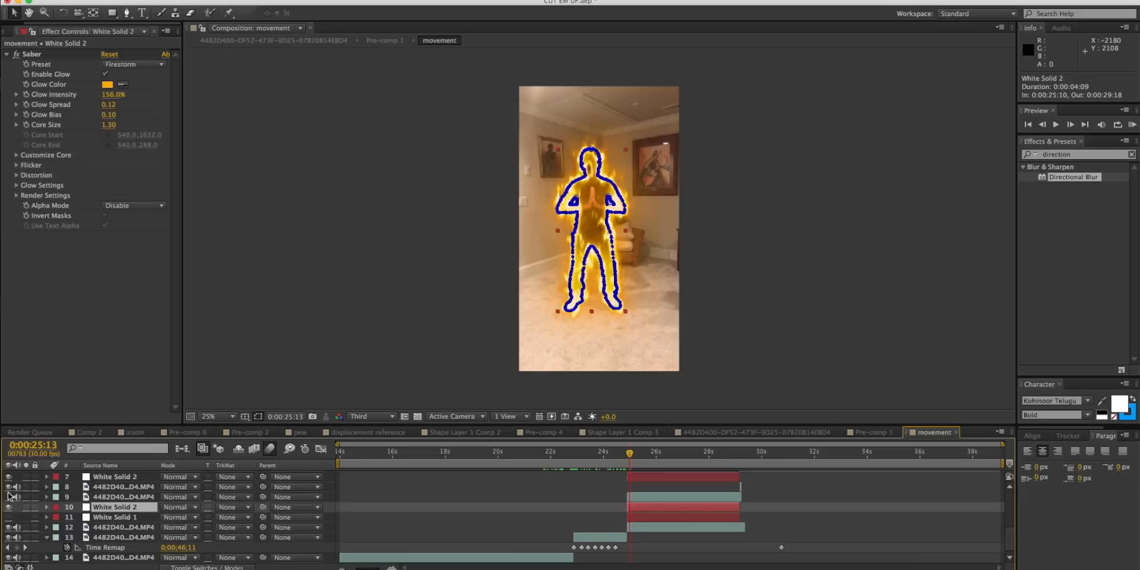
pyautogui.click(8, 528)
pyautogui.click(376, 333)
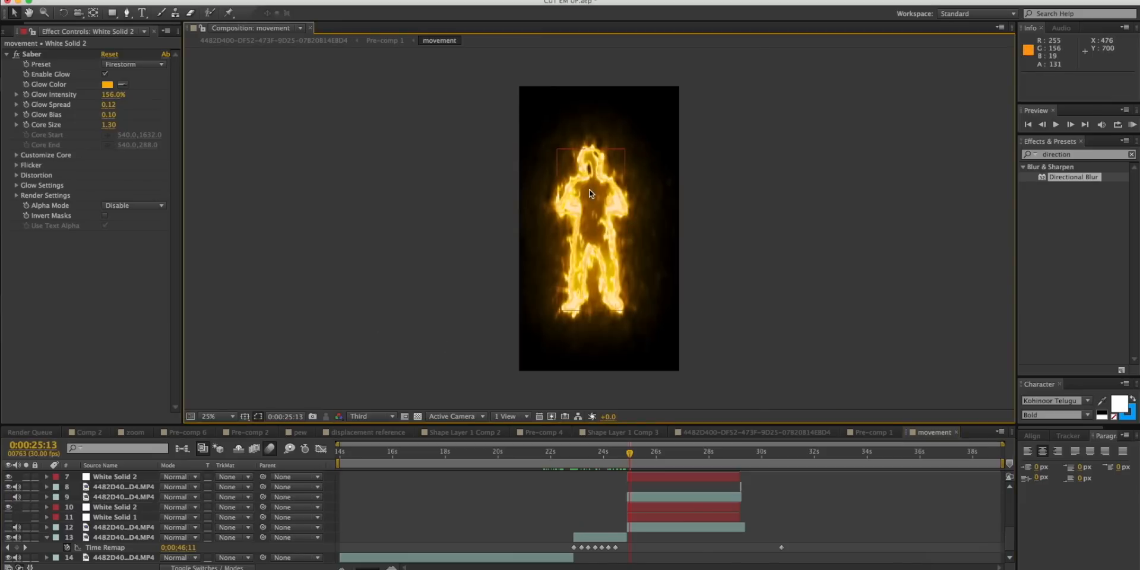
pyautogui.press('.')
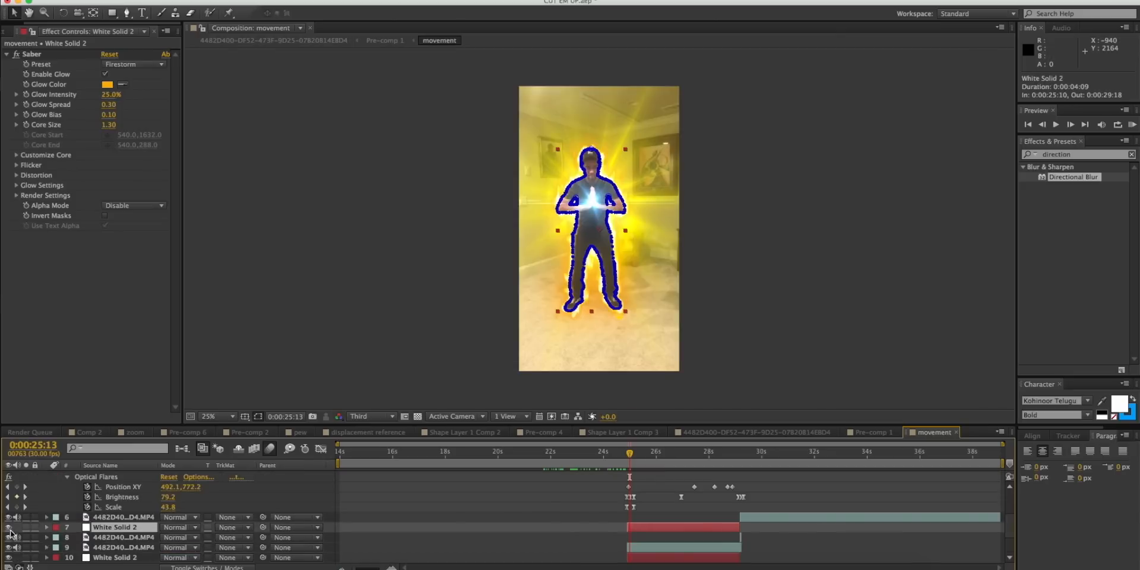
# - Hide and restore White Solid 2 on layer 7 to compare the frame with and without its Saber glow
pyautogui.click(9, 528)
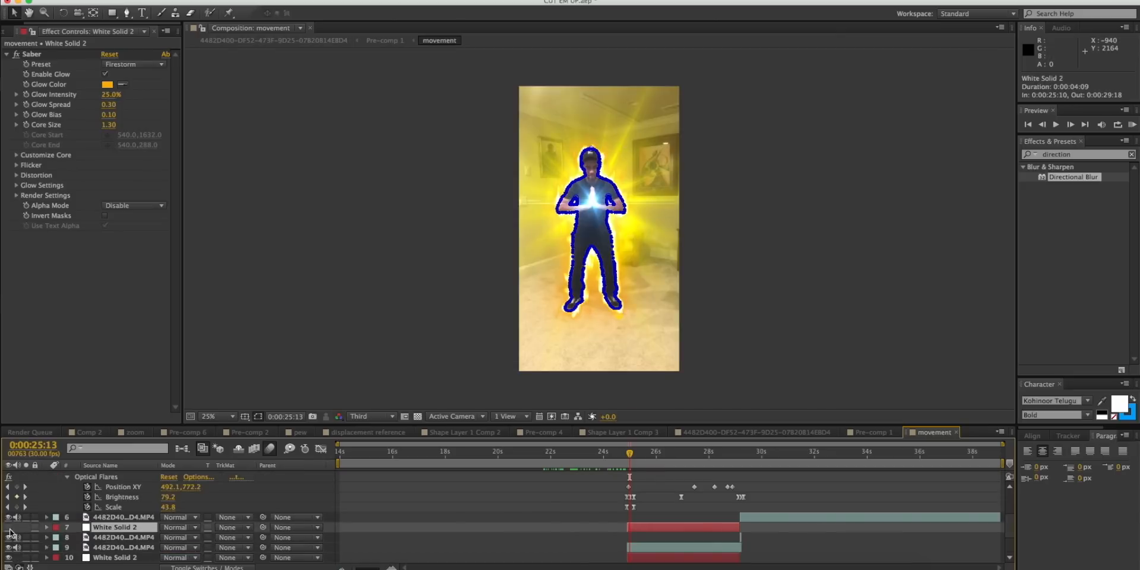
pyautogui.click(338, 369)
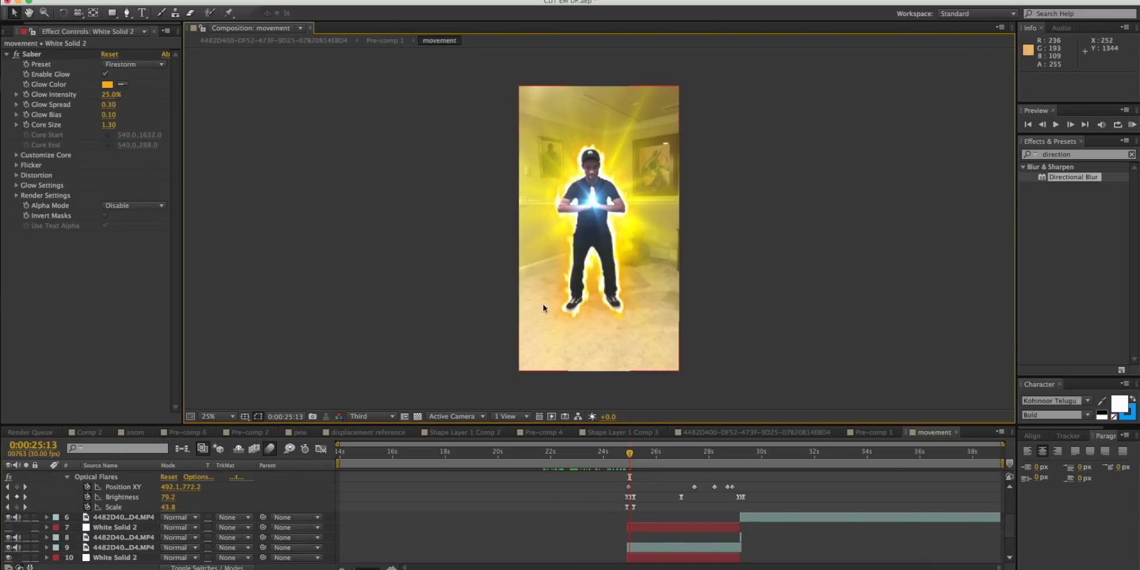
pyautogui.click(9, 528)
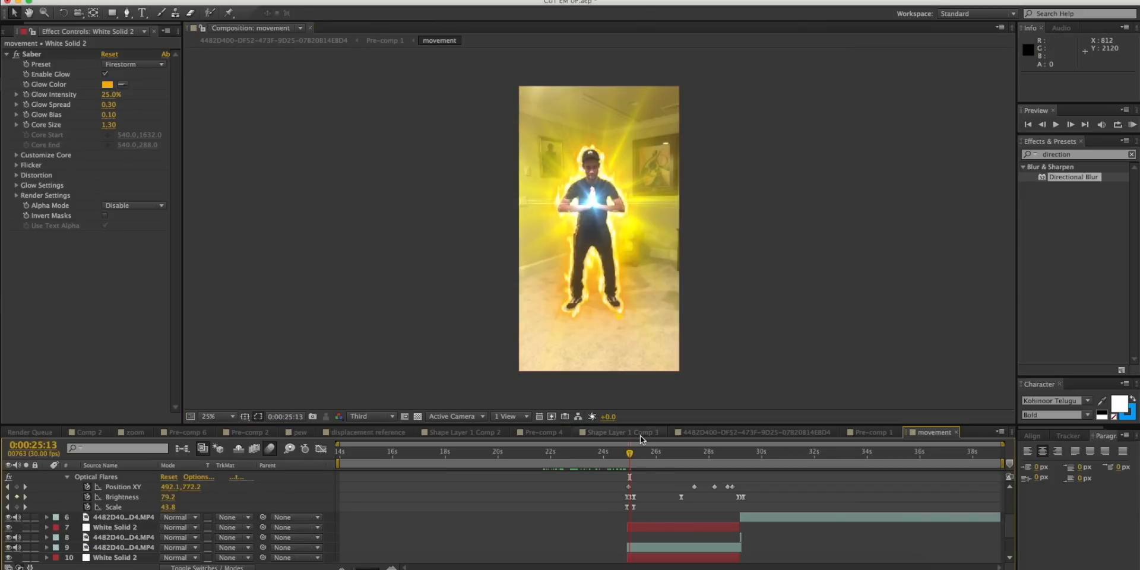
# - Show the Saber settings of the AMATEURS 3 Outlines layer and toggle White Solid 3's Optical Flares effect
pyautogui.scroll(3, 640, 527)
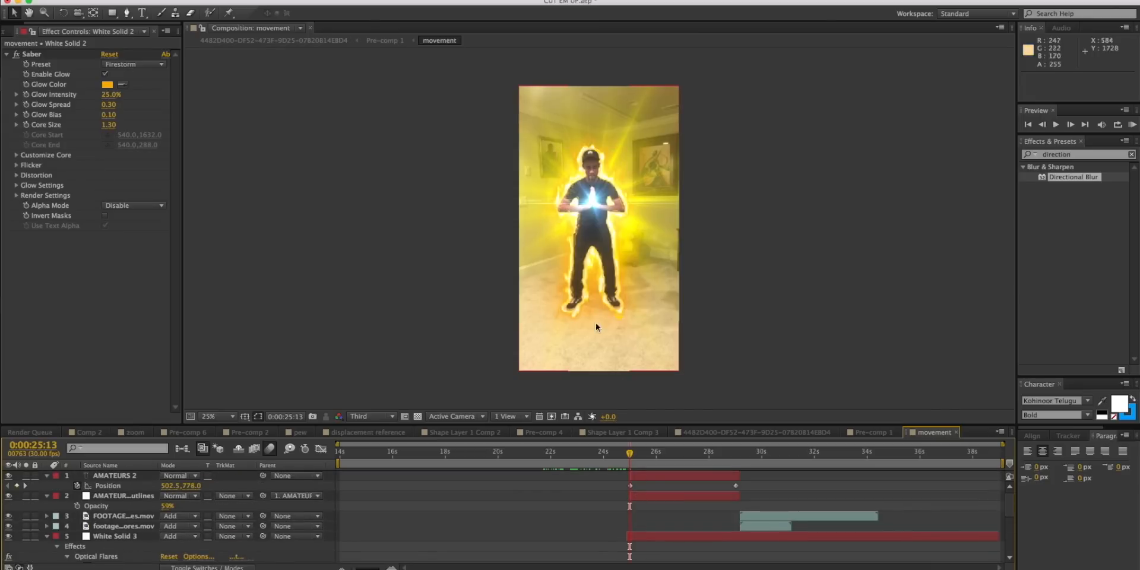
pyautogui.click(642, 496)
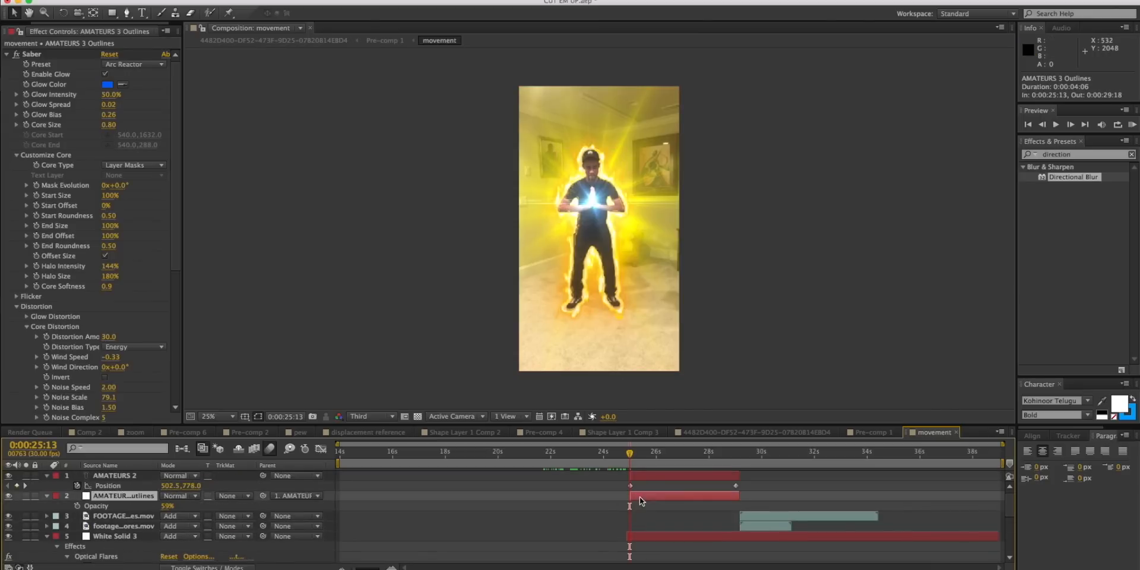
pyautogui.click(641, 537)
pyautogui.click(17, 58)
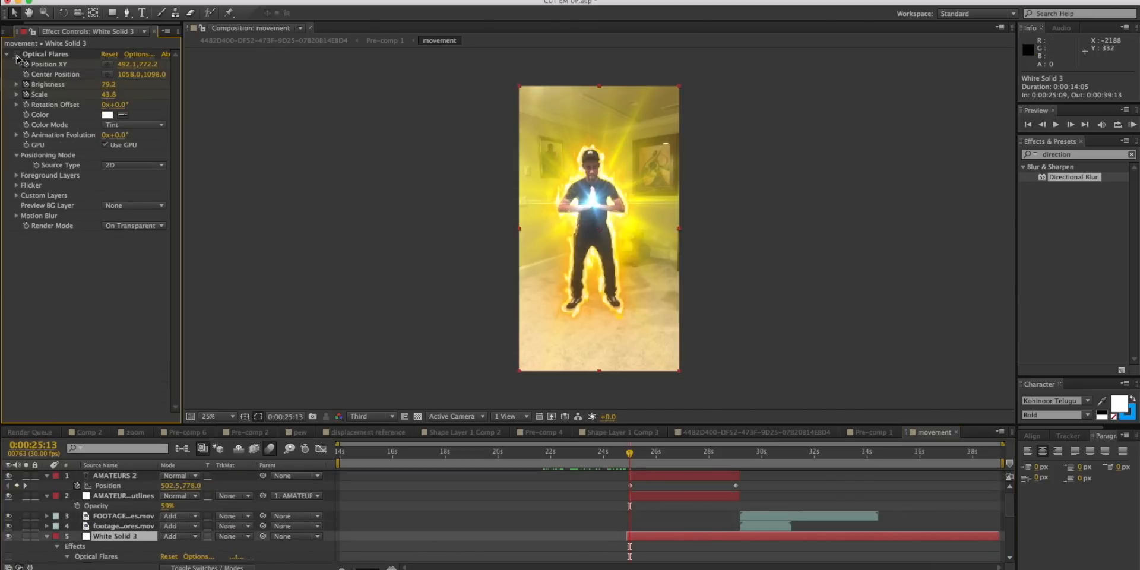
# - Move to 0:00:30:02 and inspect the bullet impact sparks and spark blast footage on layers 3 and 4
pyautogui.click(664, 455)
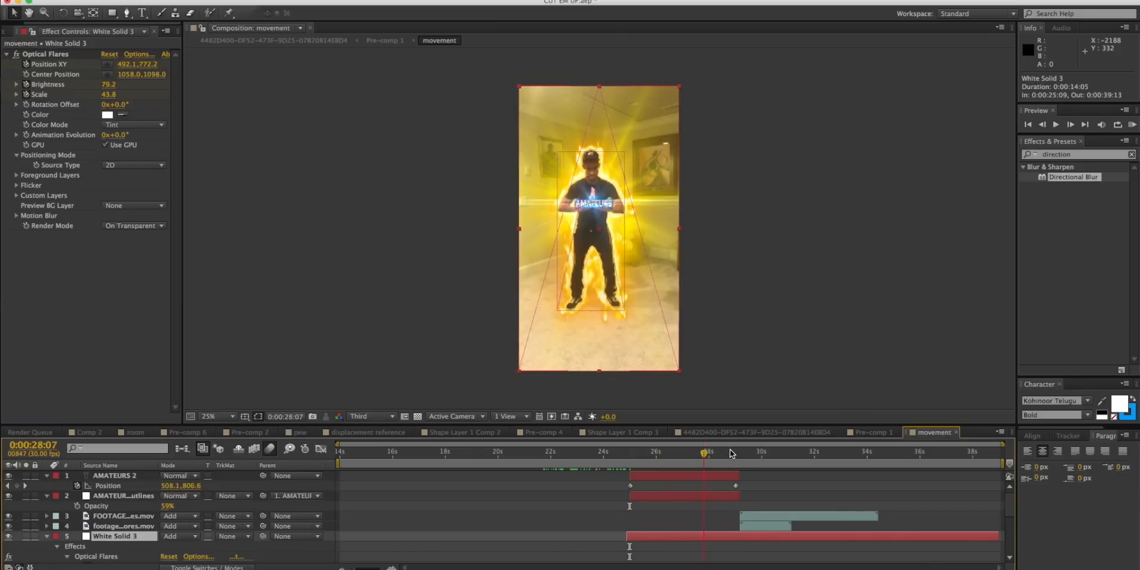
pyautogui.click(753, 464)
pyautogui.click(753, 517)
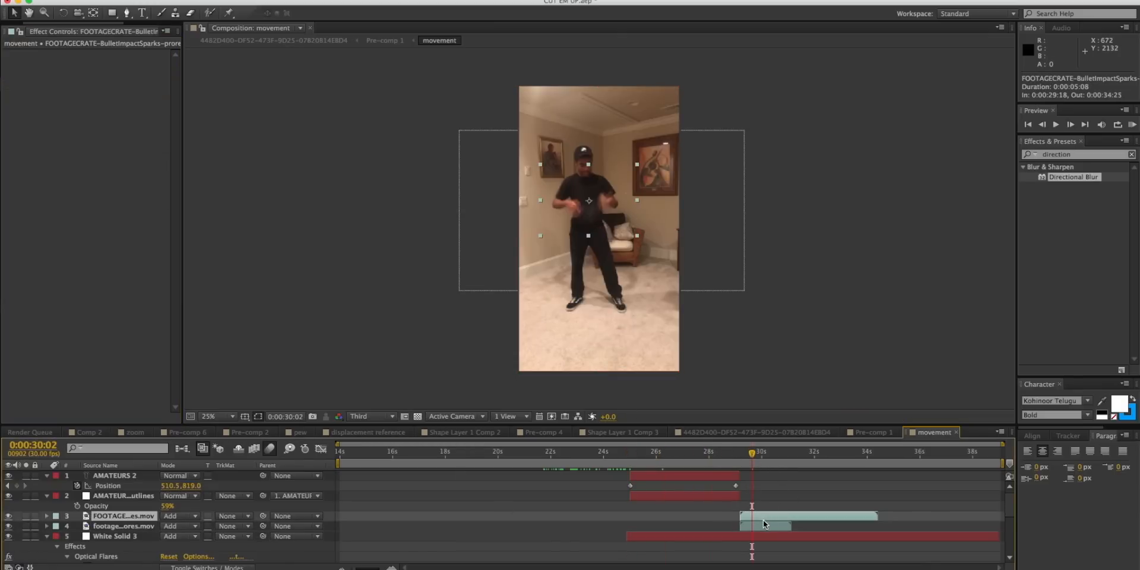
pyautogui.click(765, 524)
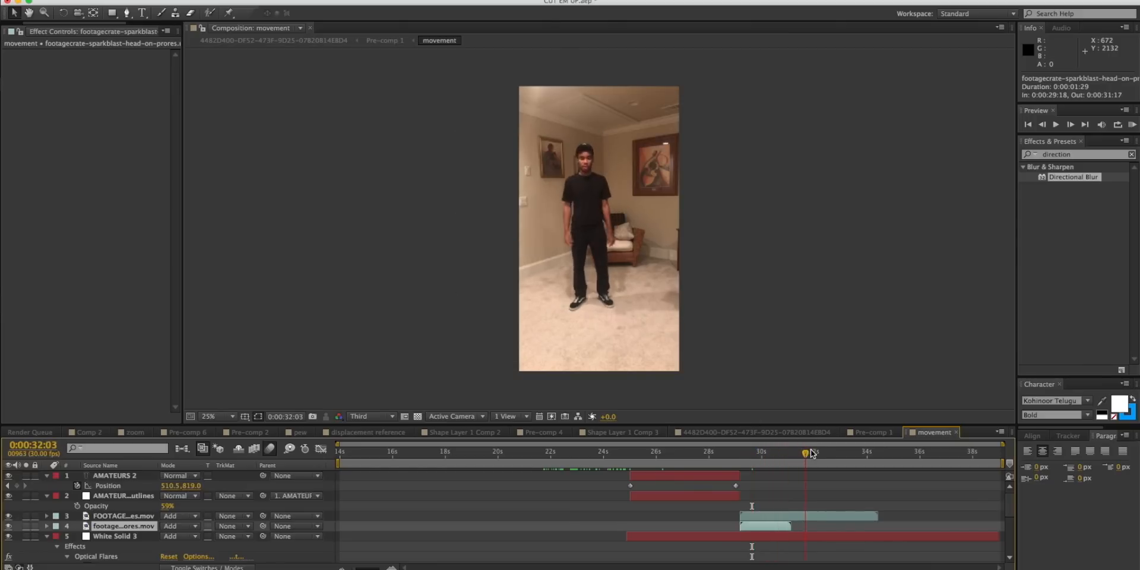
# - Go back to 0:00:15:26 and look over the movement composition's layers
pyautogui.moveTo(812, 453); pyautogui.dragTo(376, 479)
pyautogui.scroll(-2, 561, 484)
pyautogui.scroll(2, 562, 483)
pyautogui.scroll(-1, 656, 462)
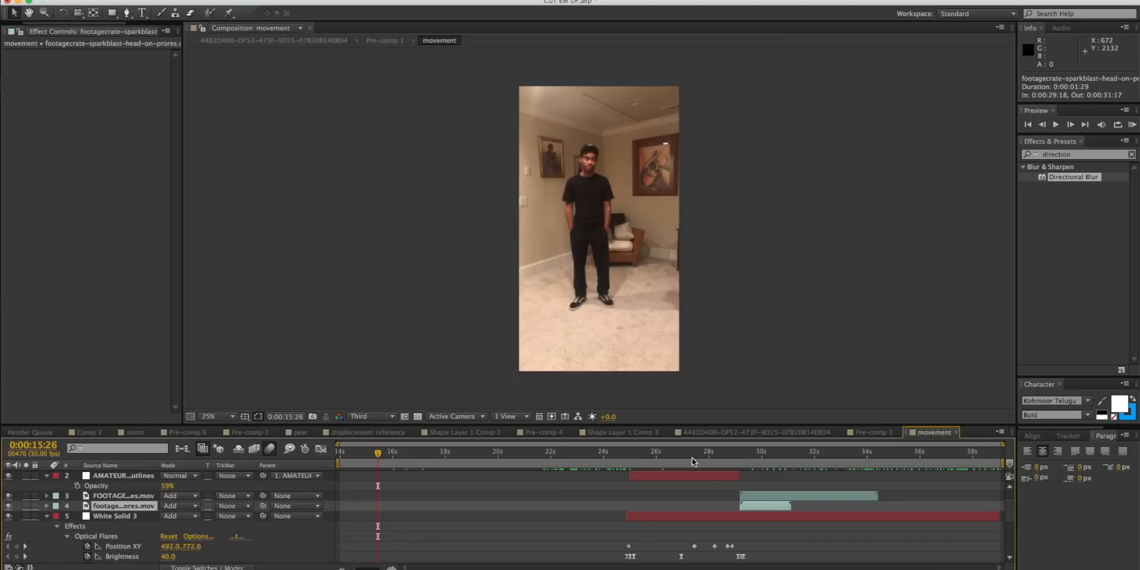
# - Step to the flash at 0:00:29:19 and examine the spark blast frame up close
pyautogui.click(738, 455)
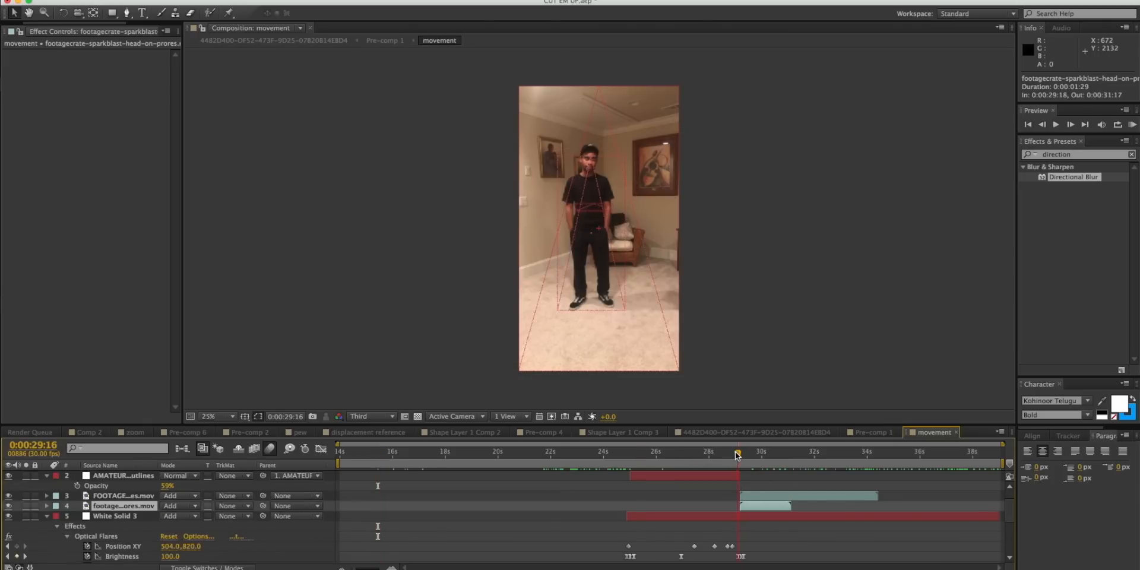
pyautogui.press('pageup')
pyautogui.press('pageup')
pyautogui.press('pageup')
pyautogui.press('pageup')
pyautogui.moveTo(738, 455); pyautogui.dragTo(742, 455)
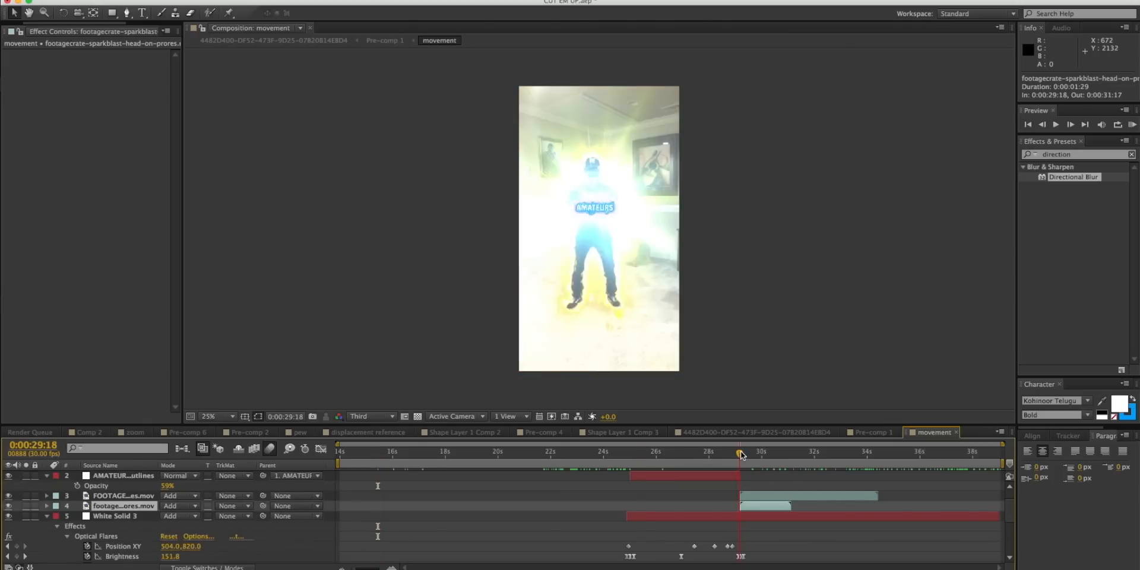
pyautogui.scroll(5, 615, 327)
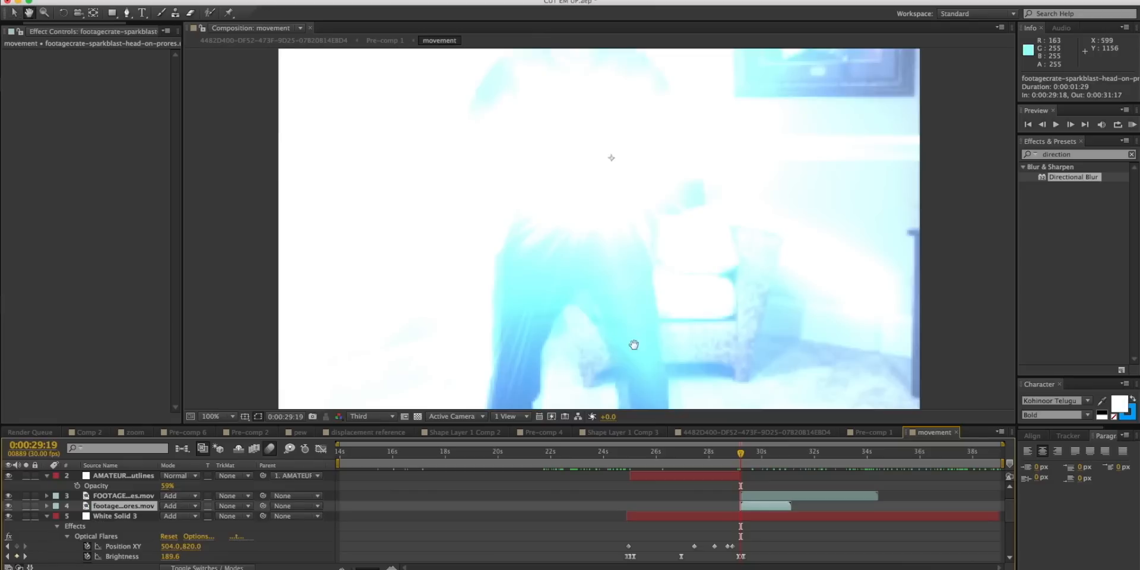
pyautogui.press('v')
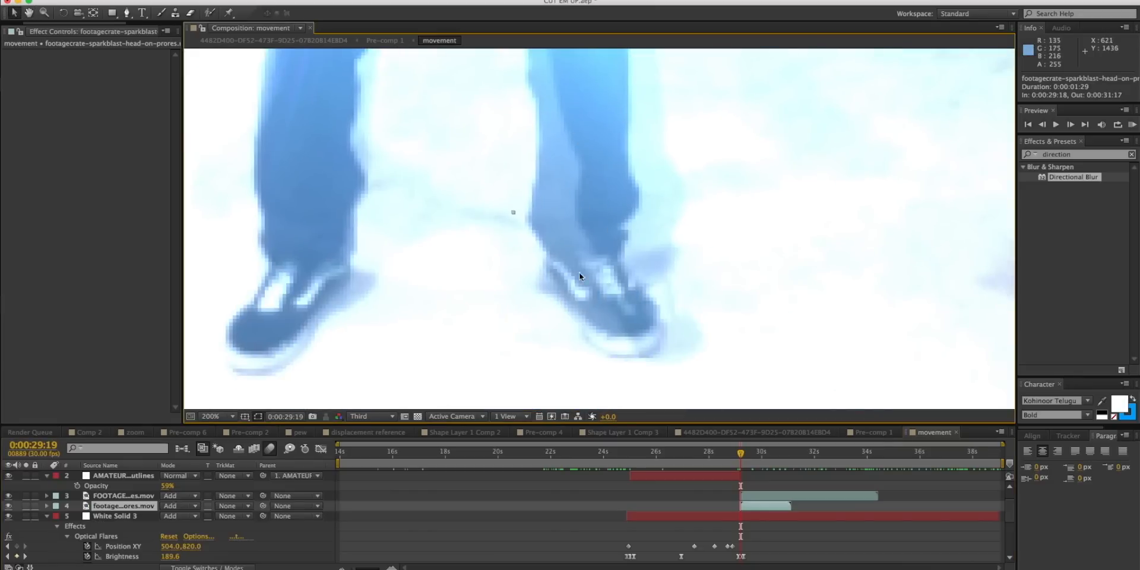
# - Fit more of the movement frame in view and check the footage after the flash at 0:00:29:24 and 0:00:33:14
pyautogui.scroll(-4, 625, 291)
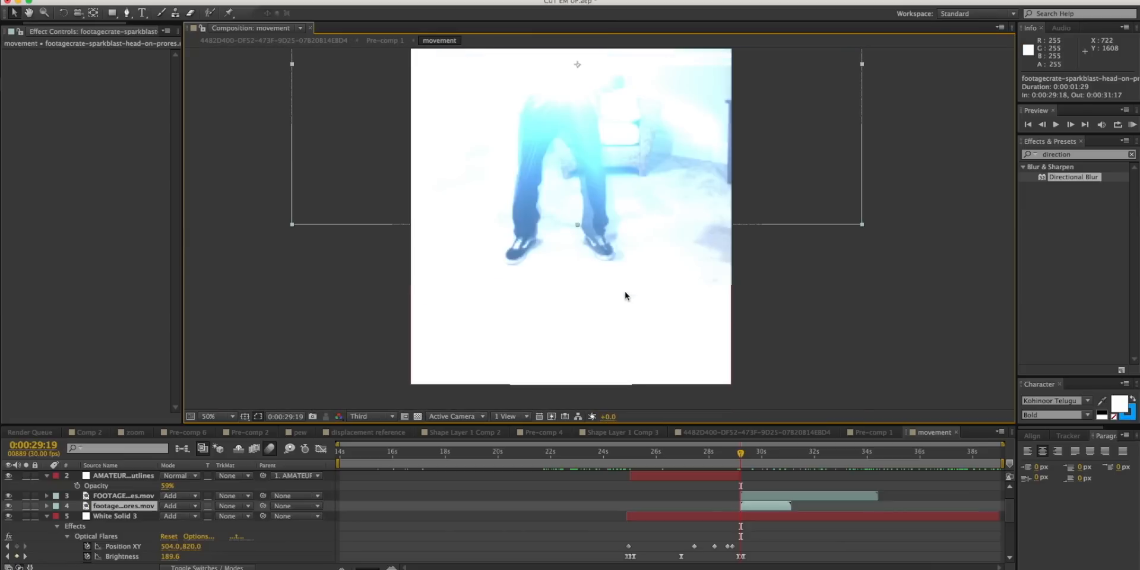
pyautogui.moveTo(744, 455); pyautogui.dragTo(749, 456)
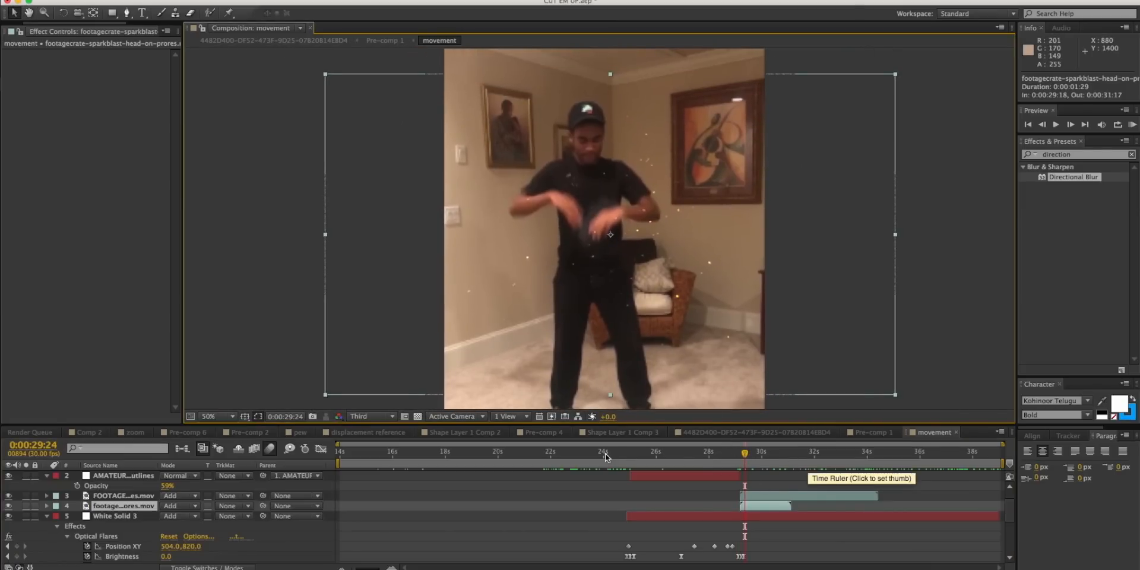
pyautogui.moveTo(853, 455); pyautogui.dragTo(842, 455)
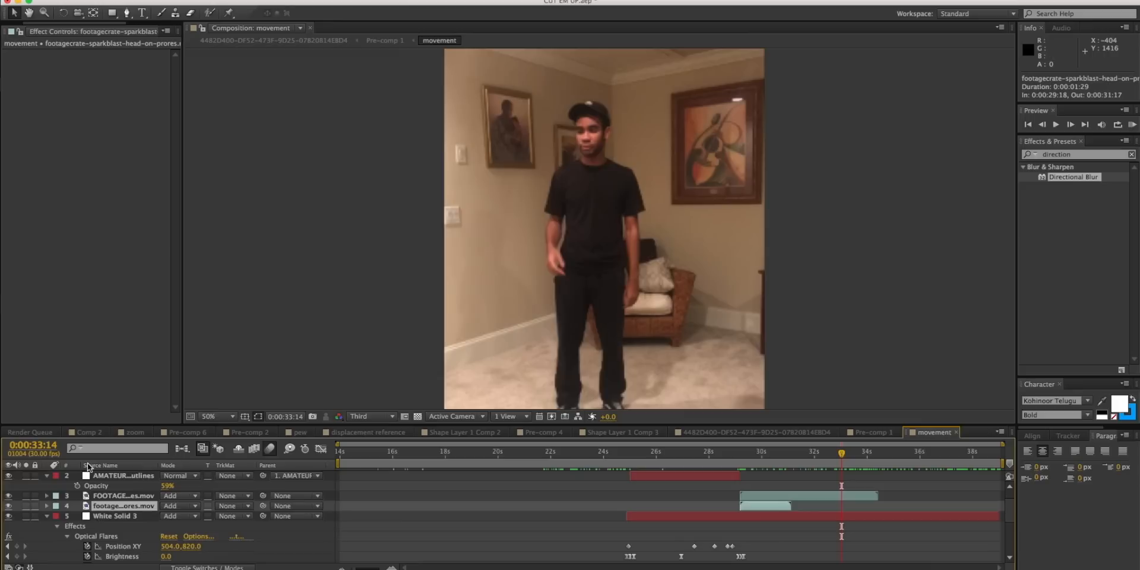
# - Open Pre-comp 1, reveal the movement layer's Position and Scale keyframes, and go through the word layers up to 0:00:26:16
pyautogui.click(871, 433)
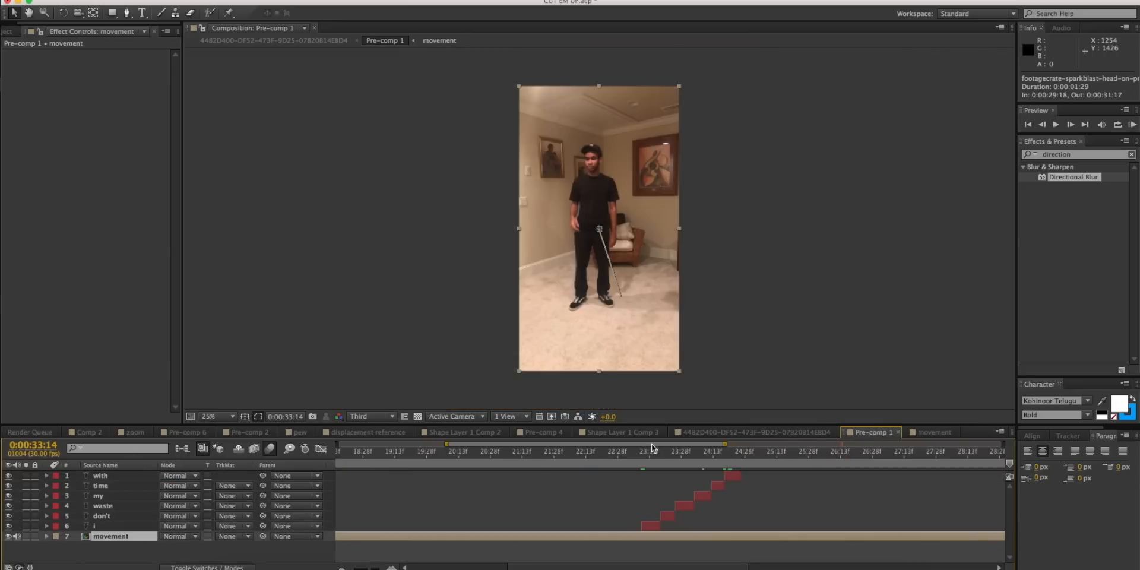
pyautogui.moveTo(643, 457)
pyautogui.mouseDown()
pyautogui.moveTo(580, 455)
pyautogui.moveTo(646, 453)
pyautogui.mouseUp()
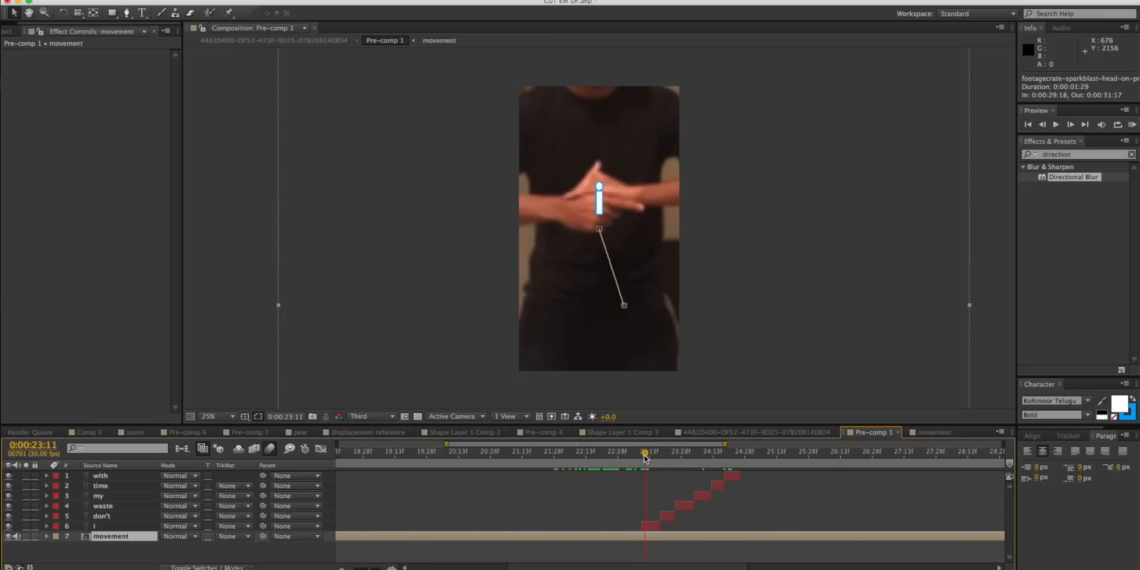
pyautogui.moveTo(644, 452); pyautogui.dragTo(640, 457)
pyautogui.press('u')
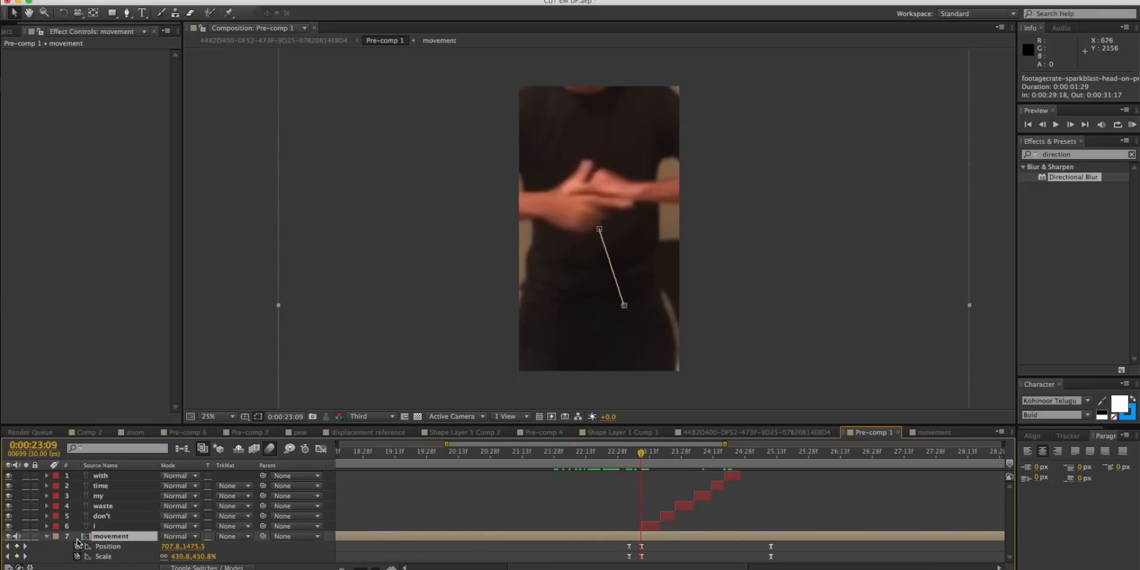
pyautogui.moveTo(642, 456); pyautogui.dragTo(847, 452)
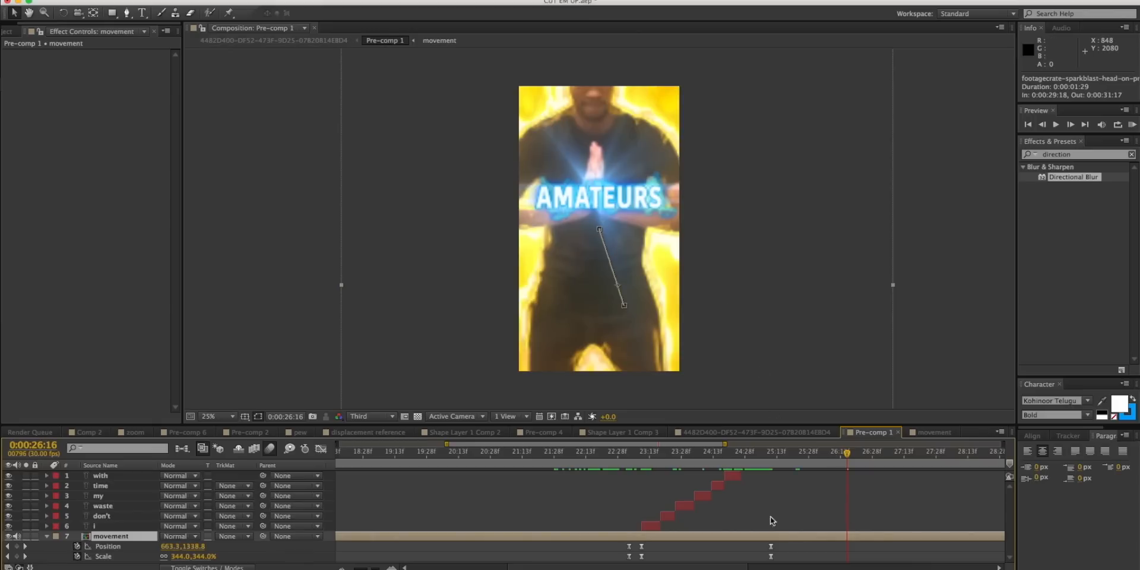
# - Open the nested movement composition and show Create Masks from Text for AMATEURS 2 and the Saber preset of AMATEURS 3 Outlines
pyautogui.doubleClick(561, 209)
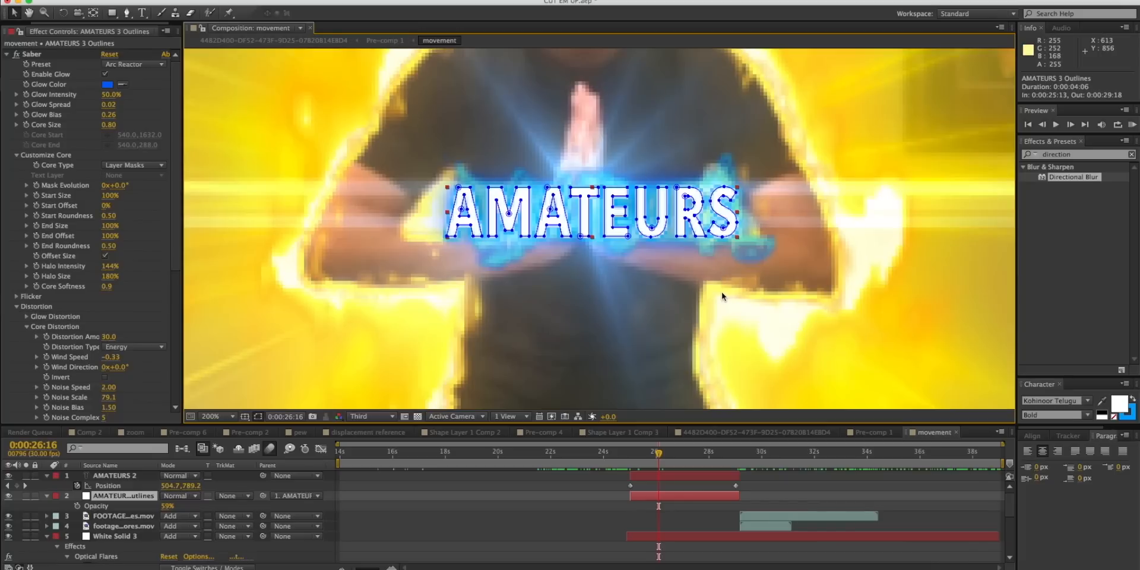
pyautogui.rightClick(661, 475)
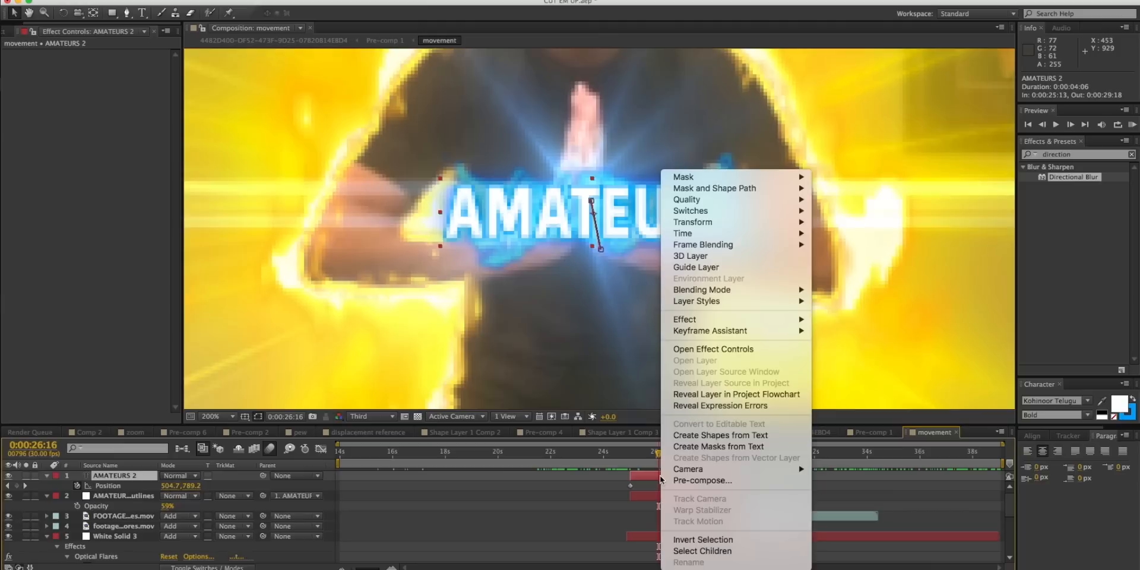
pyautogui.click(698, 447)
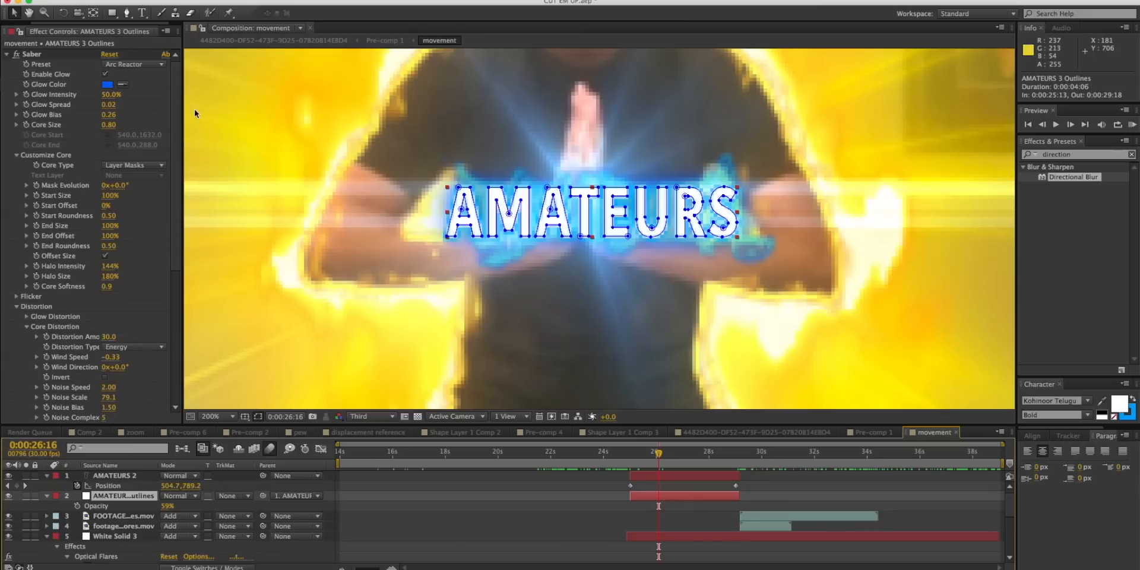
pyautogui.click(139, 66)
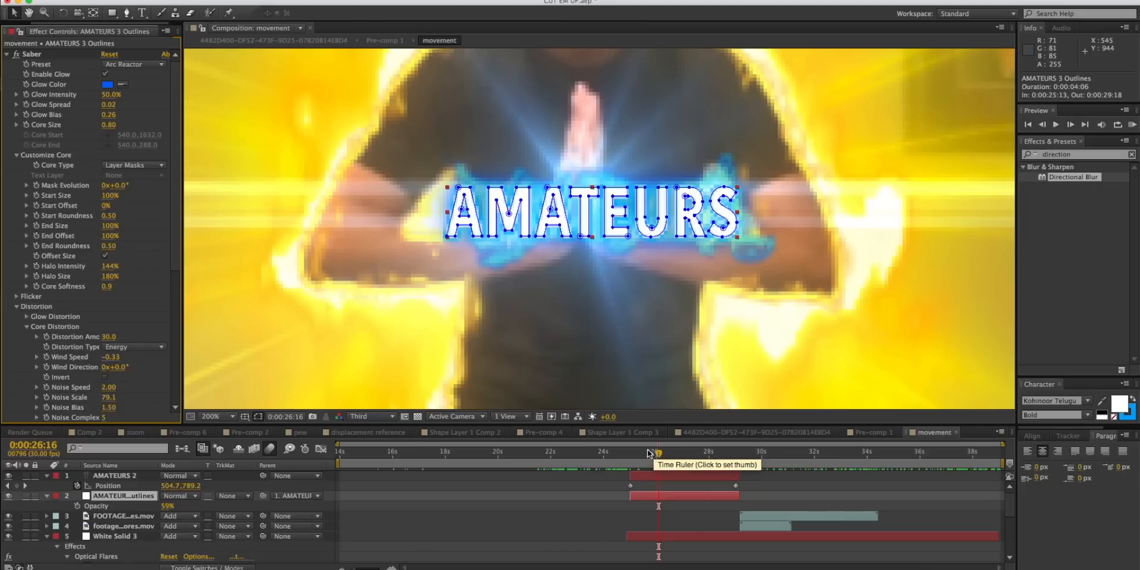
# - Open the recent project Please dont crash again_1.aep
pyautogui.click(105, 1)
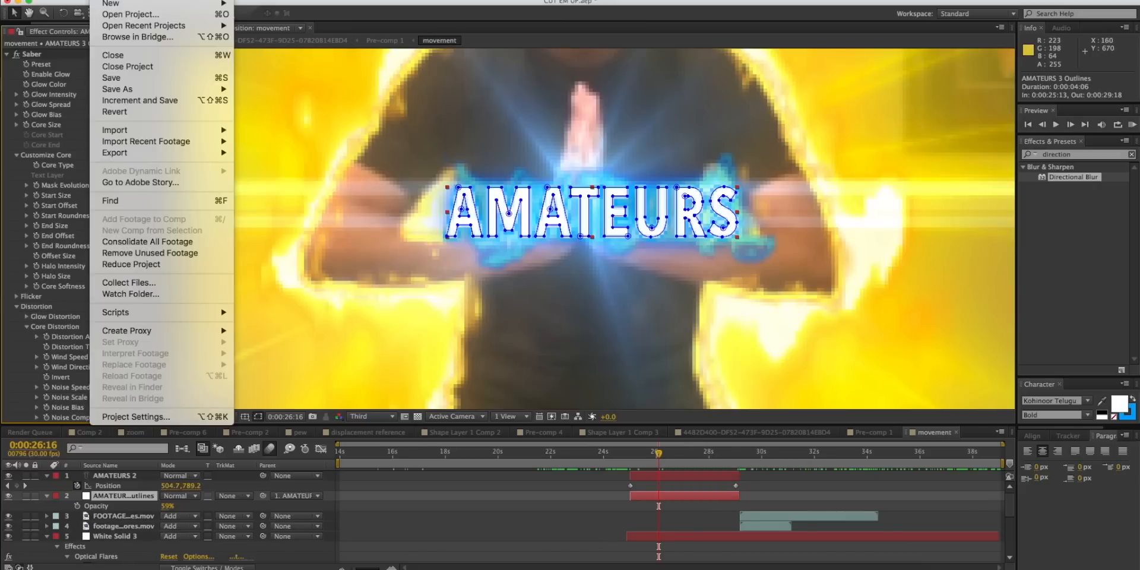
pyautogui.moveTo(148, 25)
pyautogui.click(333, 37)
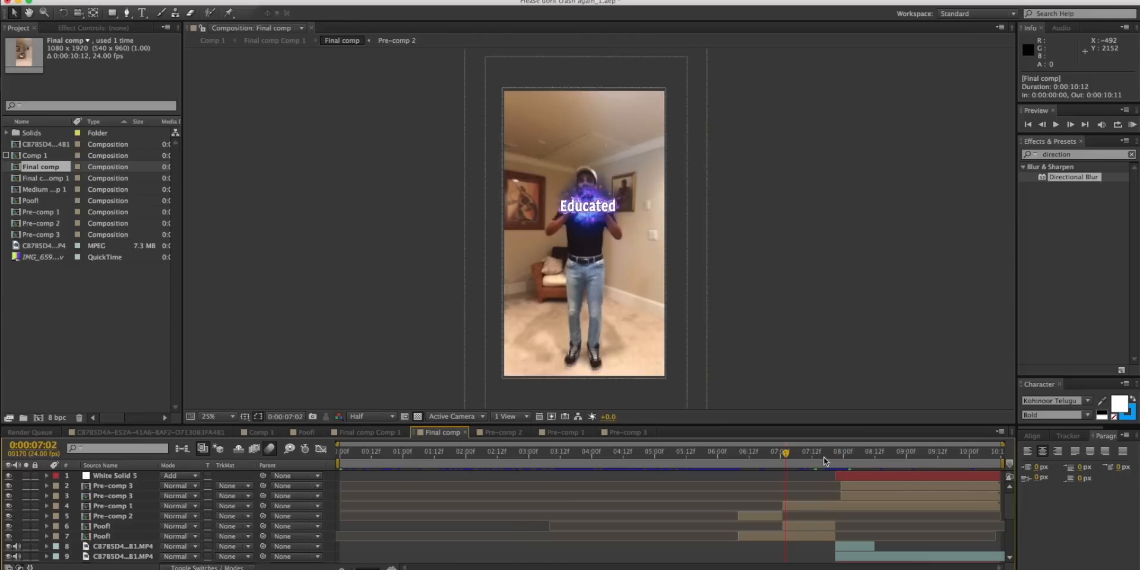
# - Go through Final comp from the Educated text to 0:00:08:07 and examine the RICH KID text, body glow and energy rings up close
pyautogui.moveTo(825, 457)
pyautogui.mouseDown()
pyautogui.moveTo(854, 456)
pyautogui.moveTo(839, 459)
pyautogui.mouseUp()
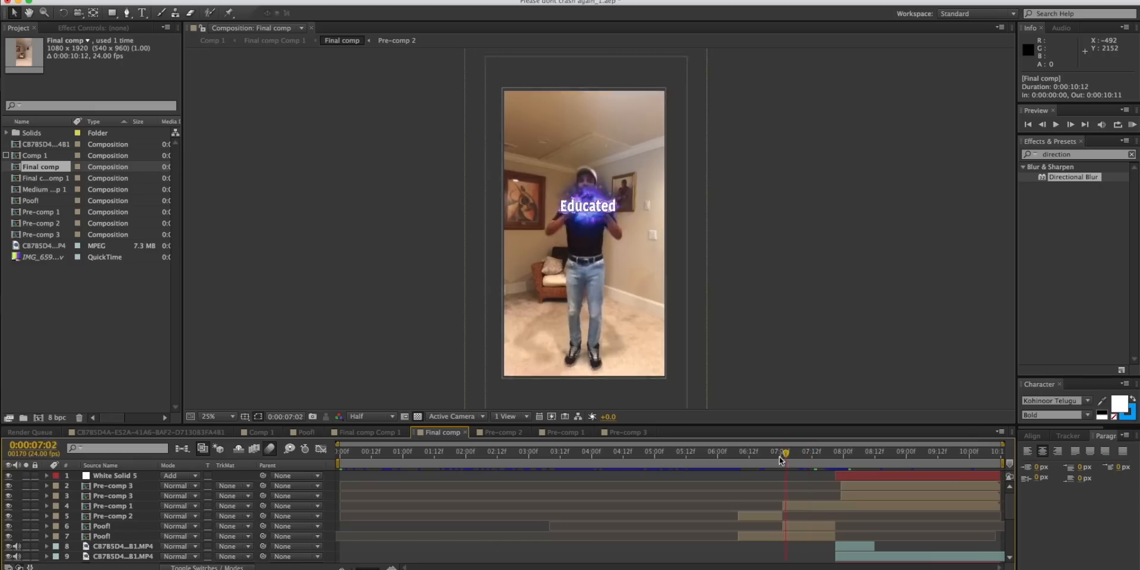
pyautogui.moveTo(781, 454); pyautogui.dragTo(832, 500)
pyautogui.moveTo(829, 454); pyautogui.dragTo(841, 455)
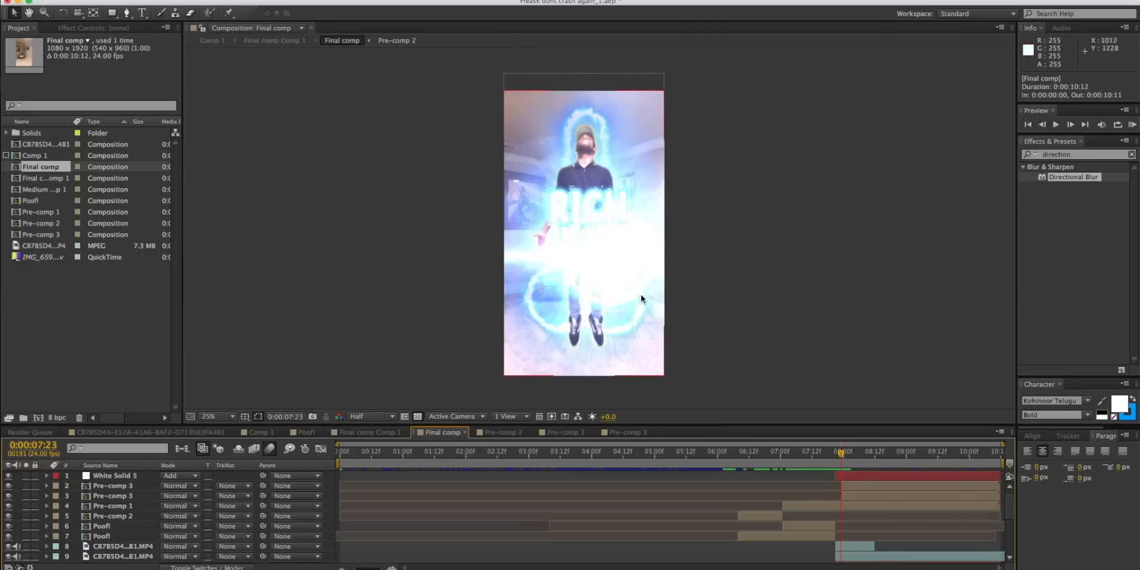
pyautogui.moveTo(842, 454); pyautogui.dragTo(862, 454)
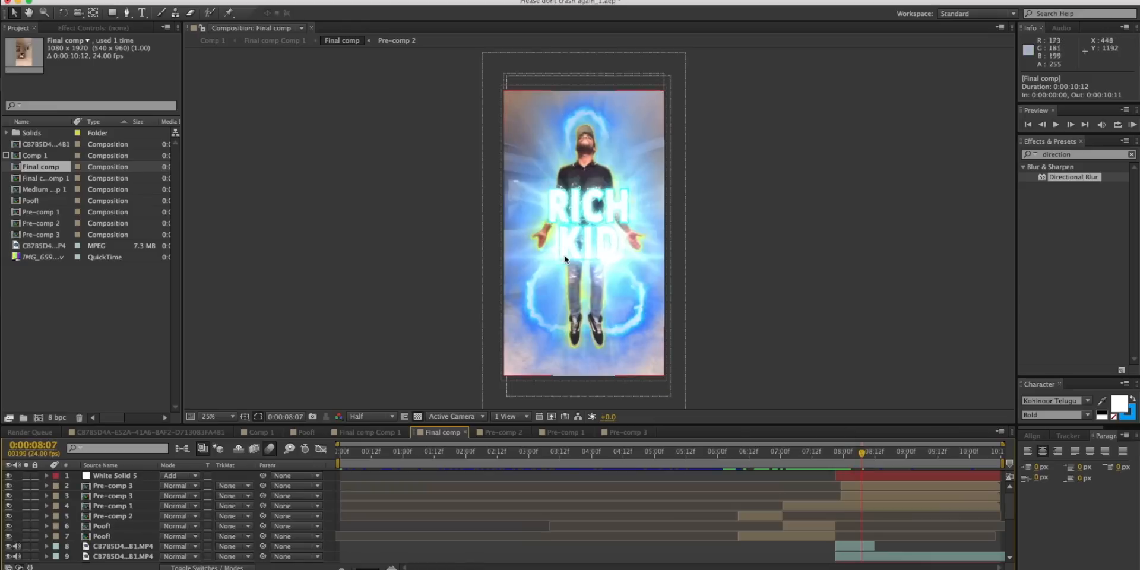
pyautogui.scroll(2, 603, 236)
pyautogui.scroll(-1, 602, 236)
pyautogui.moveTo(608, 248); pyautogui.dragTo(625, 327)
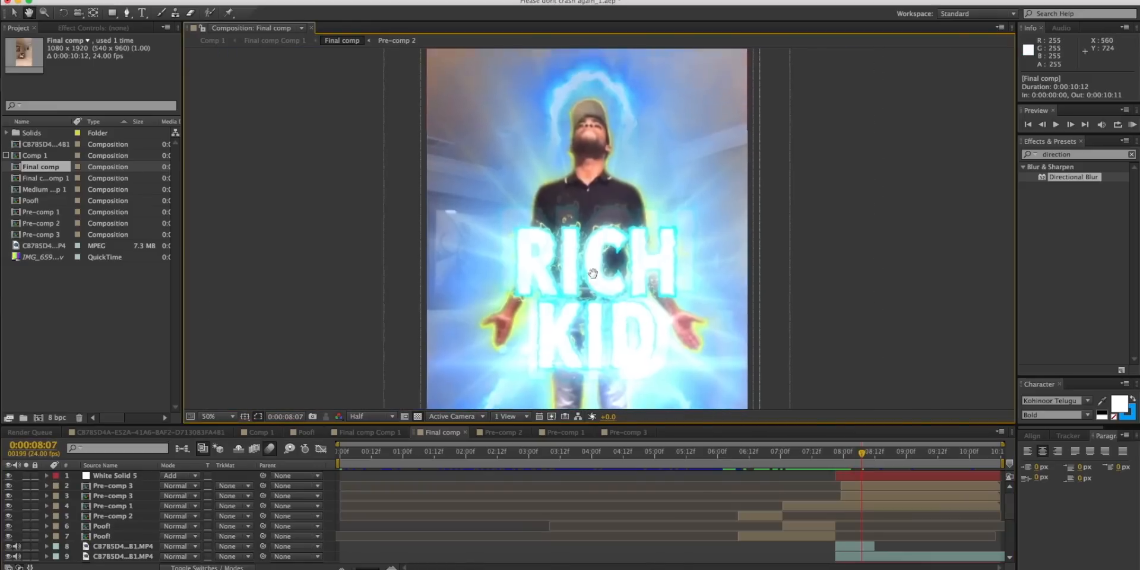
pyautogui.moveTo(593, 273); pyautogui.dragTo(573, 137)
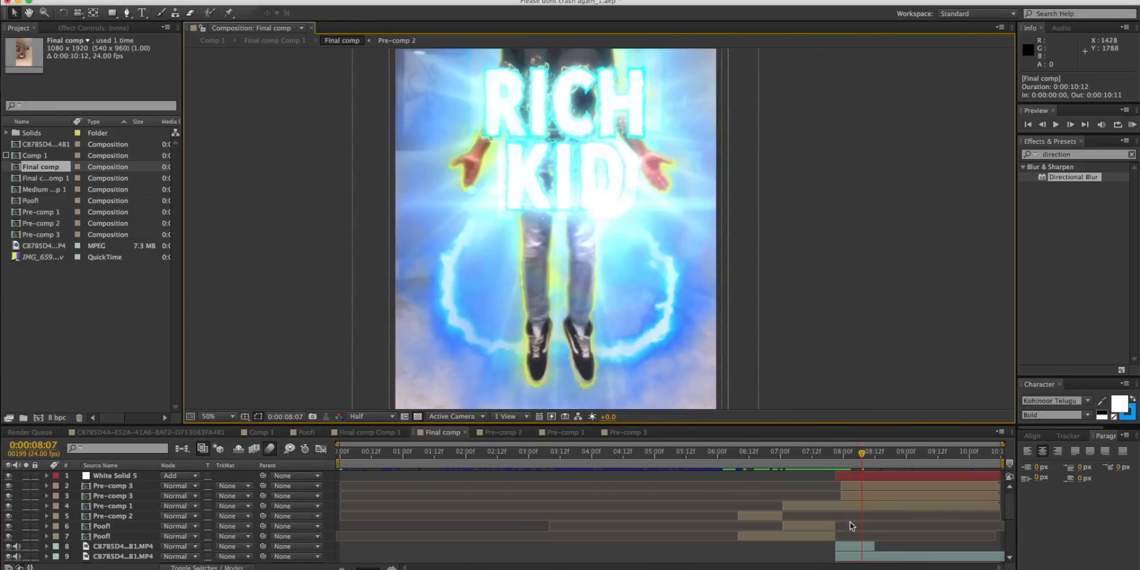
pyautogui.scroll(-1, 764, 329)
pyautogui.scroll(-5, 832, 514)
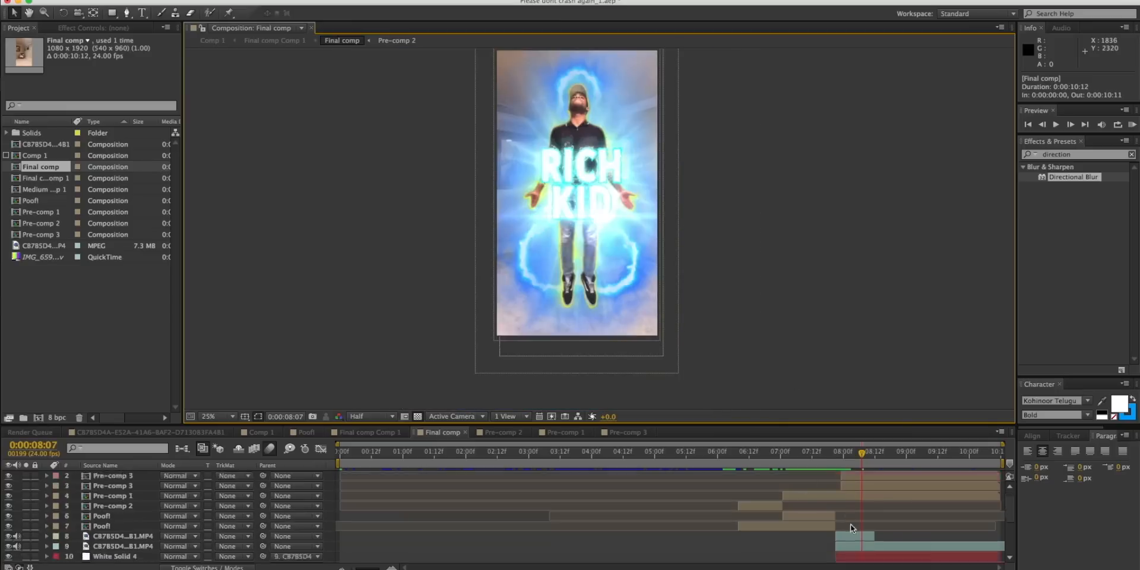
# - Hide the White Solid 1 layer that draws the energy outlines and check the RICH KID shot at 0:00:08:13
pyautogui.click(849, 518)
pyautogui.moveTo(585, 250); pyautogui.dragTo(600, 303)
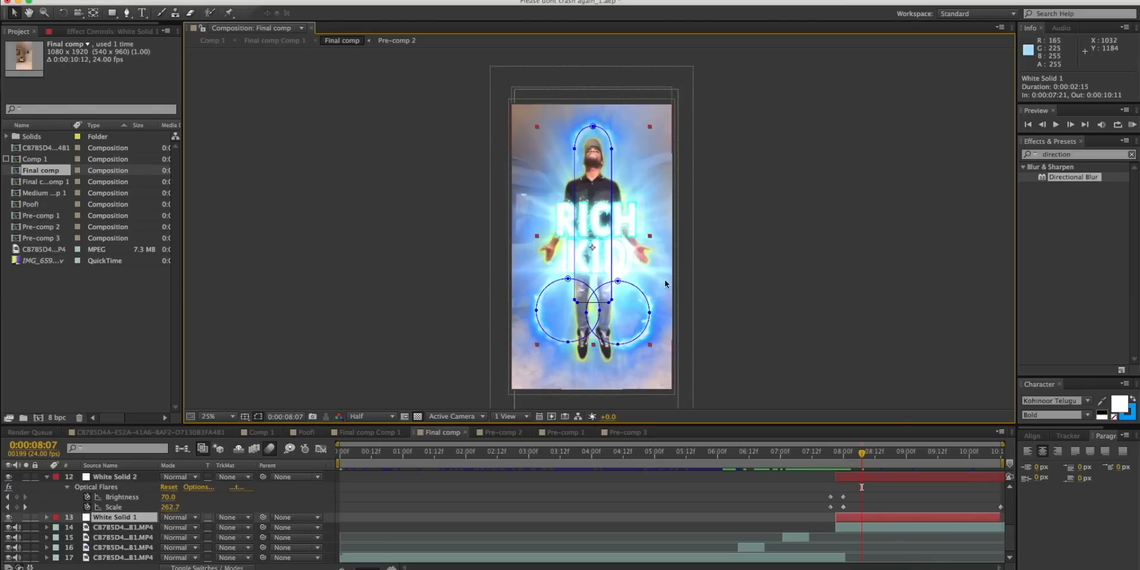
pyautogui.click(9, 518)
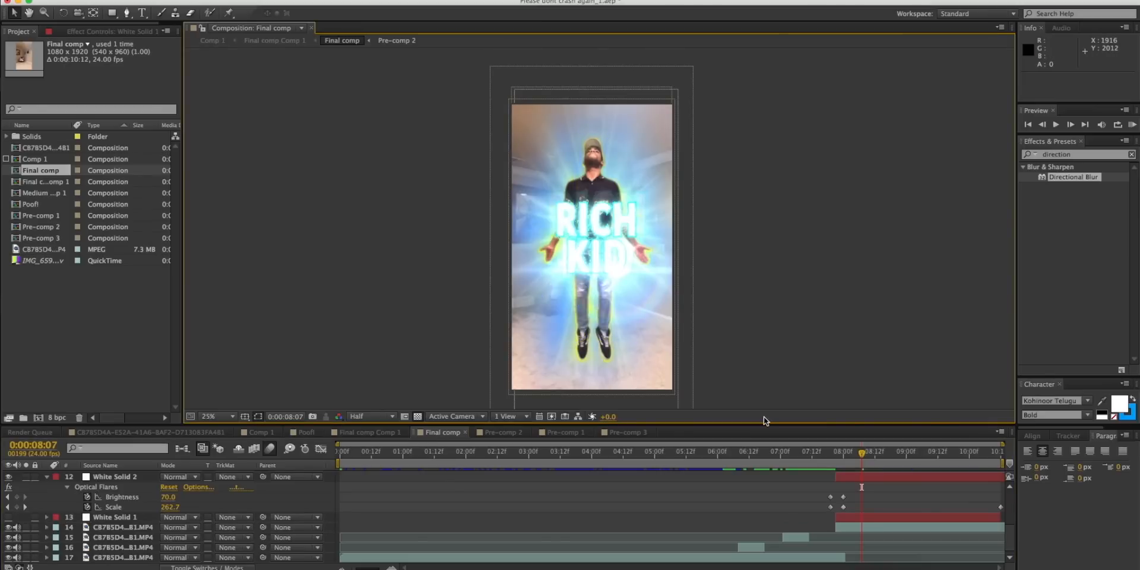
pyautogui.moveTo(834, 458); pyautogui.dragTo(876, 457)
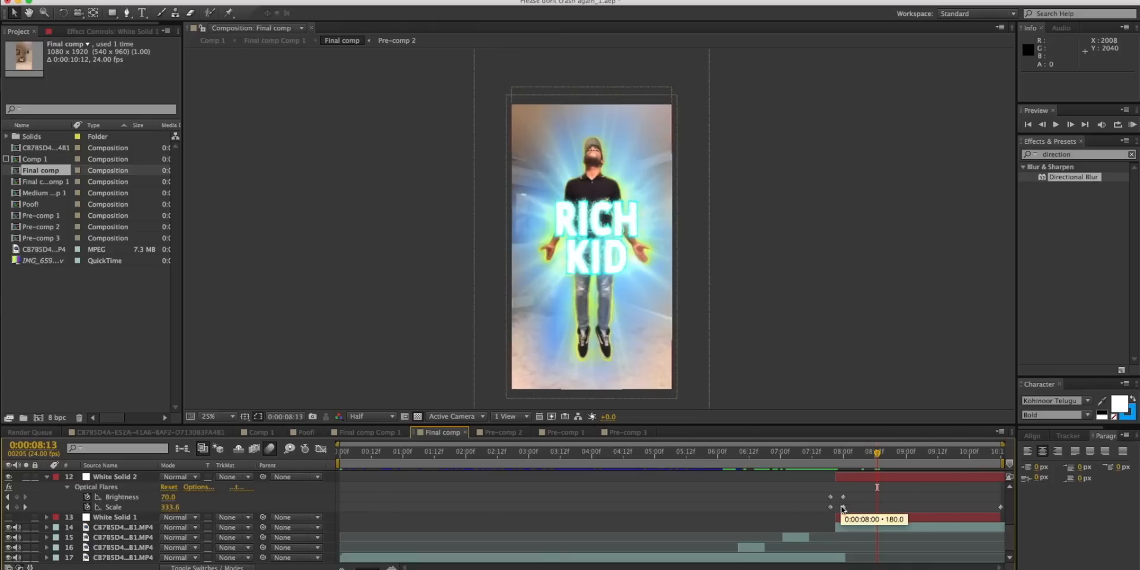
# - Move Final comp to 0:00:06:08, examine the JUNIOR text up close and select its Pre-comp 2 layer
pyautogui.click(725, 464)
pyautogui.moveTo(726, 467); pyautogui.dragTo(741, 455)
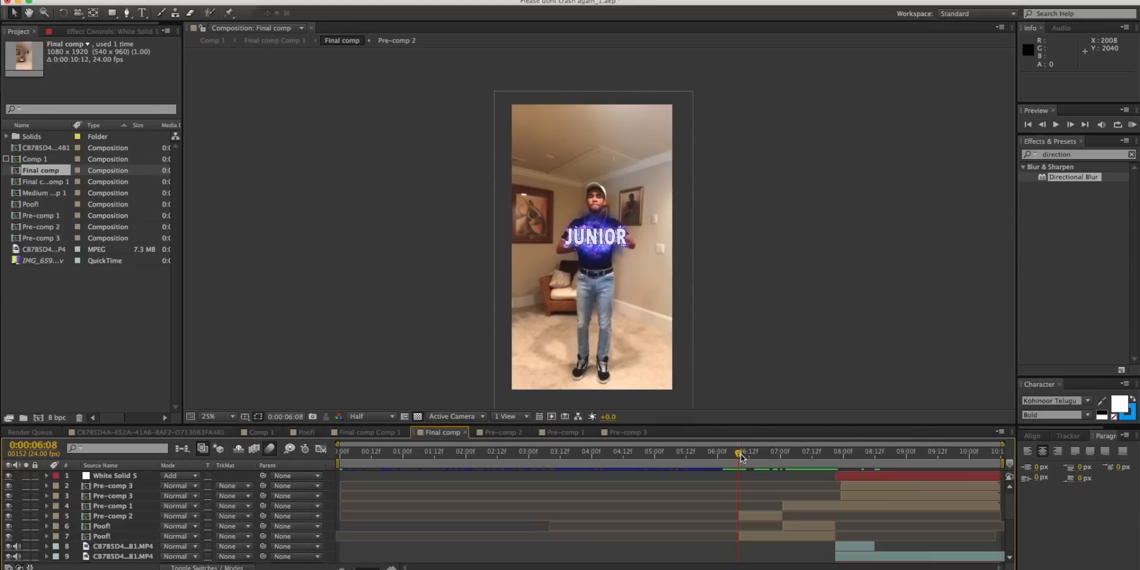
pyautogui.scroll(2, 657, 279)
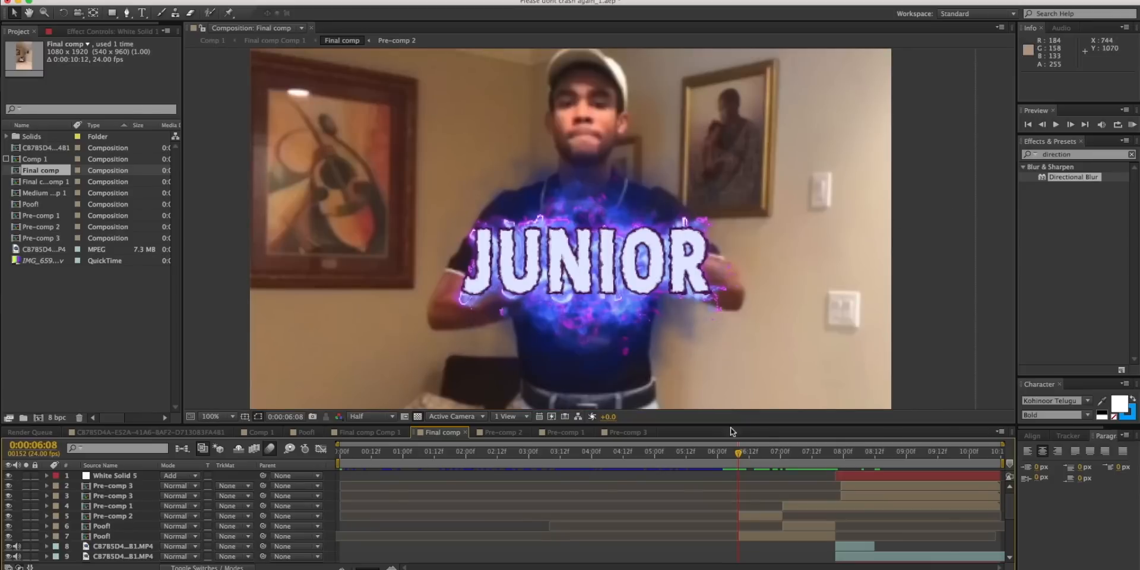
pyautogui.click(746, 516)
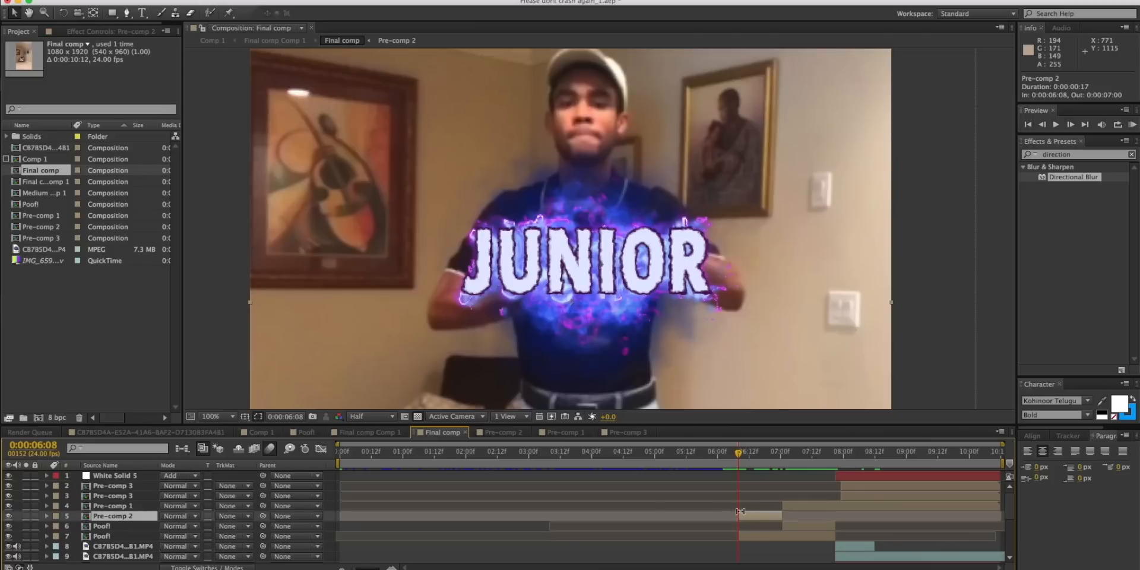
# - Open the Poof! composition from layer 6, turn off the transparency grid and view the smoke burst at 0:00:02:04
pyautogui.click(107, 526)
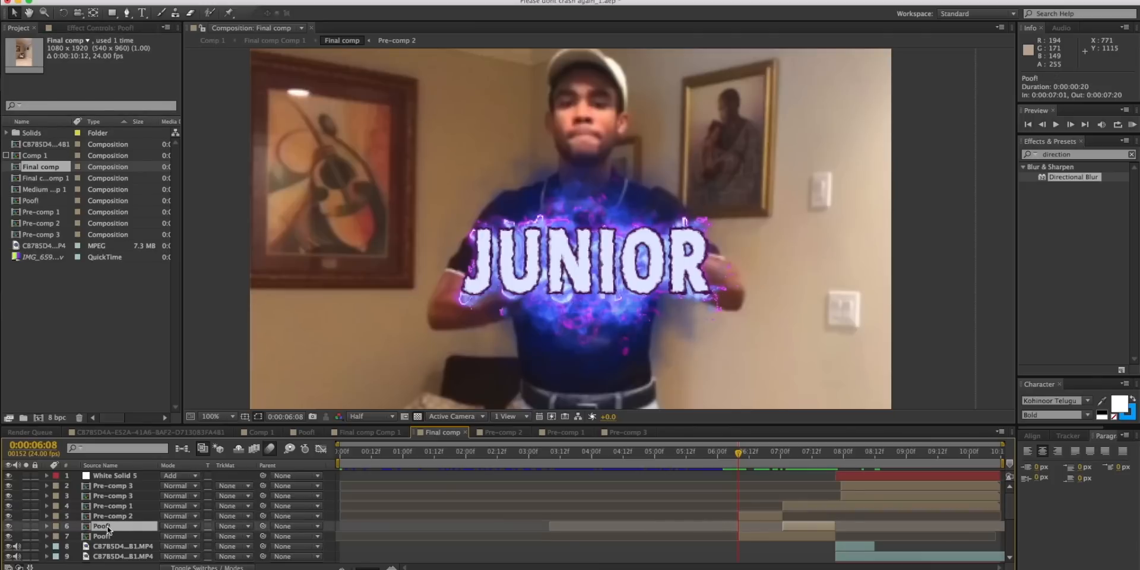
pyautogui.doubleClick(107, 526)
pyautogui.scroll(3, 603, 213)
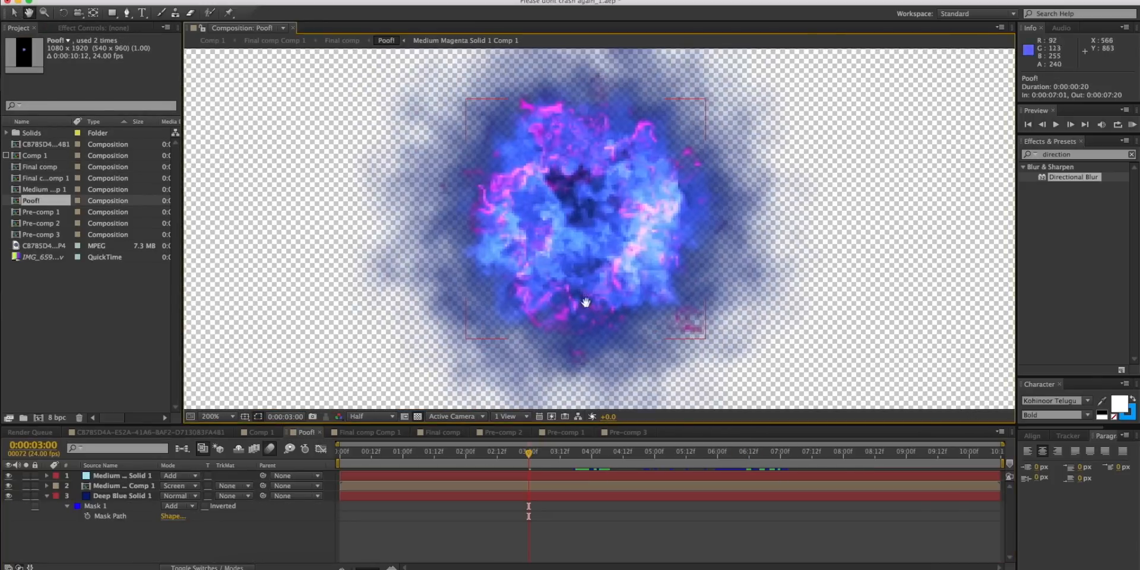
pyautogui.click(419, 416)
pyautogui.scroll(-1, 607, 244)
pyautogui.scroll(1, 608, 245)
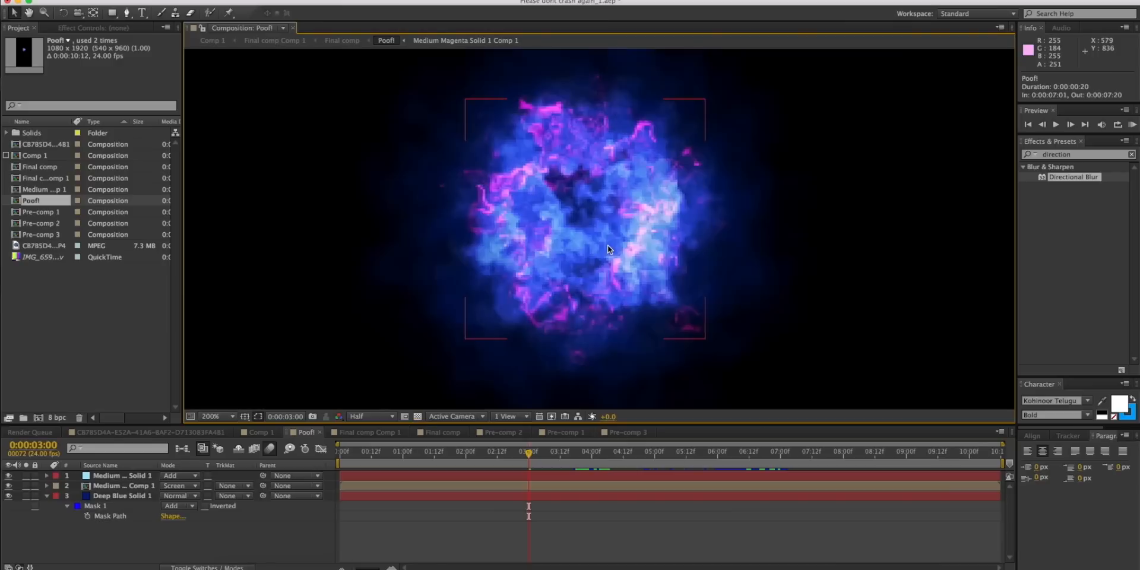
pyautogui.moveTo(530, 453); pyautogui.dragTo(451, 454)
pyautogui.click(477, 450)
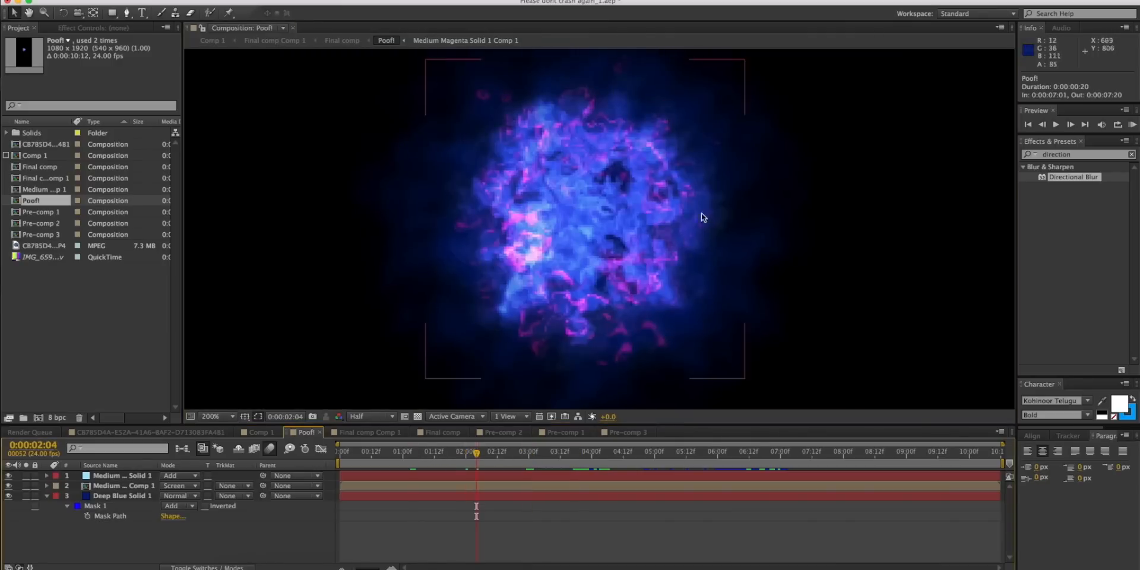
# - Inspect the Turbulent Displace settings of Deep Blue Solid 1 and the effects on the other two Poof! layers
pyautogui.click(497, 496)
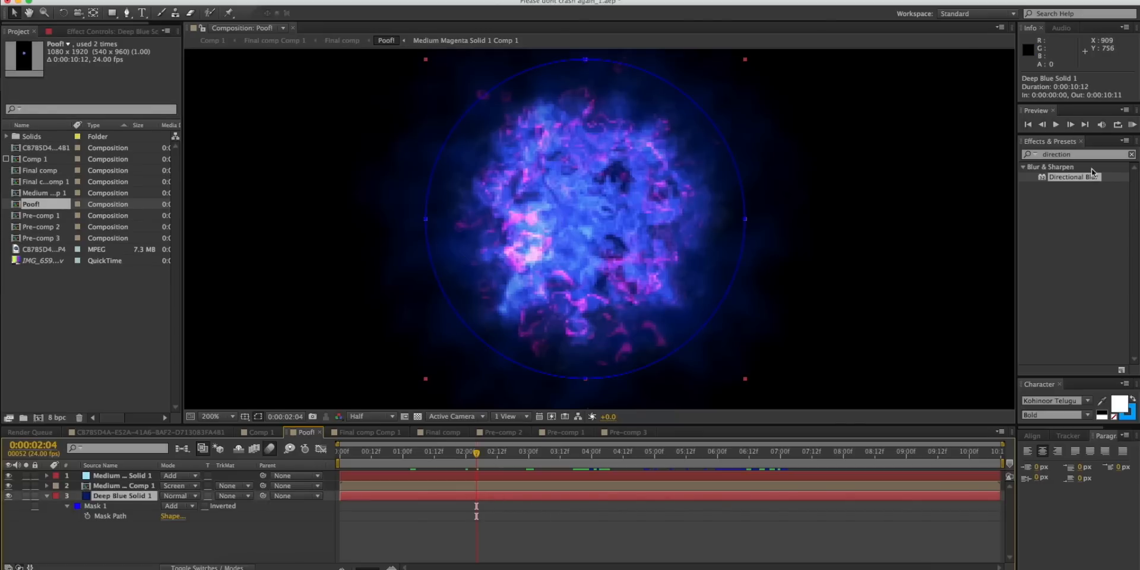
pyautogui.click(100, 32)
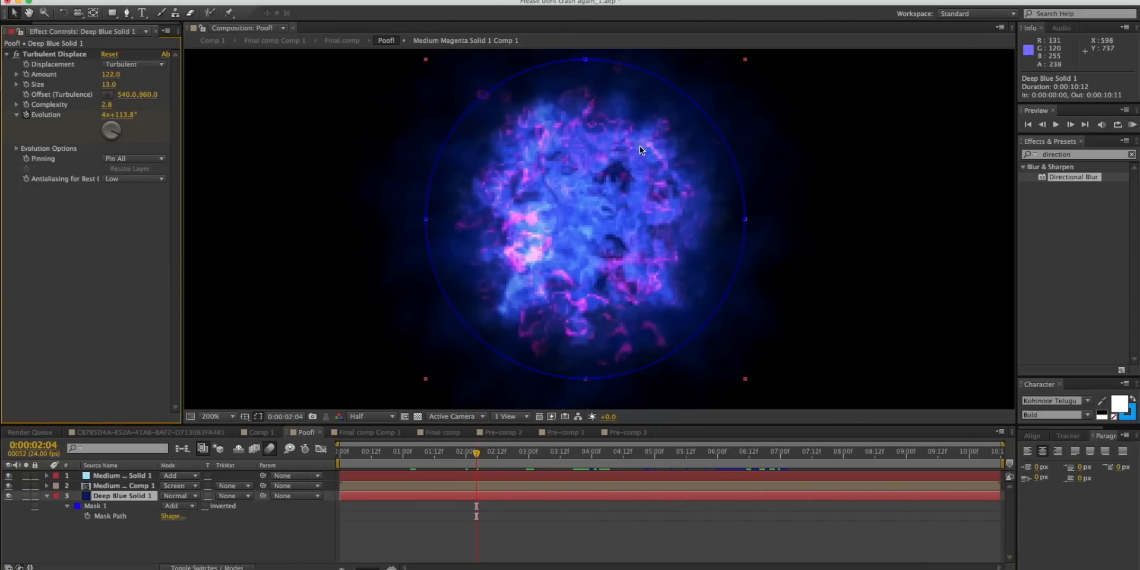
pyautogui.click(496, 486)
pyautogui.click(494, 478)
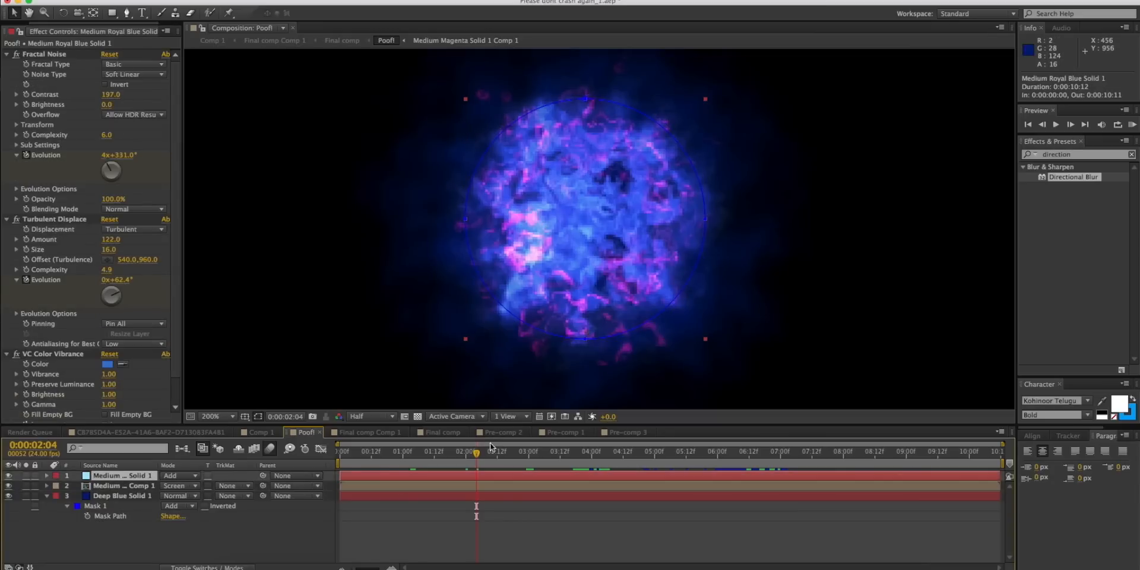
pyautogui.click(489, 485)
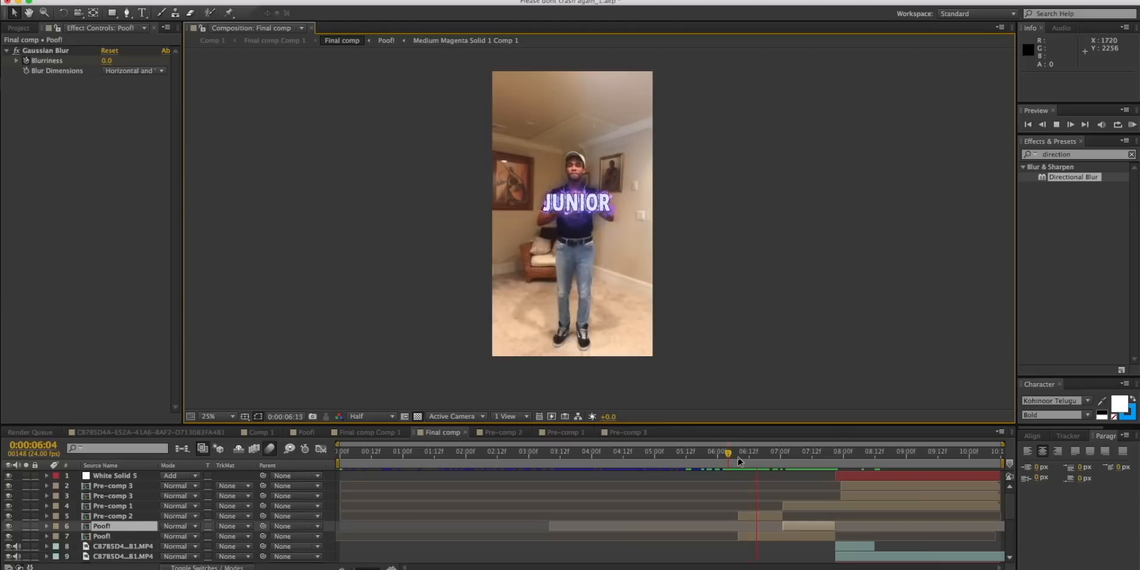
# - Stop the Final comp preview and move through the RICH KID section to 0:00:08:16
pyautogui.press('space')
pyautogui.moveTo(737, 457); pyautogui.dragTo(861, 454)
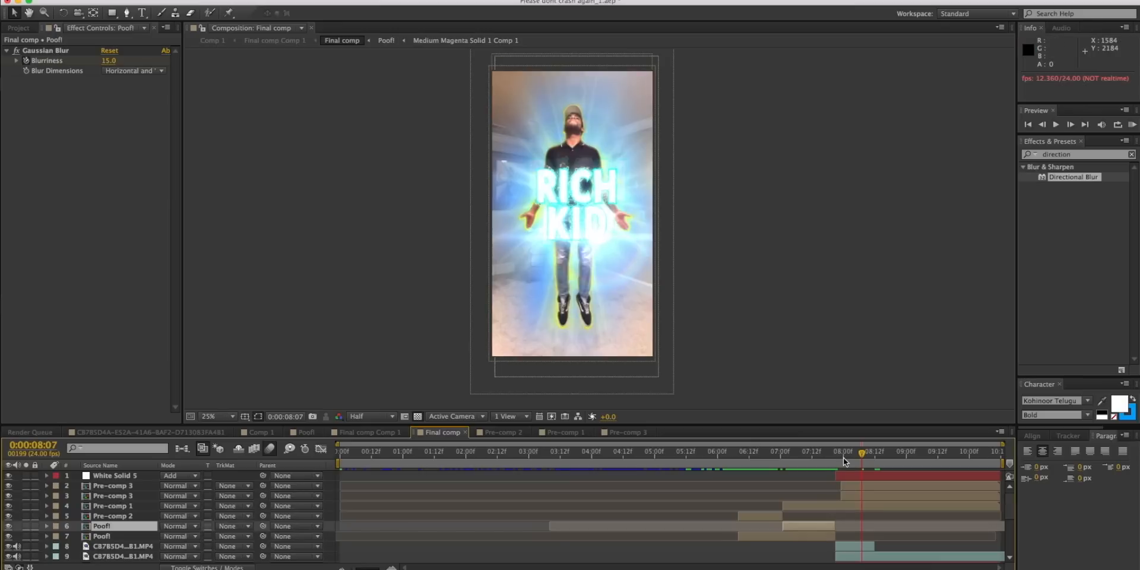
pyautogui.click(886, 455)
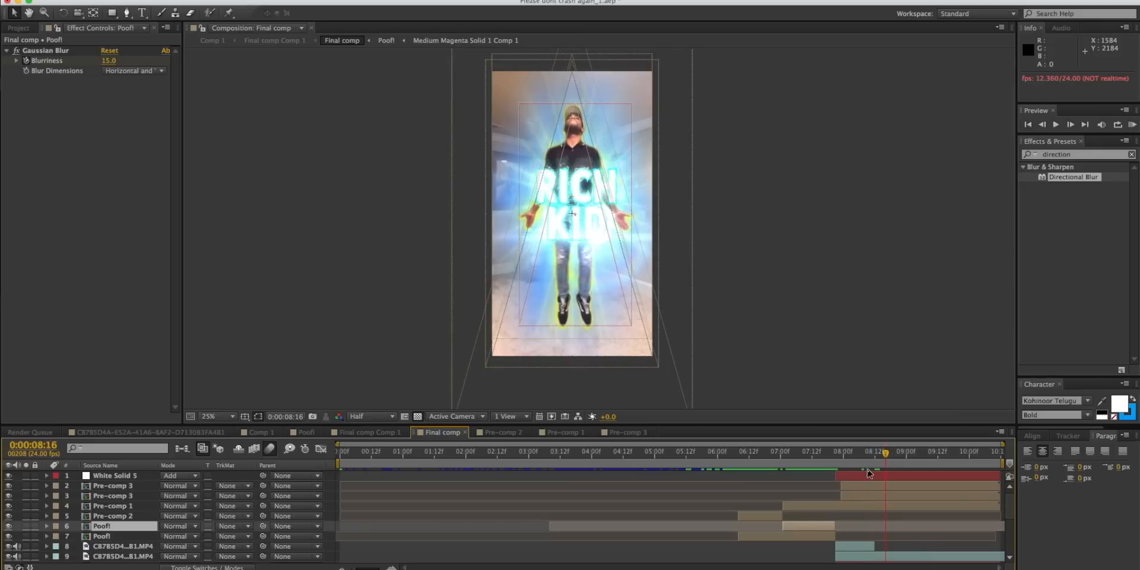
# - Stop the preview at 0:00:08:20 and hide layers 1 to 7 and the background footage layers 14 to 17
pyautogui.press('space')
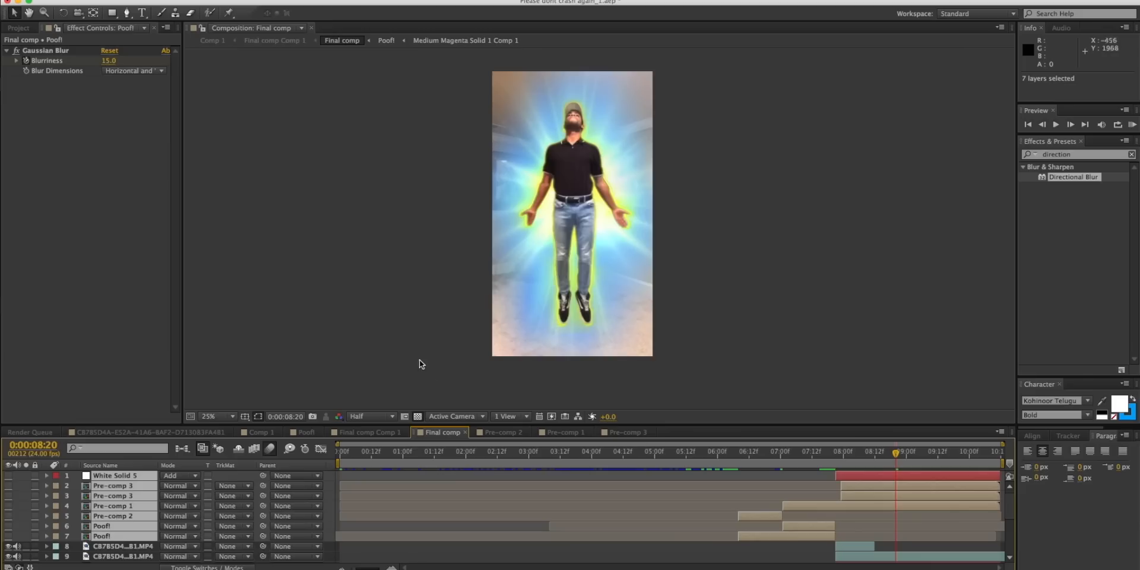
pyautogui.click(416, 360)
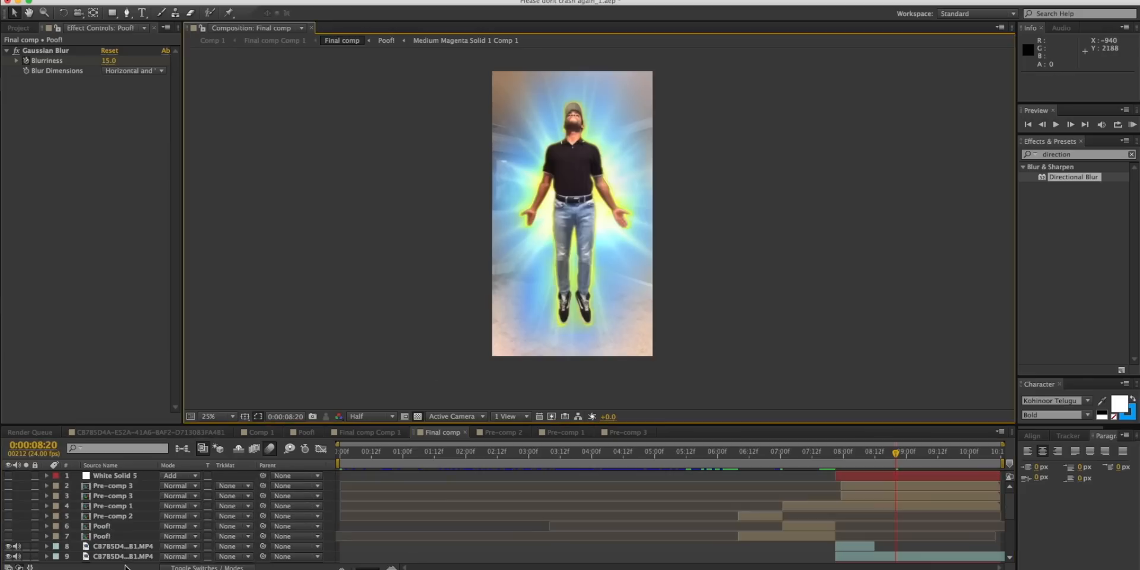
pyautogui.scroll(-10, 125, 559)
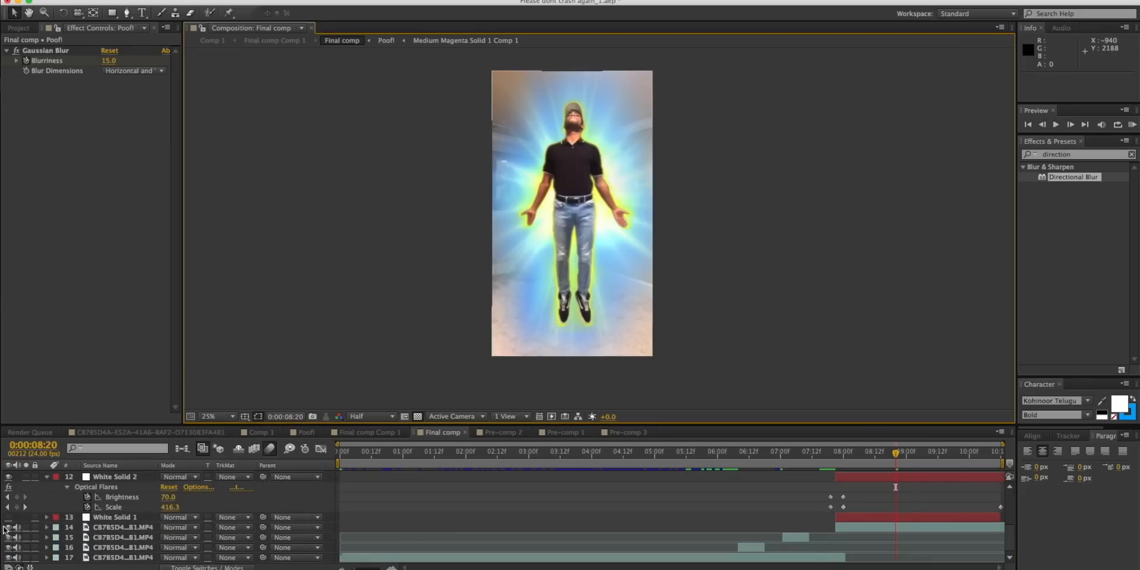
pyautogui.click(7, 528)
pyautogui.click(7, 537)
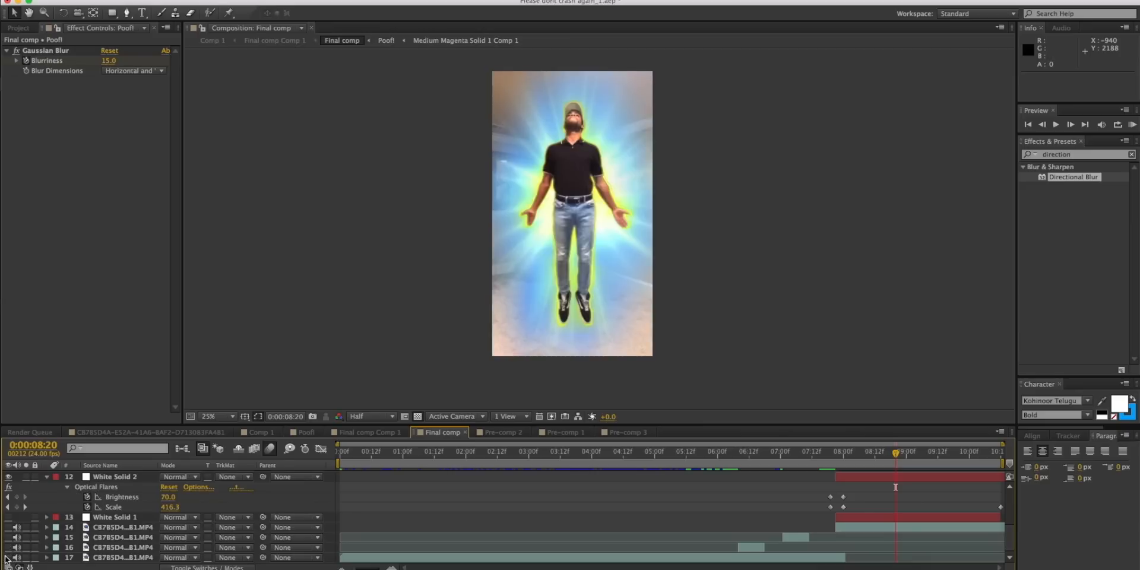
pyautogui.click(7, 557)
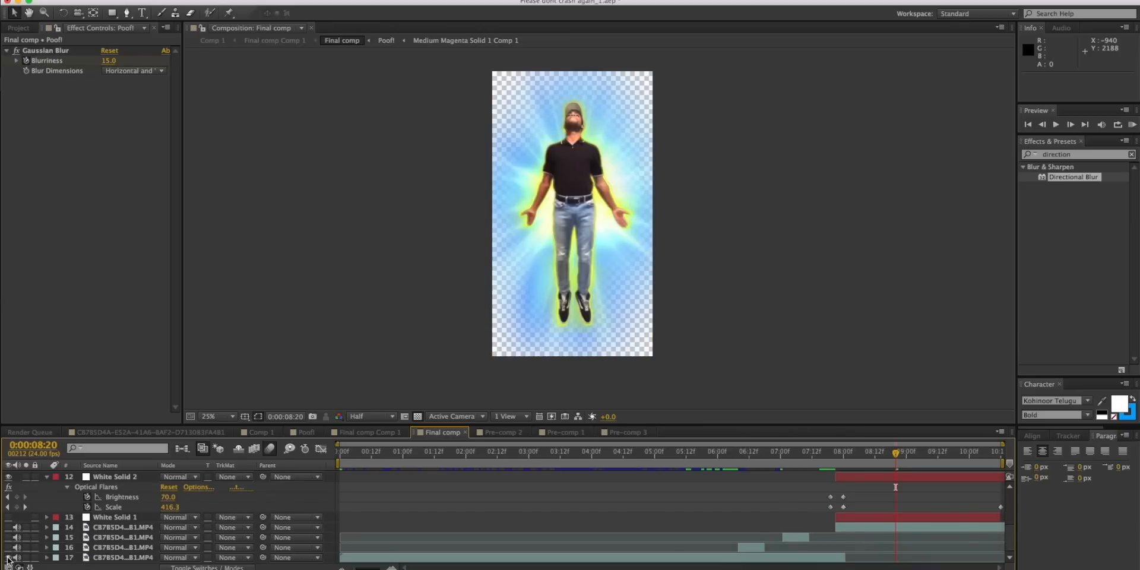
# - Hide White Solid layers 10 to 12 and turn off the transparency grid to isolate the man's cut-out on black
pyautogui.scroll(1, 15, 493)
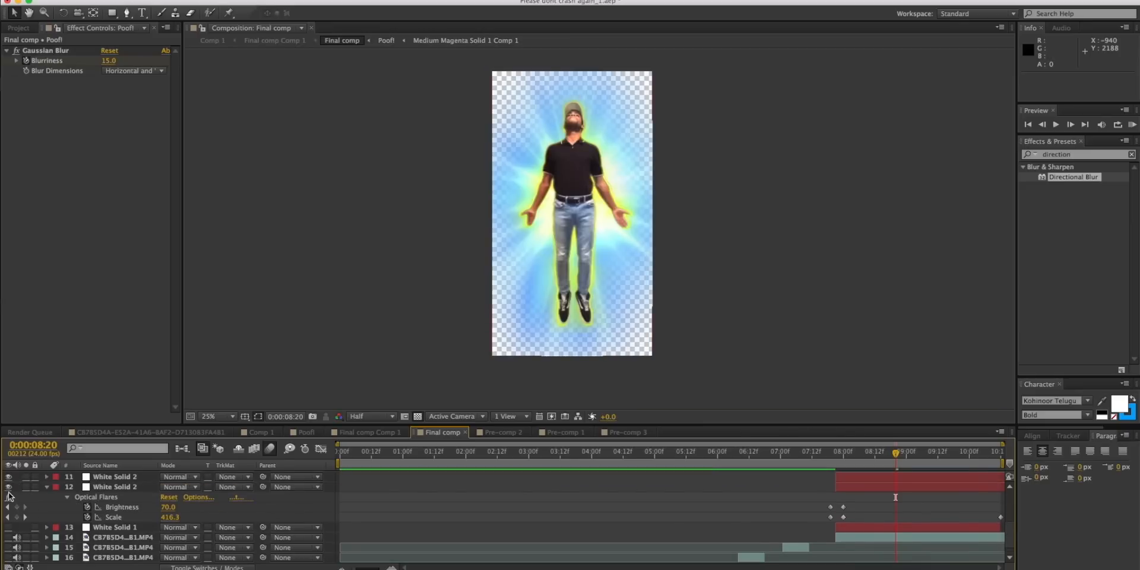
pyautogui.click(9, 488)
pyautogui.scroll(3, 12, 505)
pyautogui.click(419, 417)
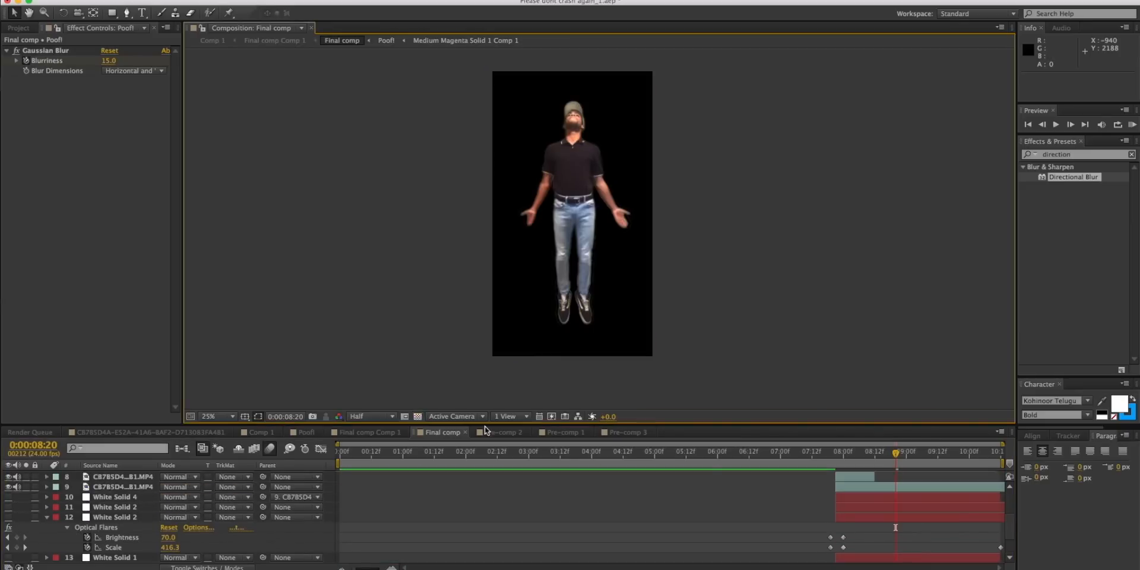
# - Examine the edges of the man's cut-out up close, then return the view to 25% magnification
pyautogui.scroll(2, 598, 202)
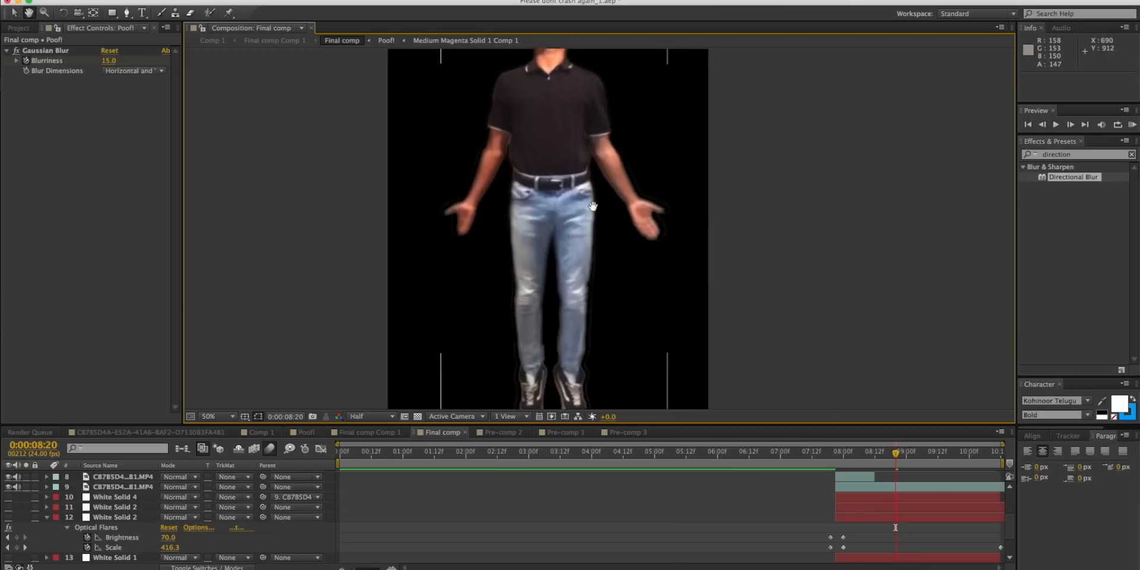
pyautogui.scroll(2, 598, 202)
pyautogui.scroll(2, 564, 220)
pyautogui.scroll(4, 558, 211)
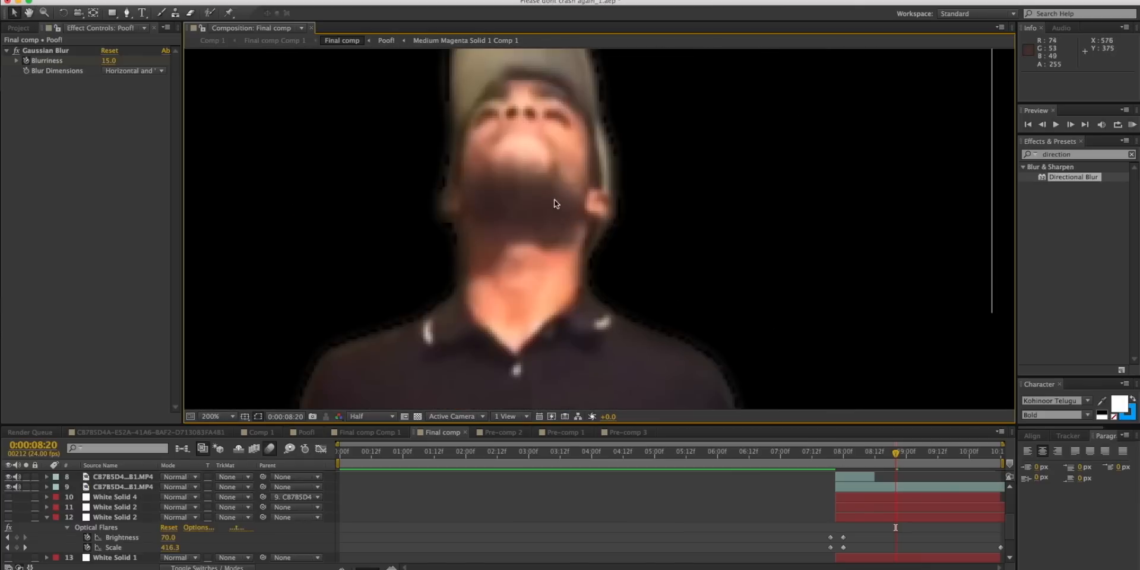
pyautogui.moveTo(582, 238); pyautogui.dragTo(588, 246)
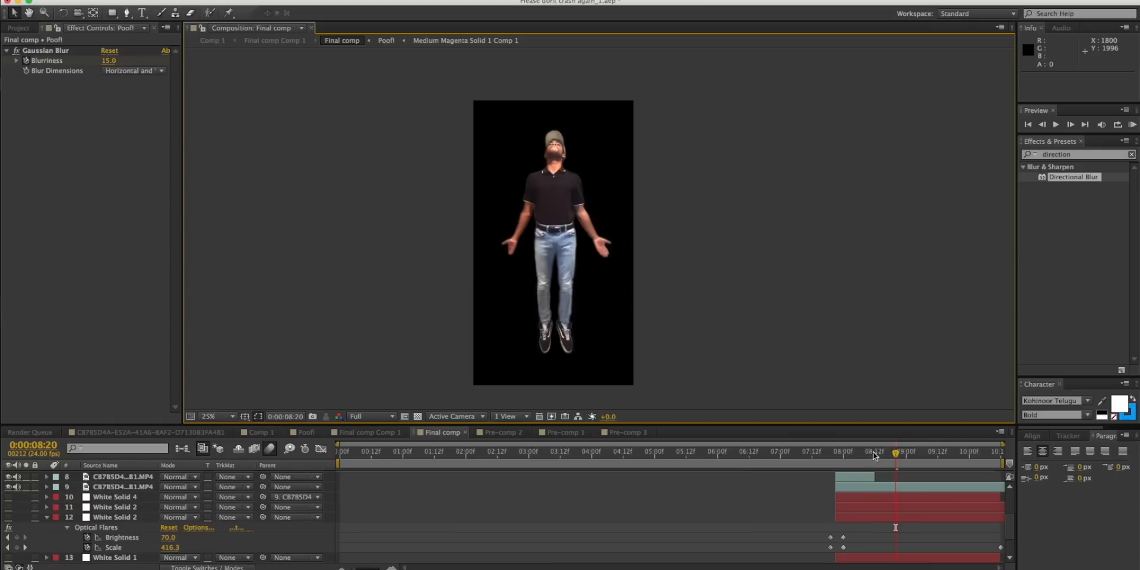
# - Review the floating man's movement from 0:00:07:20 to 0:00:10:11 and move the current time to 0:00:09:23
pyautogui.click(839, 455)
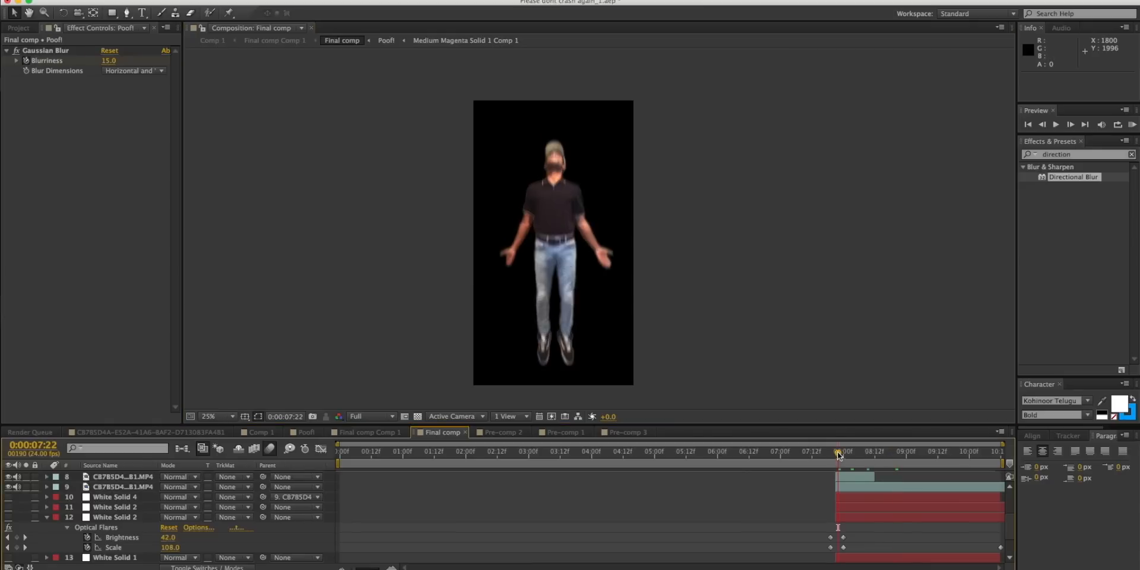
pyautogui.moveTo(838, 455); pyautogui.dragTo(833, 458)
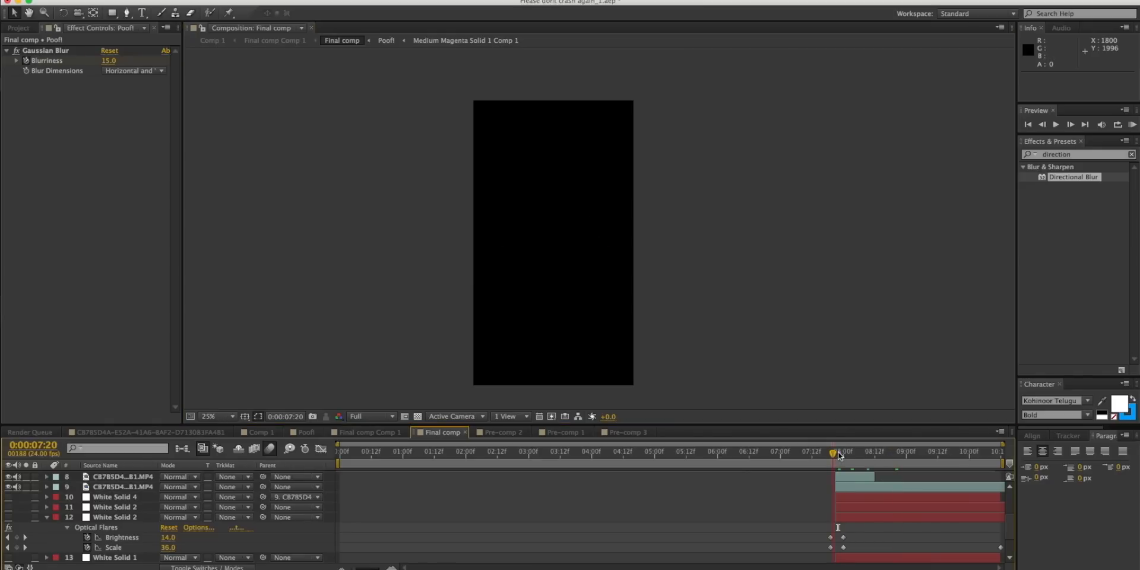
pyautogui.click(838, 452)
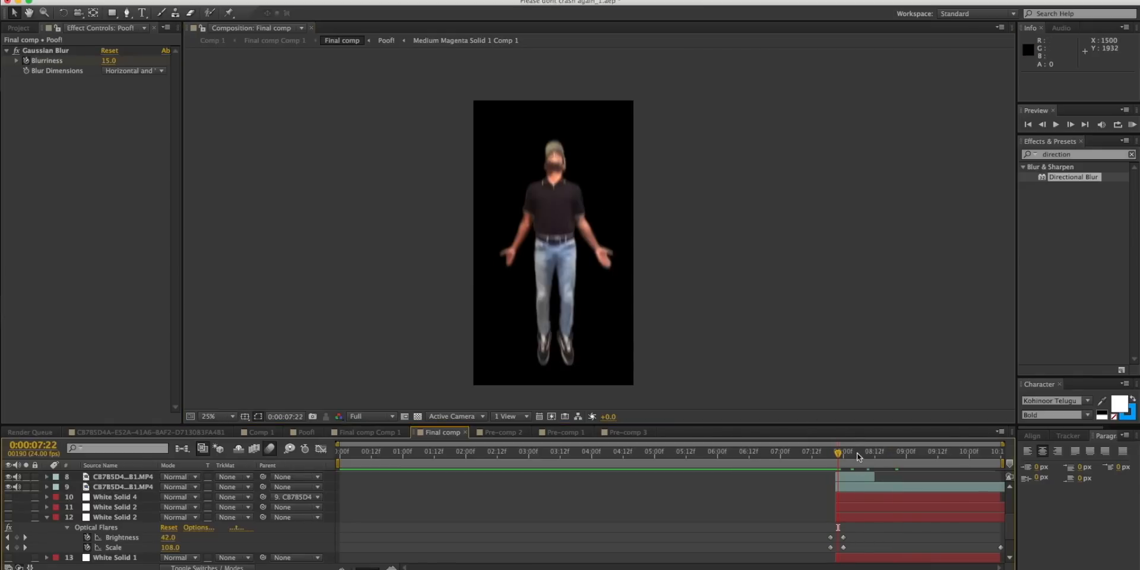
pyautogui.moveTo(857, 452); pyautogui.dragTo(1006, 461)
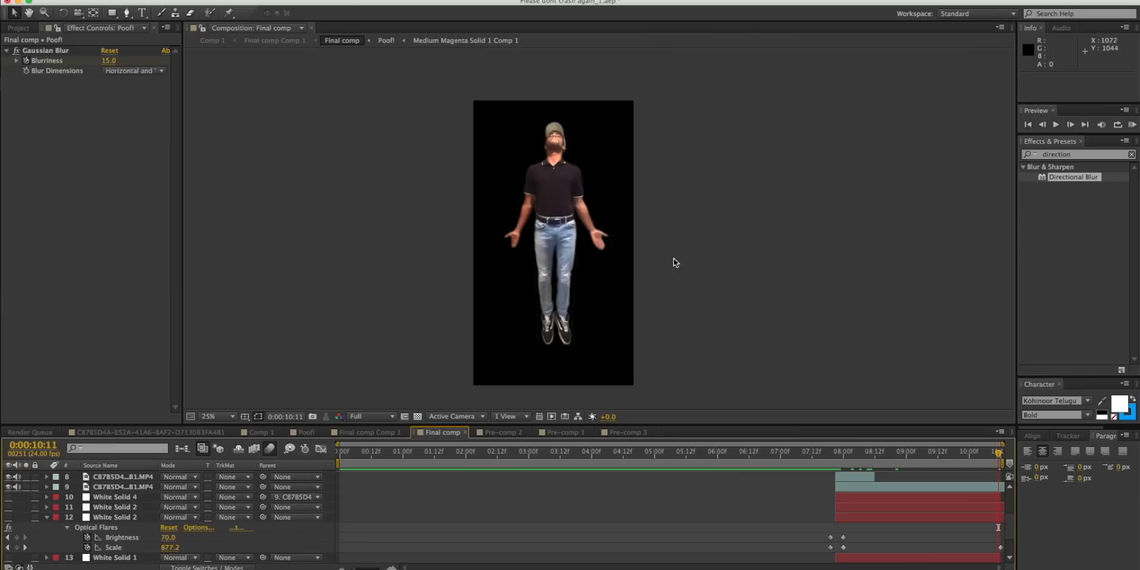
pyautogui.moveTo(890, 459); pyautogui.dragTo(913, 454)
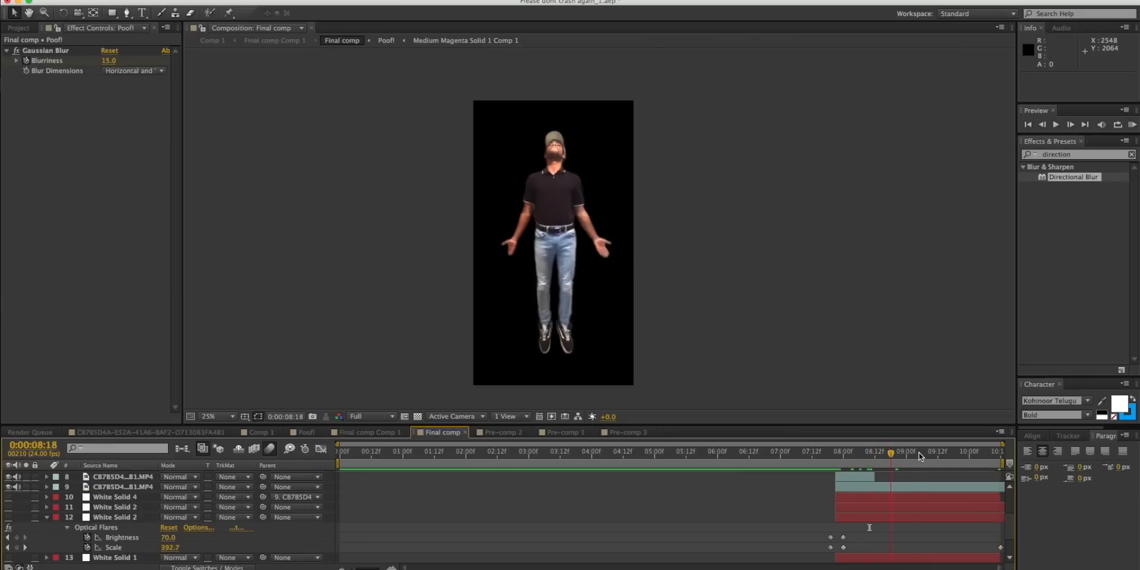
pyautogui.click(967, 455)
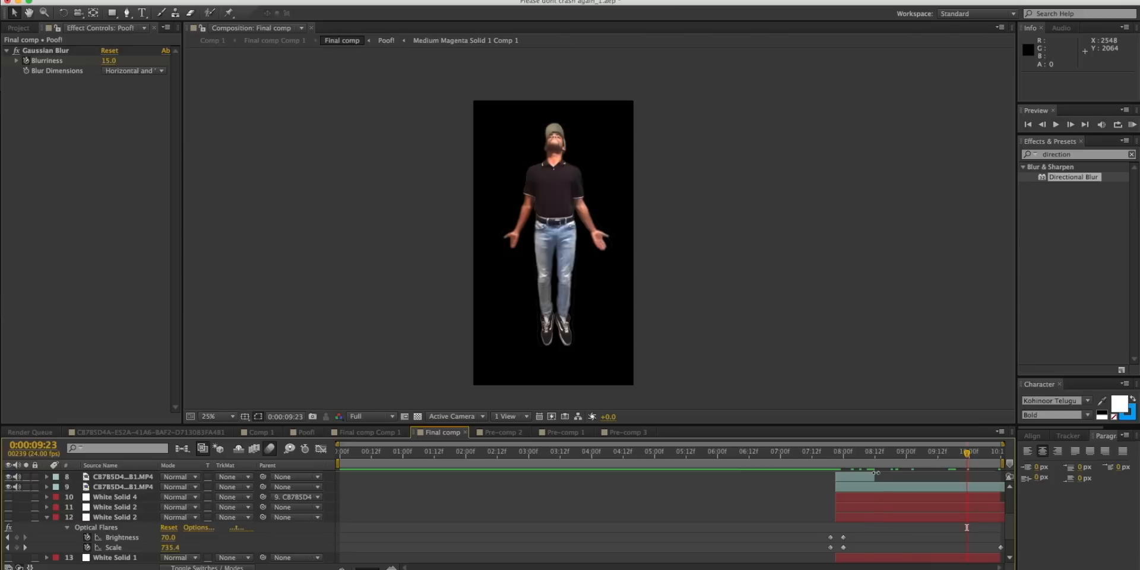
# - Pose footage layer 9 with the Puppet Pin tool by spreading the man's feet and knees outward and raising both hands
pyautogui.click(558, 289)
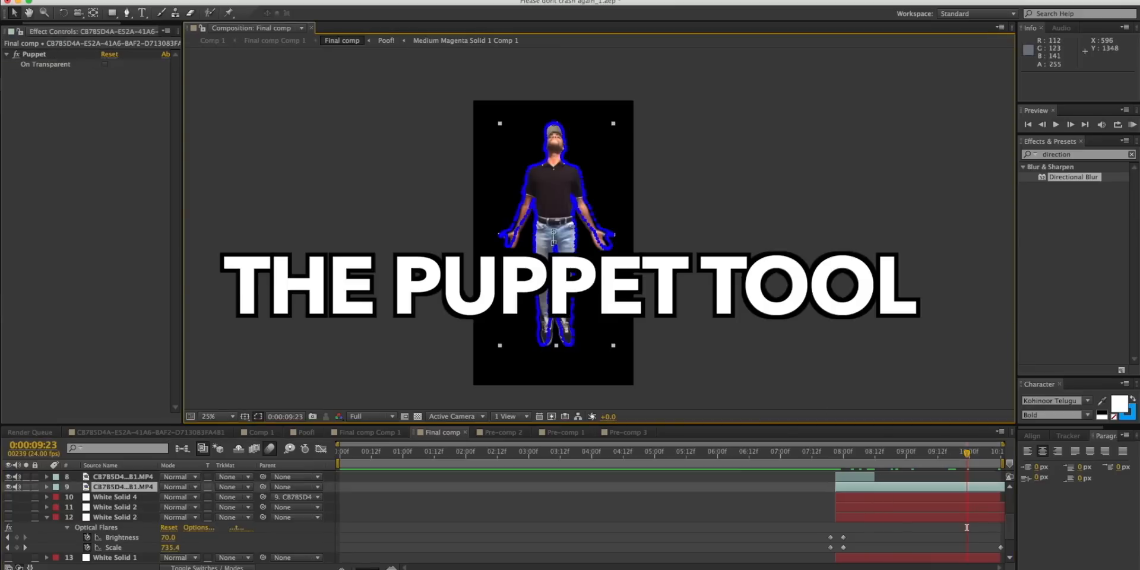
pyautogui.click(229, 13)
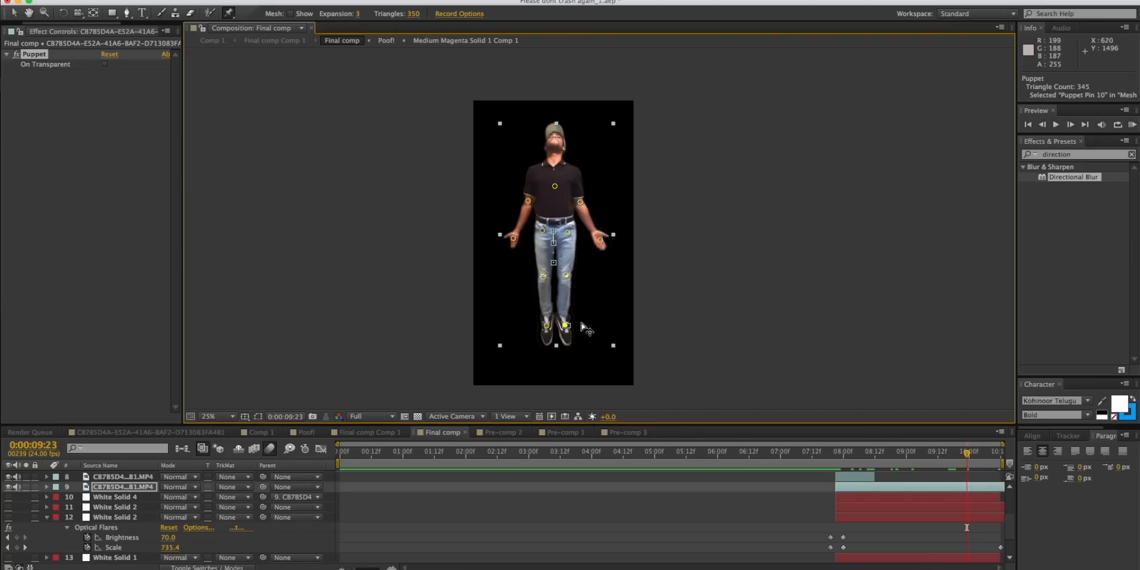
pyautogui.moveTo(567, 326); pyautogui.dragTo(508, 318)
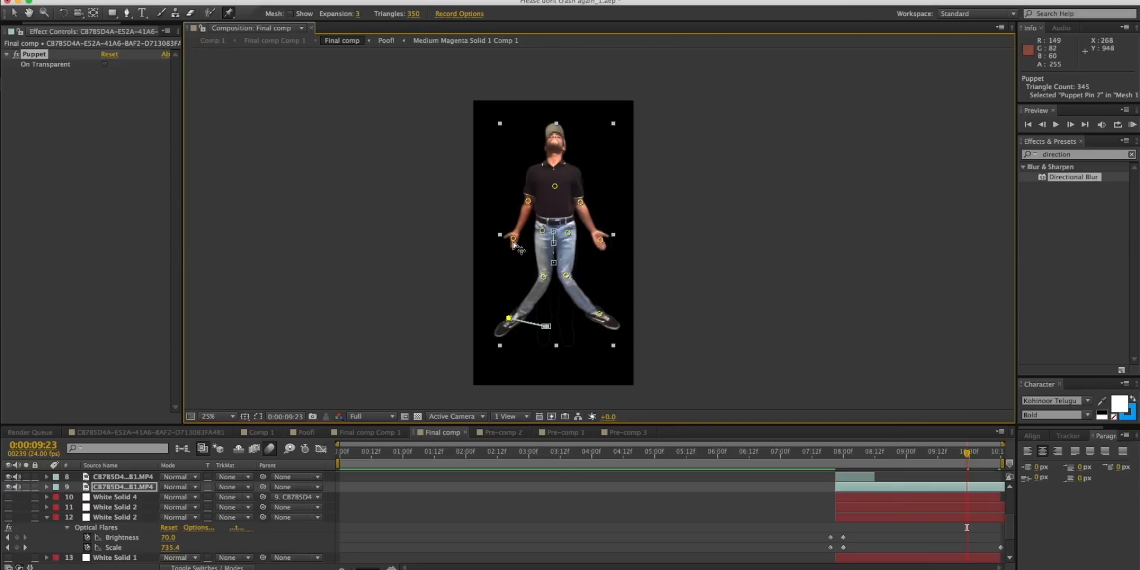
pyautogui.moveTo(513, 239); pyautogui.dragTo(495, 210)
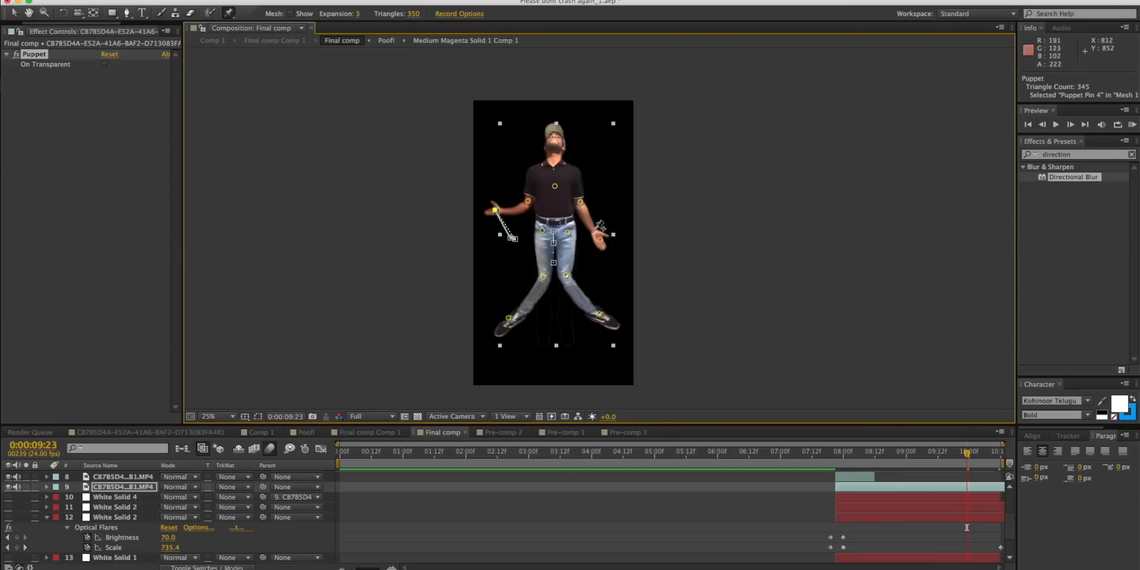
pyautogui.moveTo(601, 240); pyautogui.dragTo(615, 208)
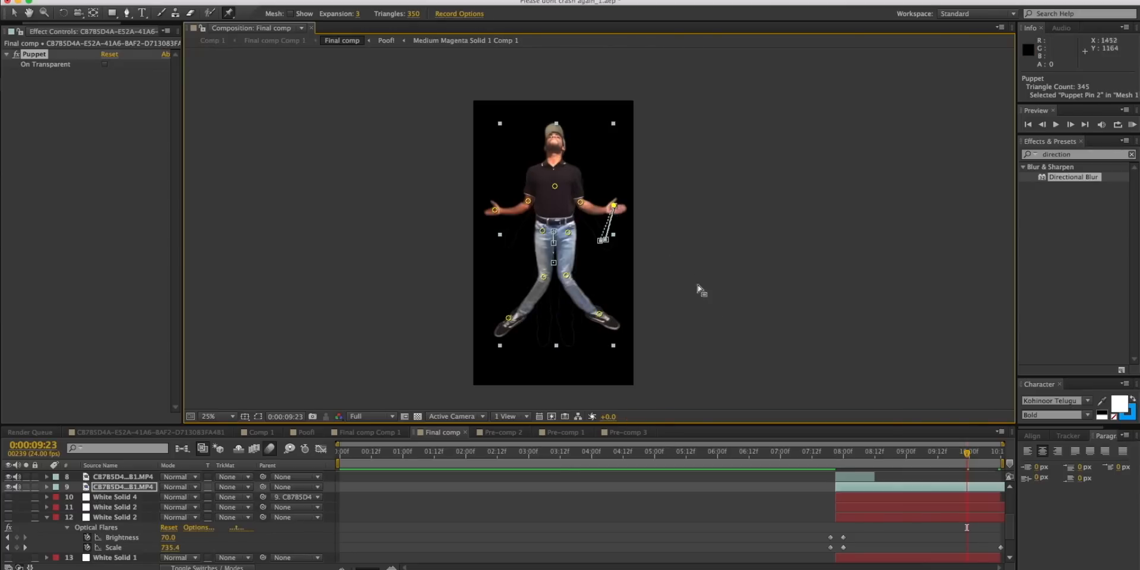
pyautogui.click(789, 508)
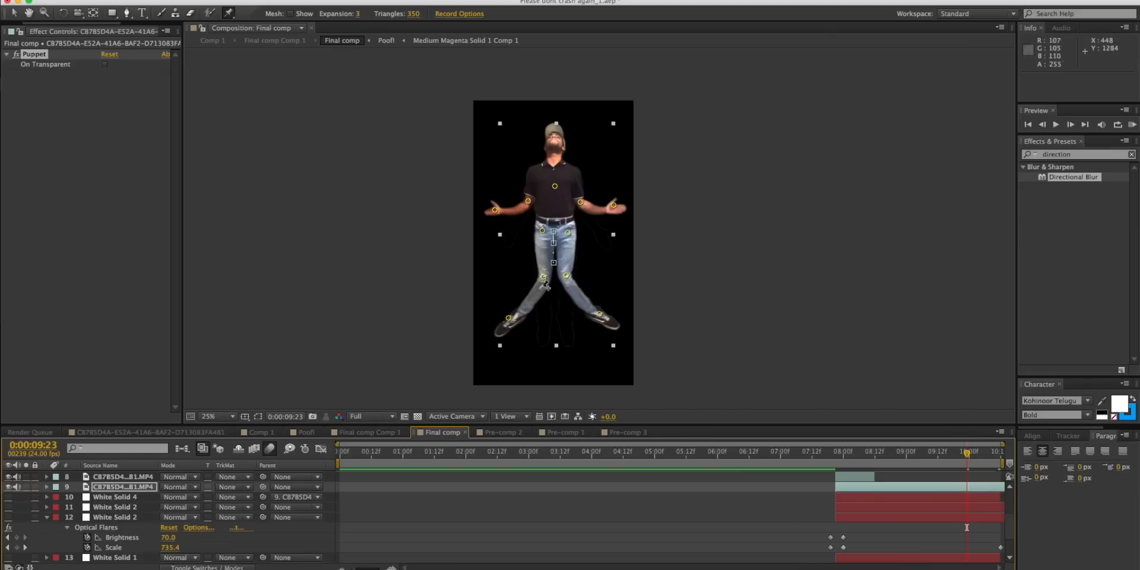
pyautogui.moveTo(543, 277); pyautogui.dragTo(588, 267)
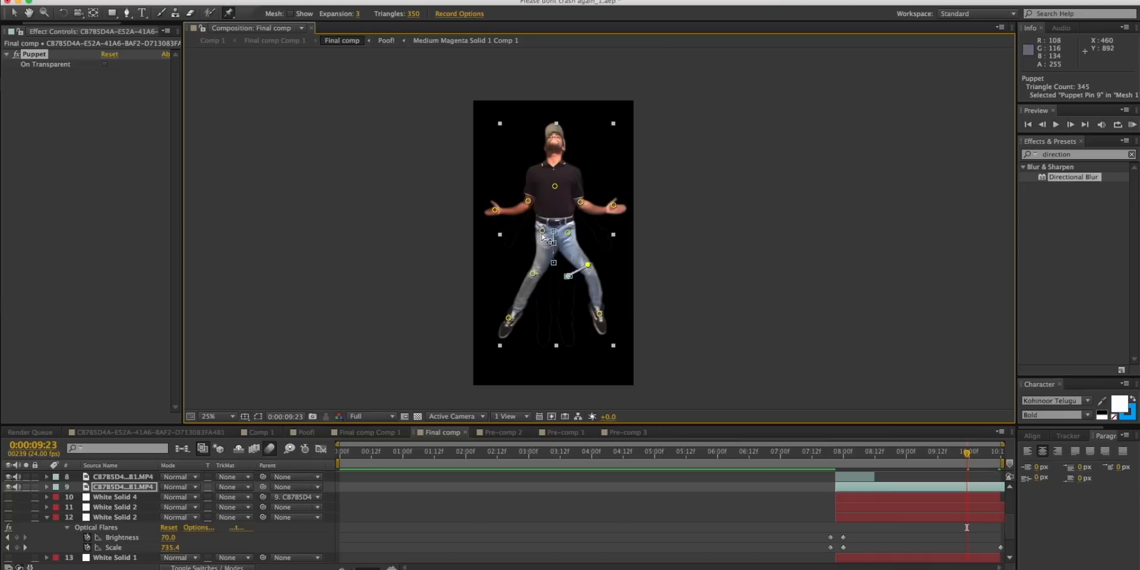
# - Pull the torso pin down to the waist, lift one elbow and bend a knee, then check the puppet motion at 0:00:09:00
pyautogui.moveTo(543, 232); pyautogui.dragTo(593, 177)
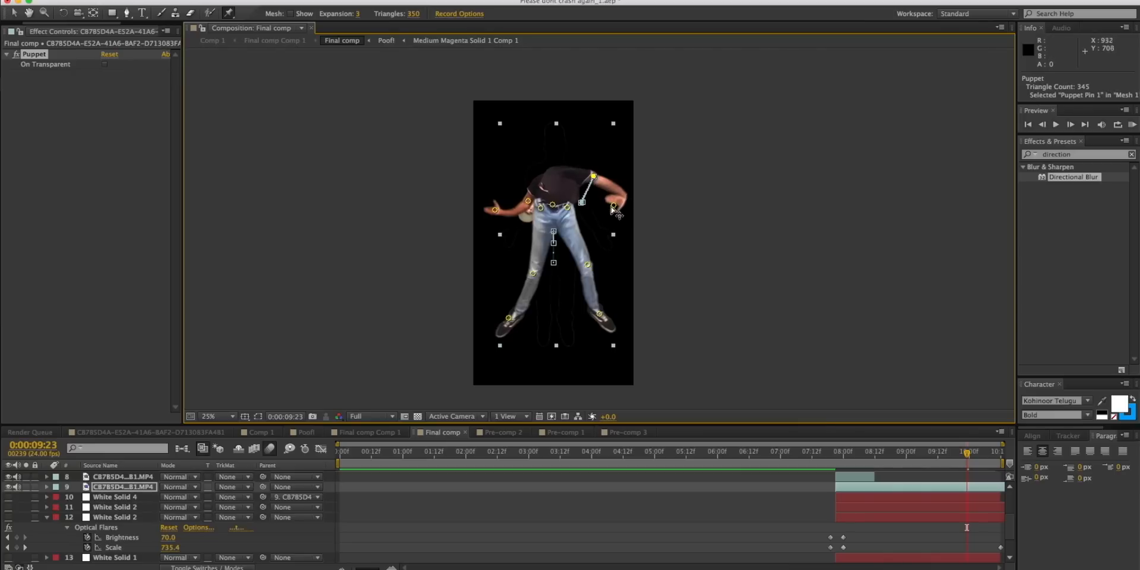
pyautogui.moveTo(614, 207); pyautogui.dragTo(618, 221)
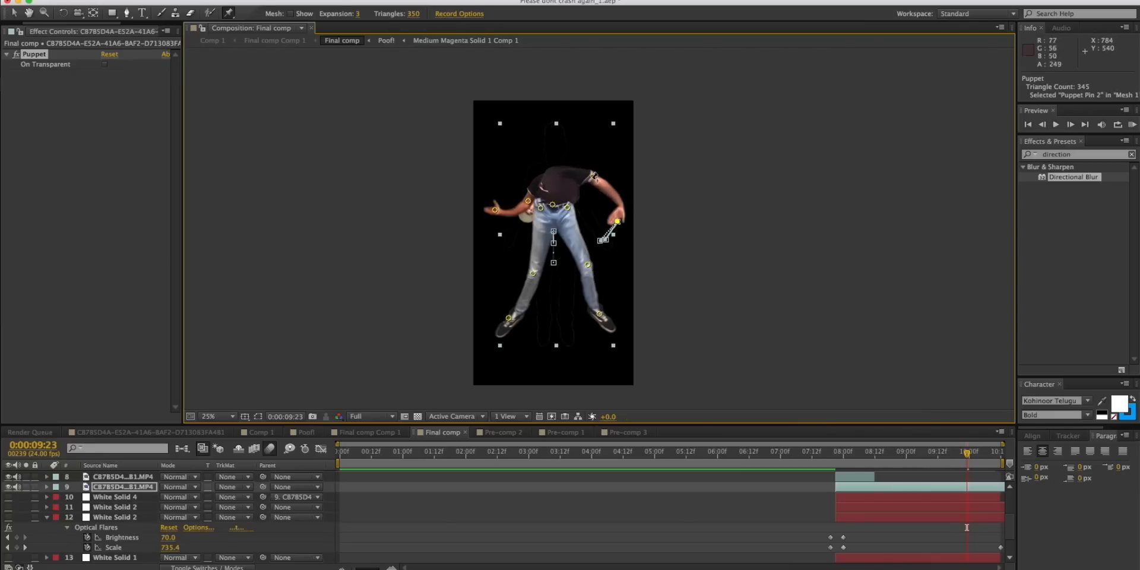
pyautogui.moveTo(595, 176); pyautogui.dragTo(594, 150)
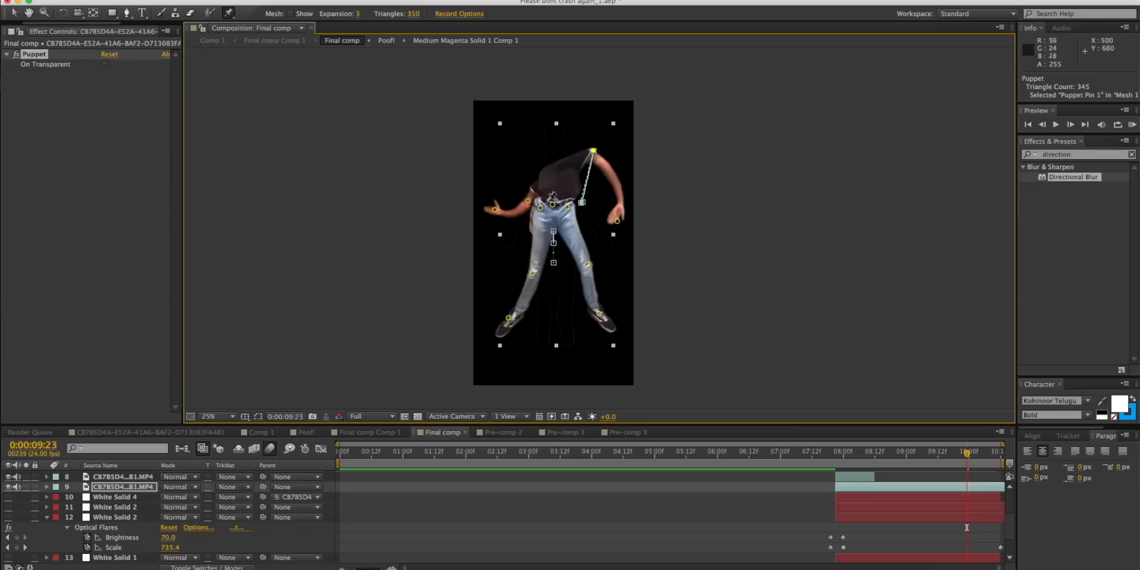
pyautogui.moveTo(553, 204); pyautogui.dragTo(561, 204)
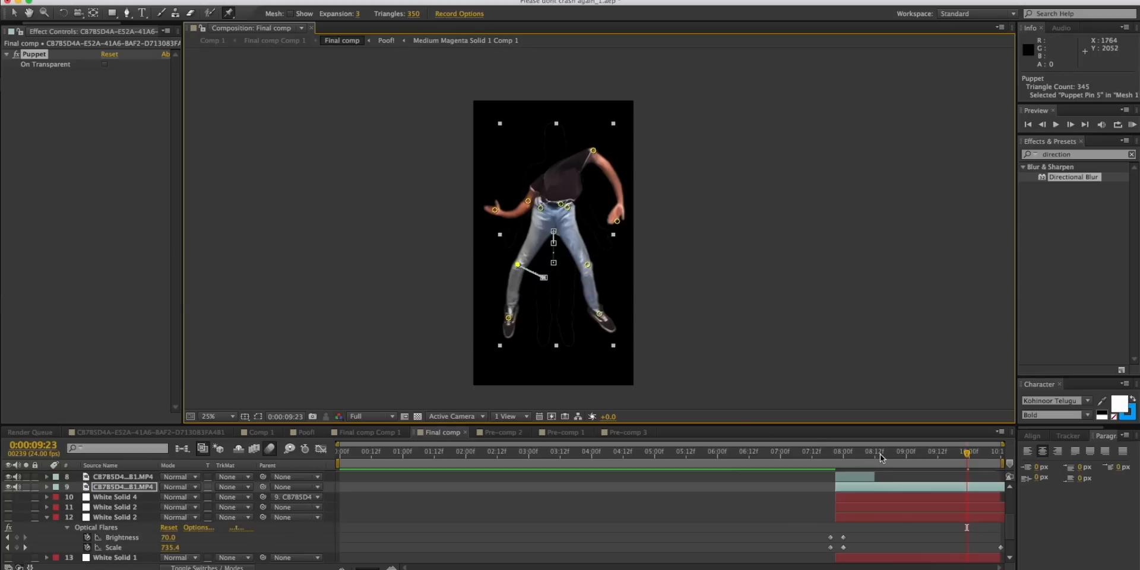
pyautogui.moveTo(880, 454); pyautogui.dragTo(906, 453)
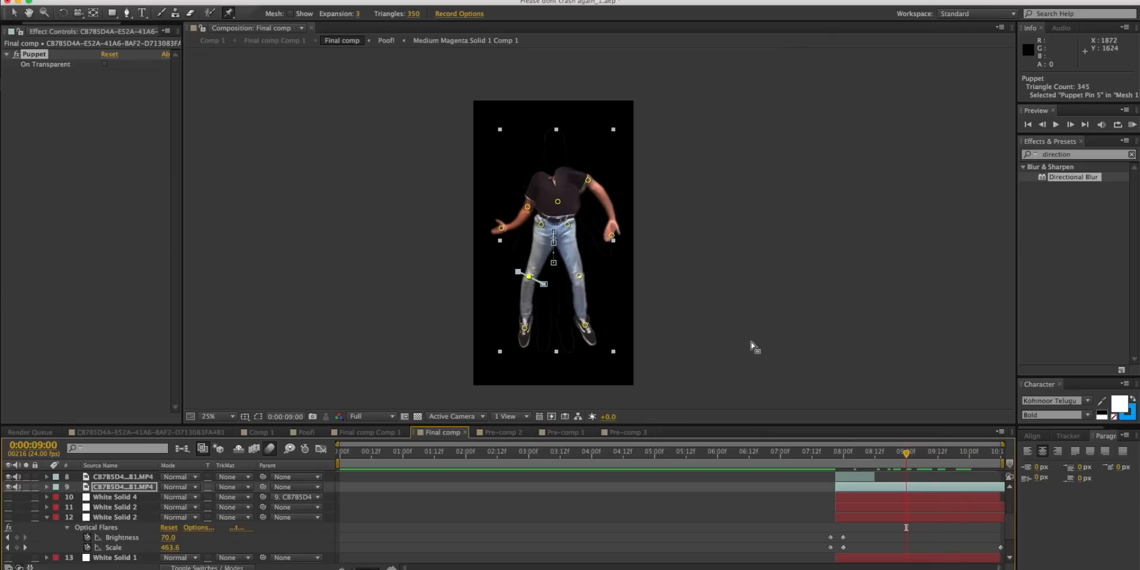